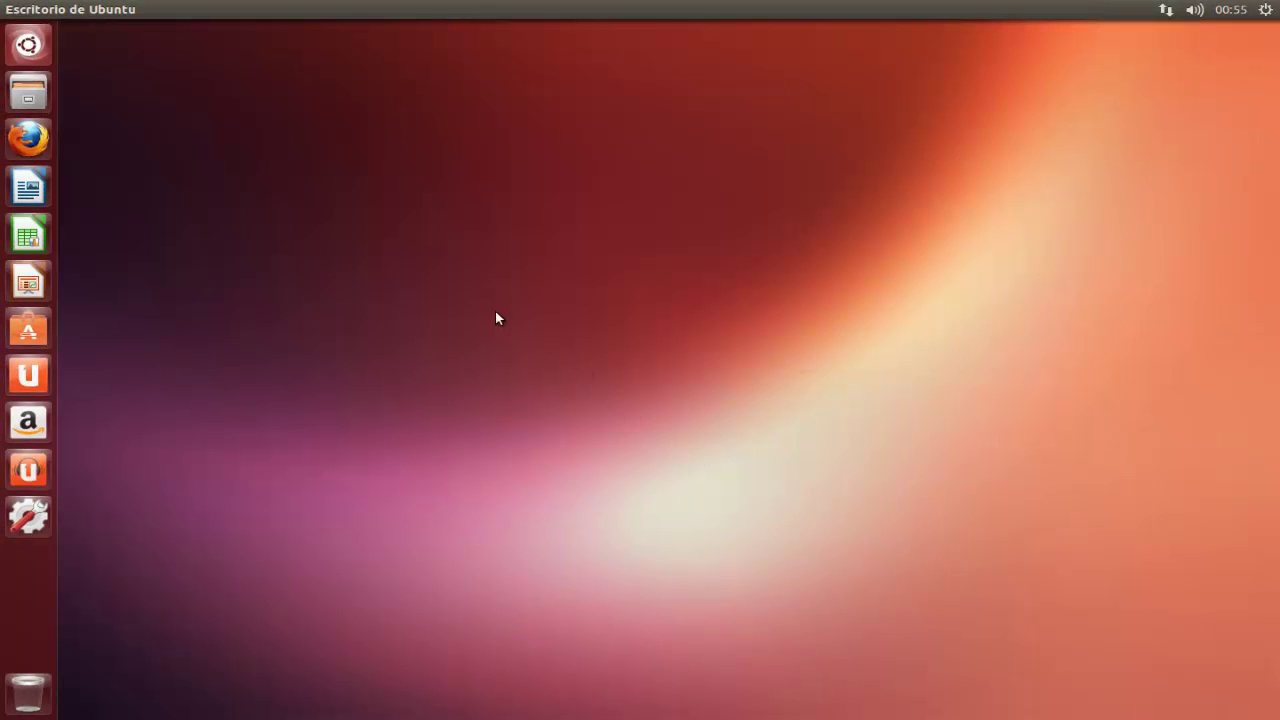
Search the software store for 'imp' and open the GIMP image editor's detail page
click(28, 331)
text(g)
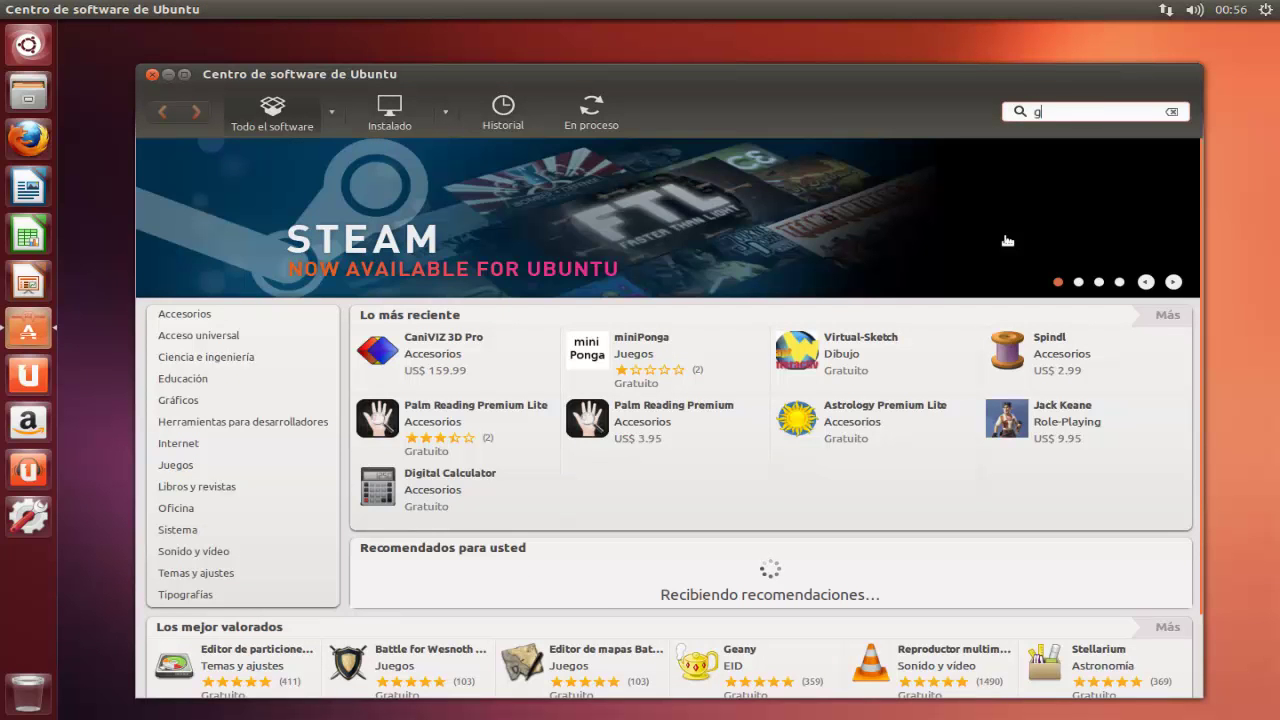
text(imp)
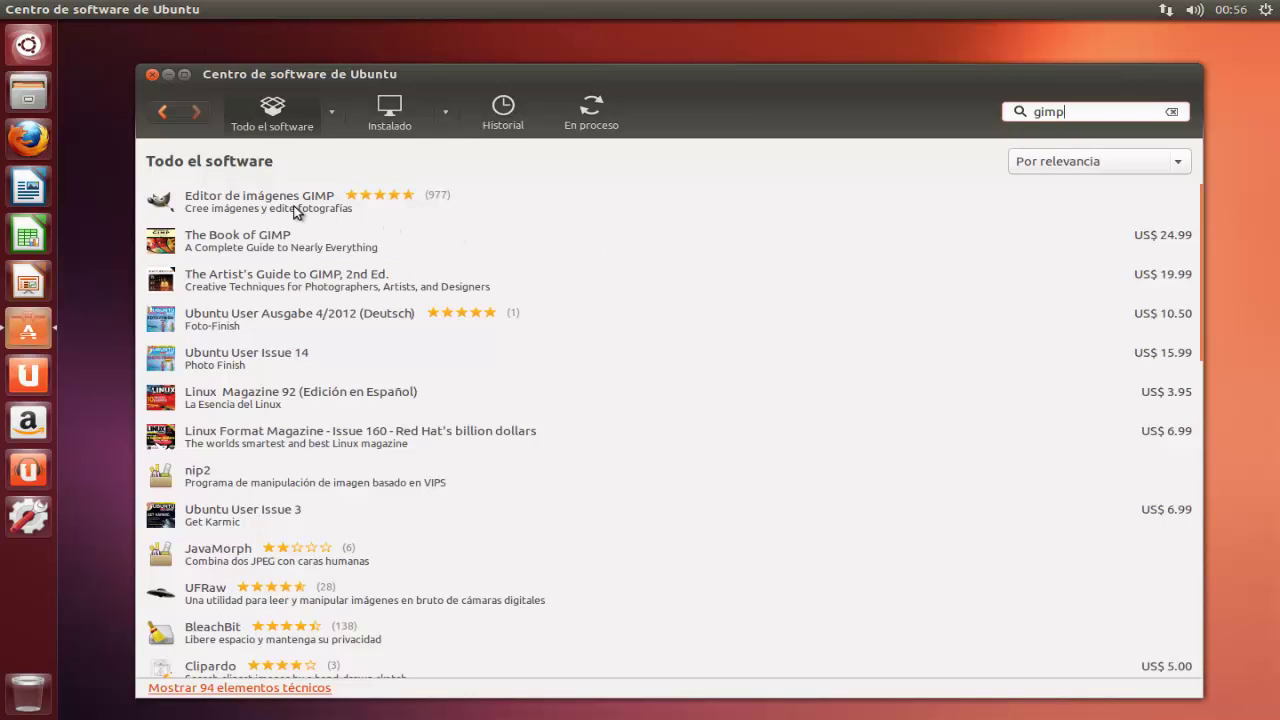
click(296, 212)
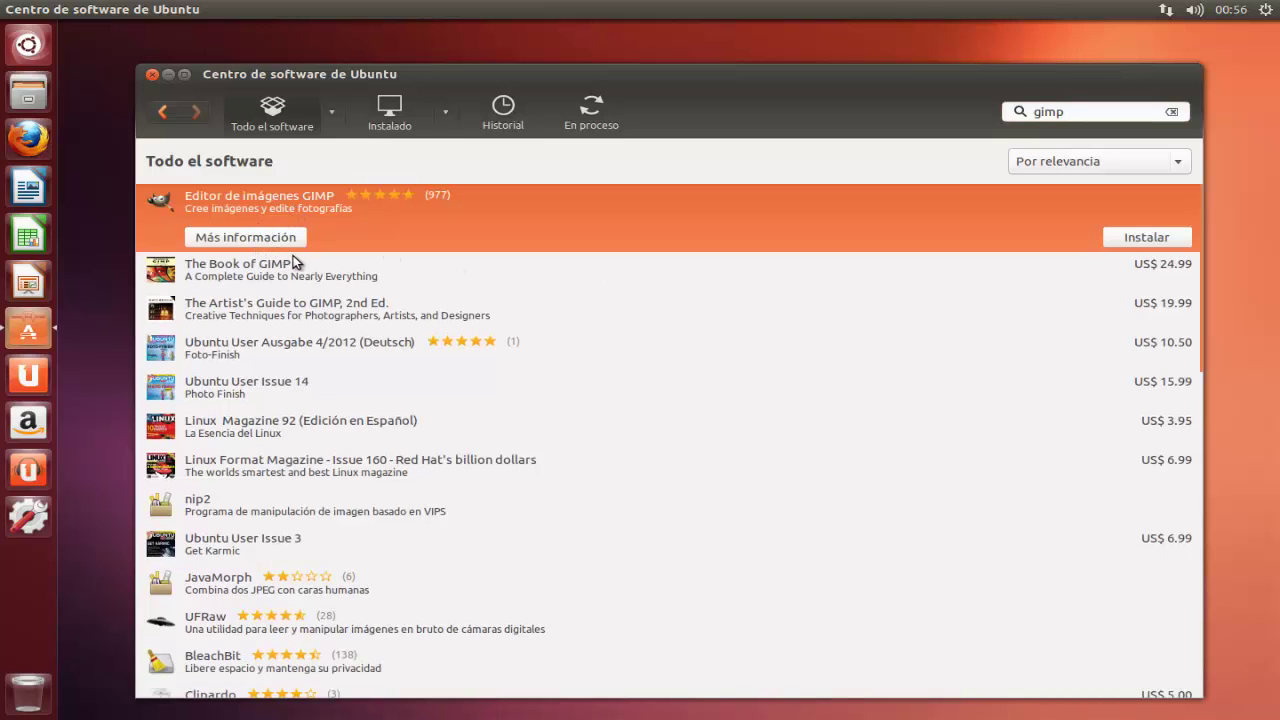
click(291, 244)
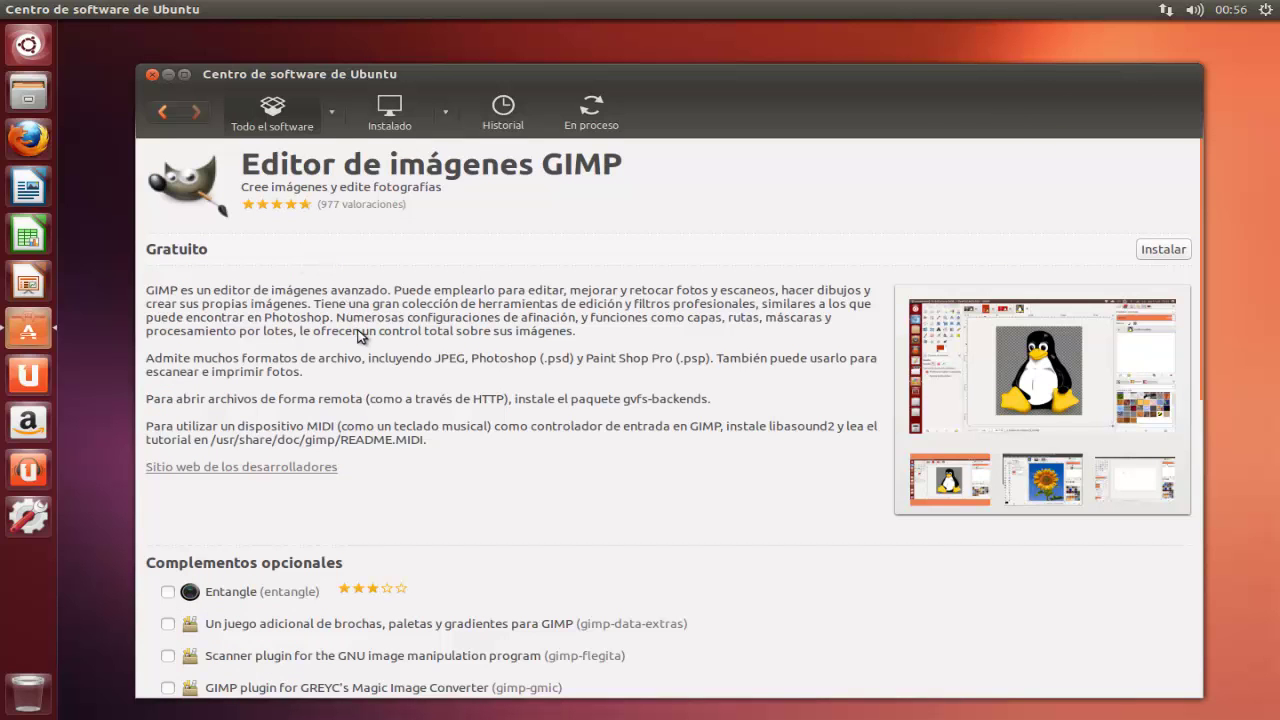
Tick every optional add-on, from Entangle through the plugin registry to xcftools
scroll(360, 335, down, 2)
scroll(360, 335, down, 2)
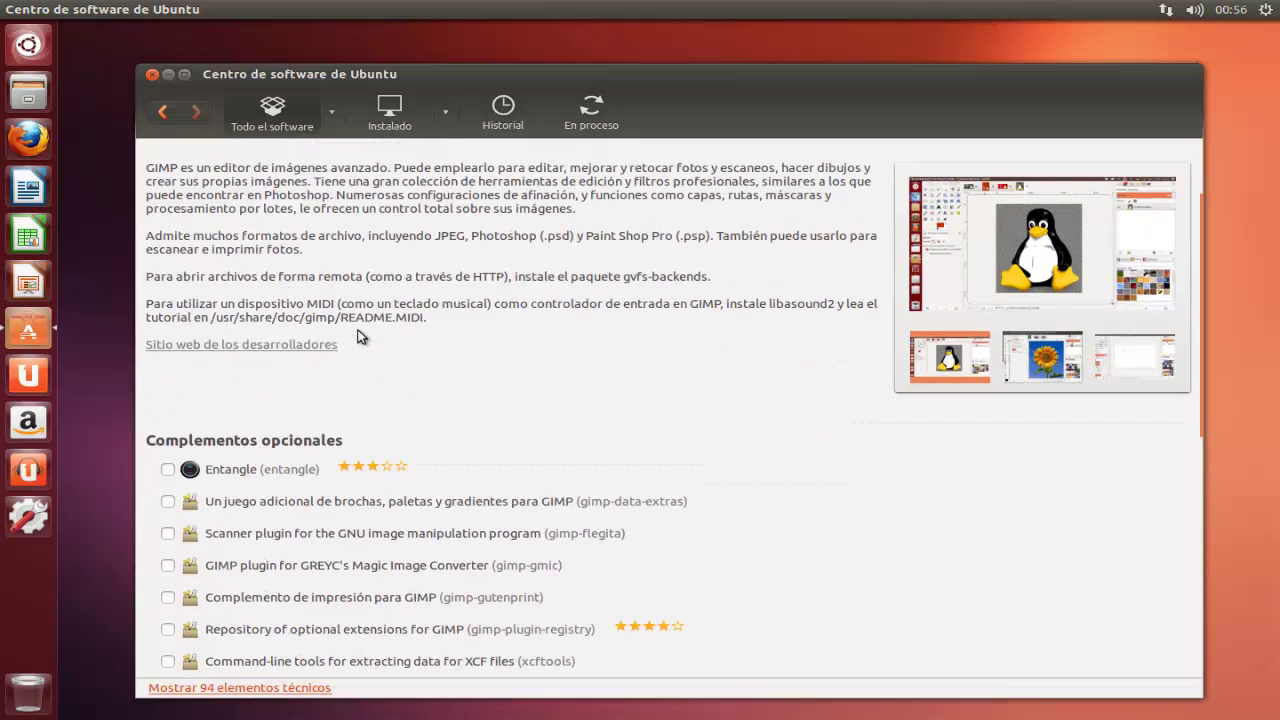
click(265, 472)
click(260, 499)
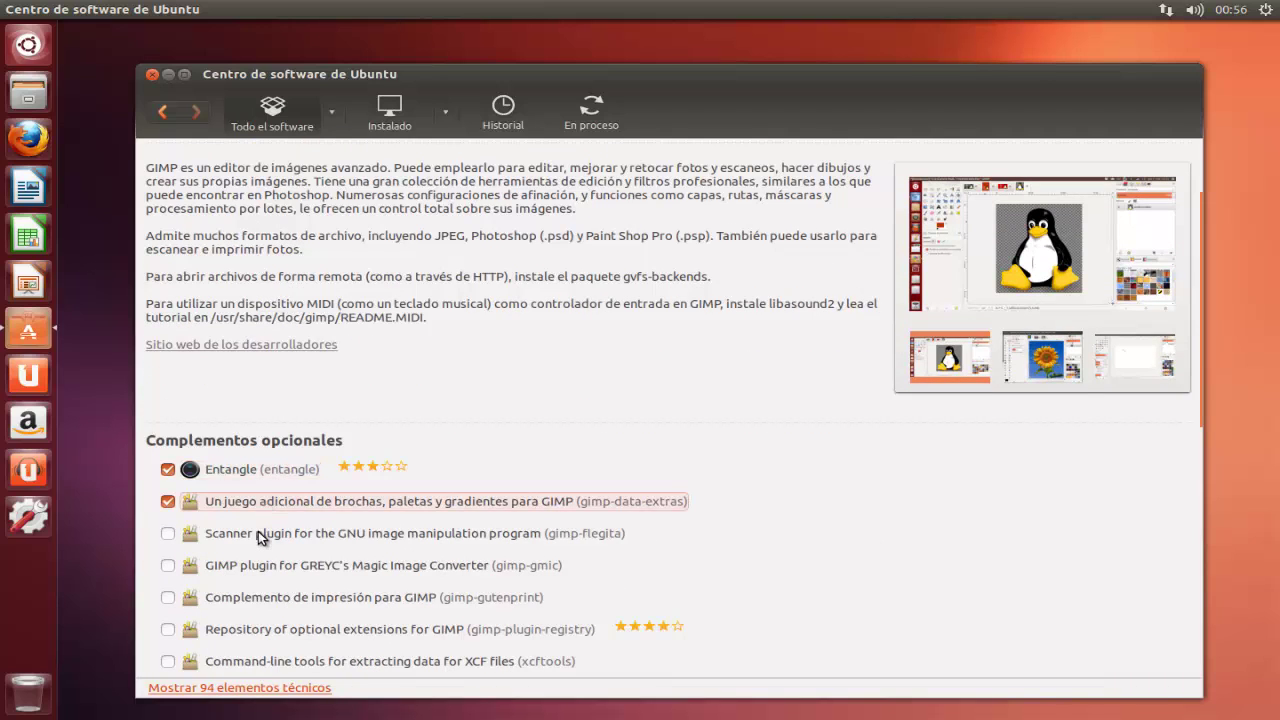
click(258, 533)
click(258, 563)
click(253, 598)
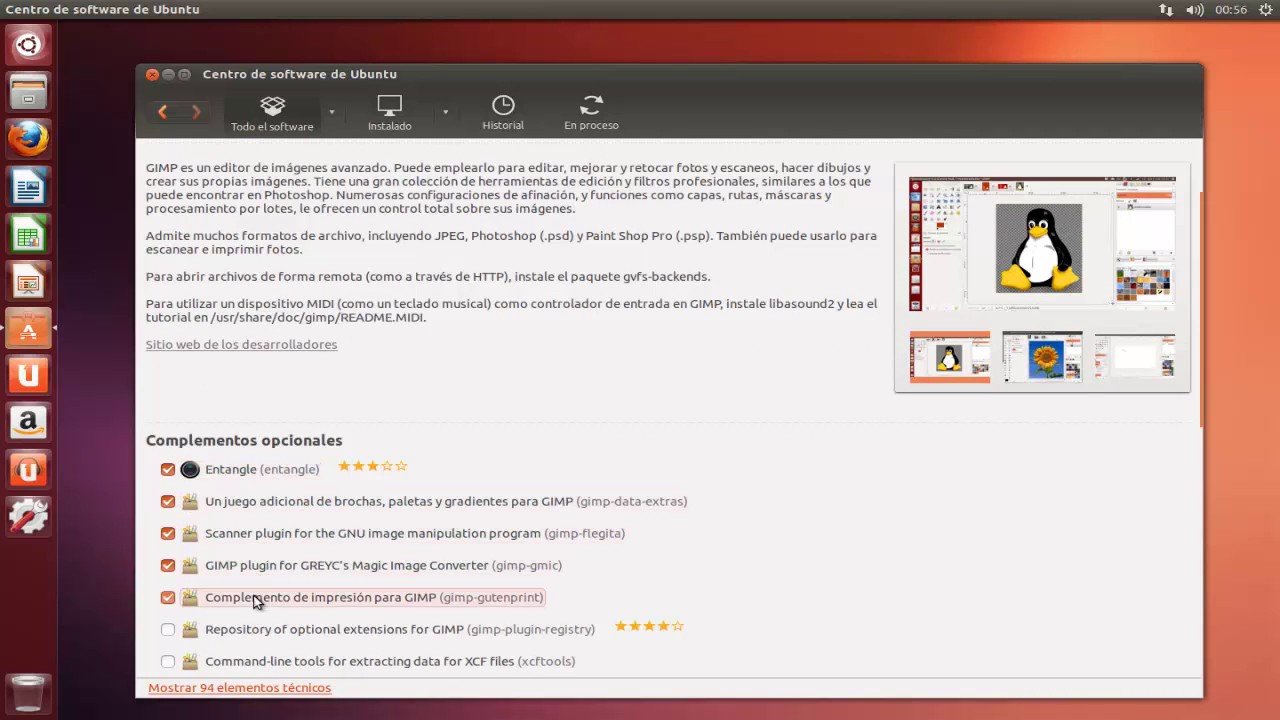
click(260, 628)
scroll(273, 590, down, 3)
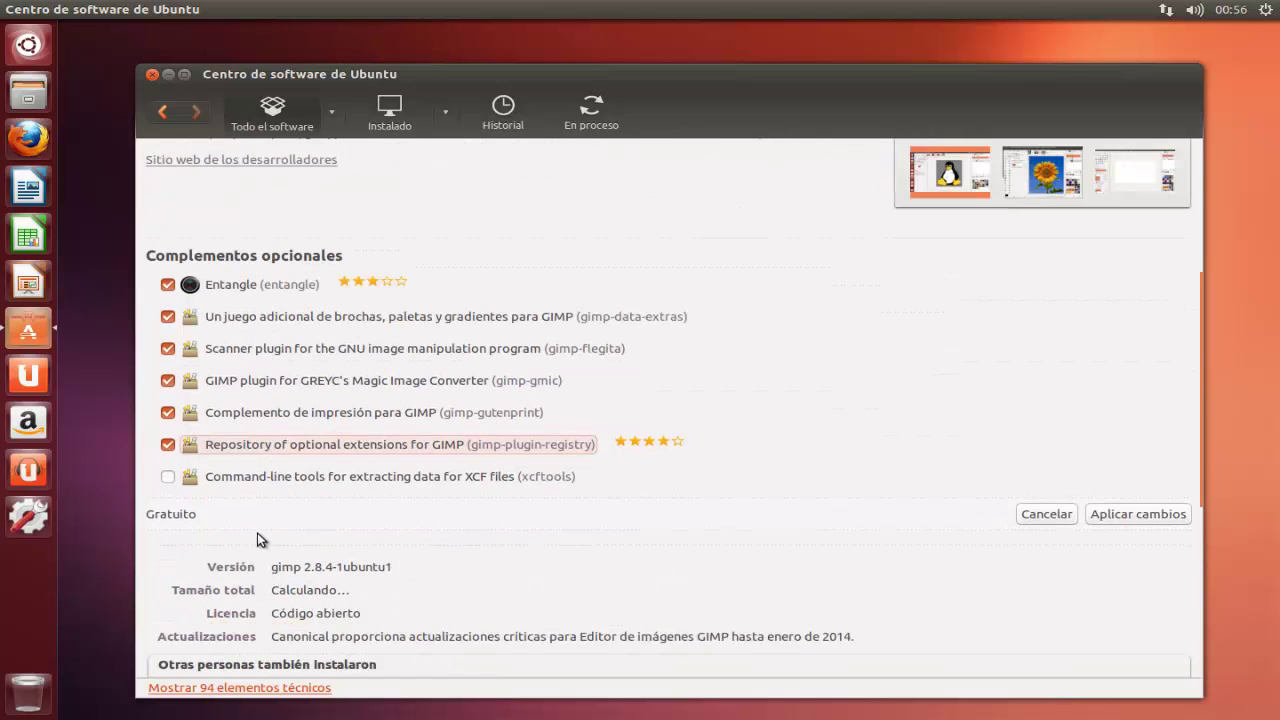
click(251, 475)
scroll(668, 437, up, 5)
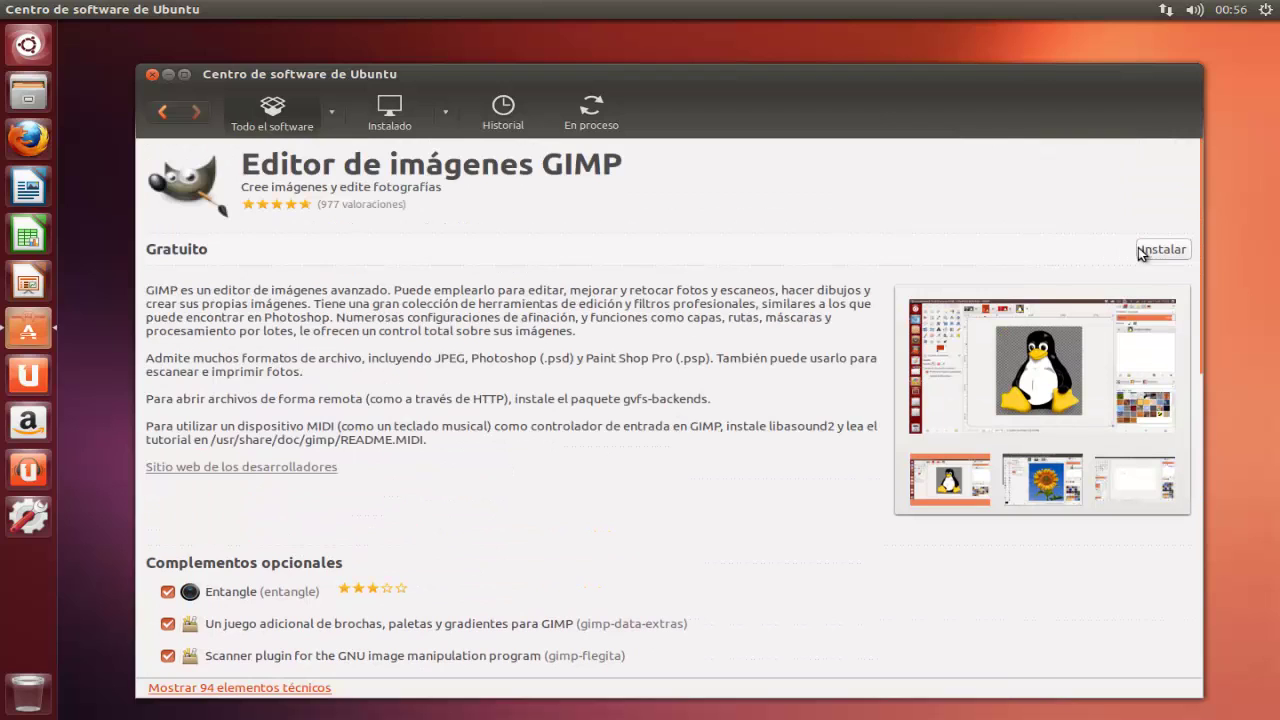
Install GIMP with the add-ons, authorizing with the account password, then close the store
click(1162, 254)
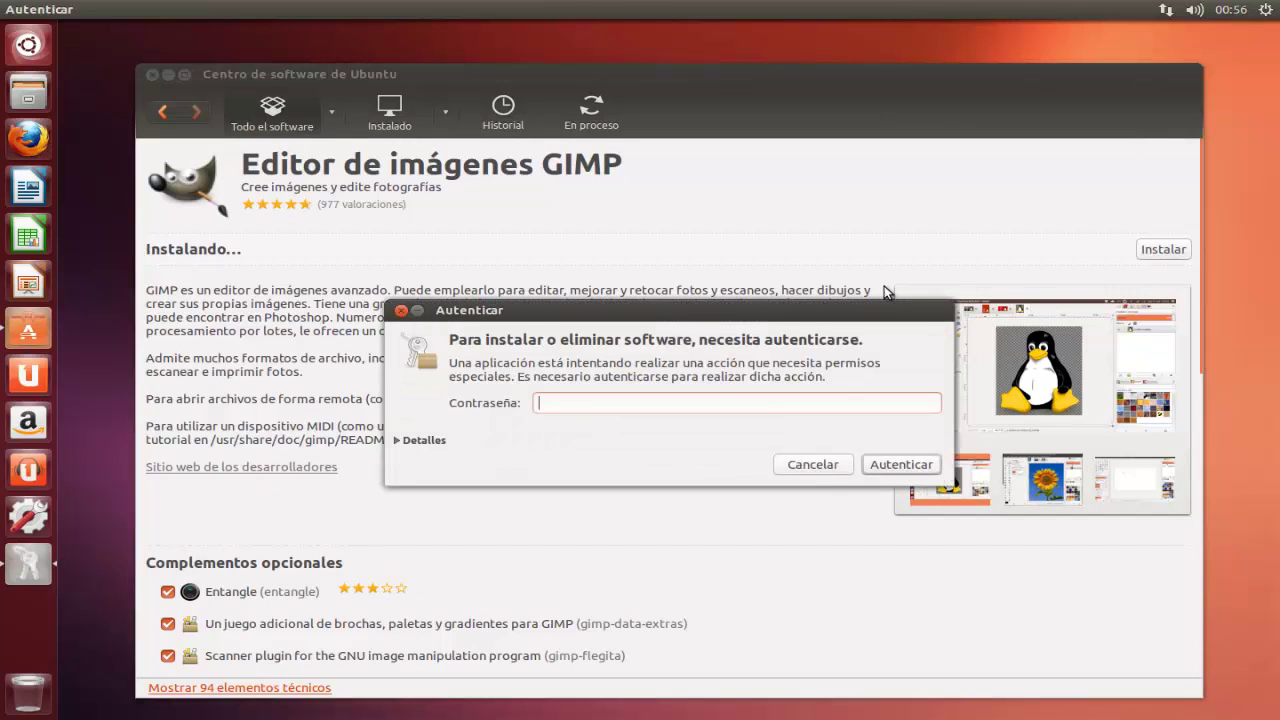
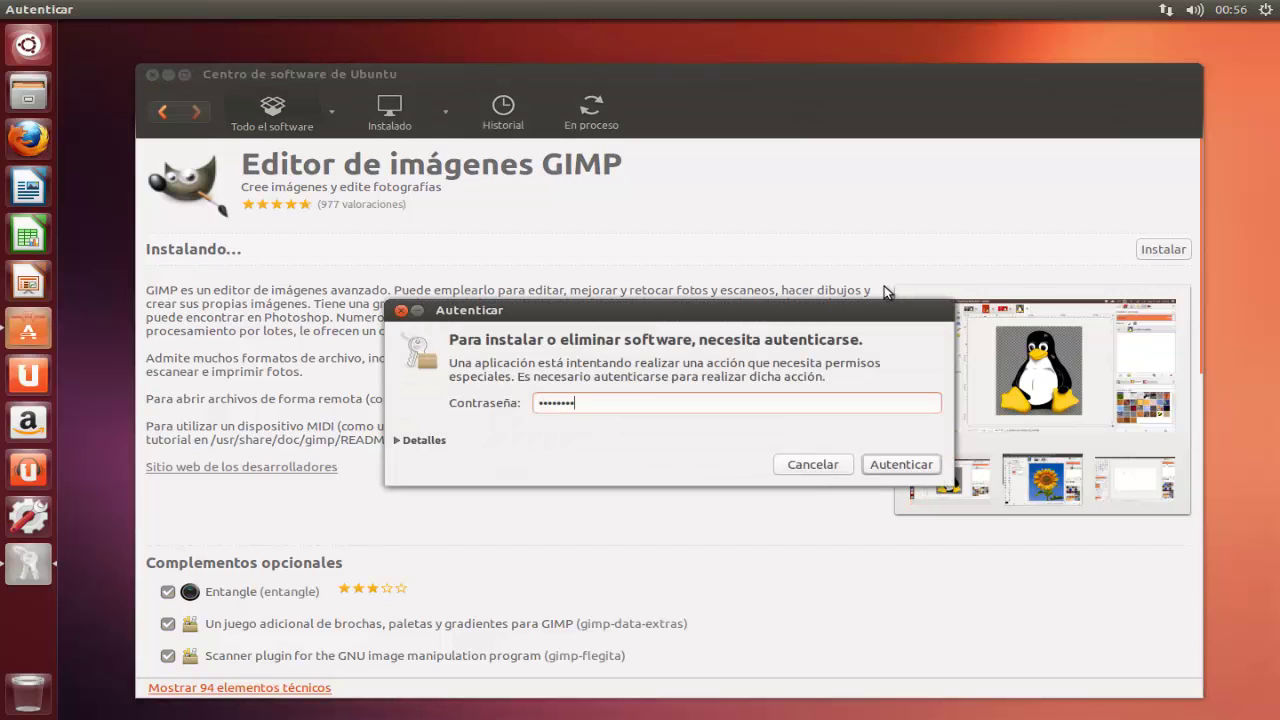
key(Return)
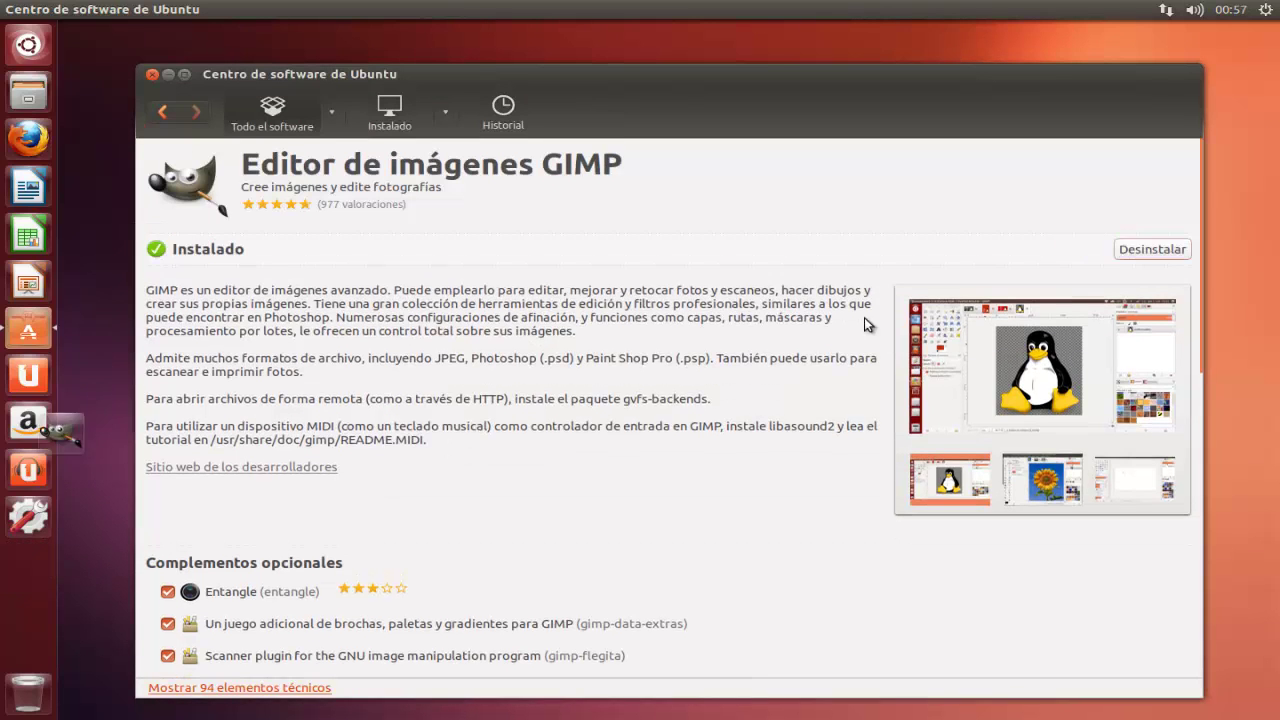
click(152, 75)
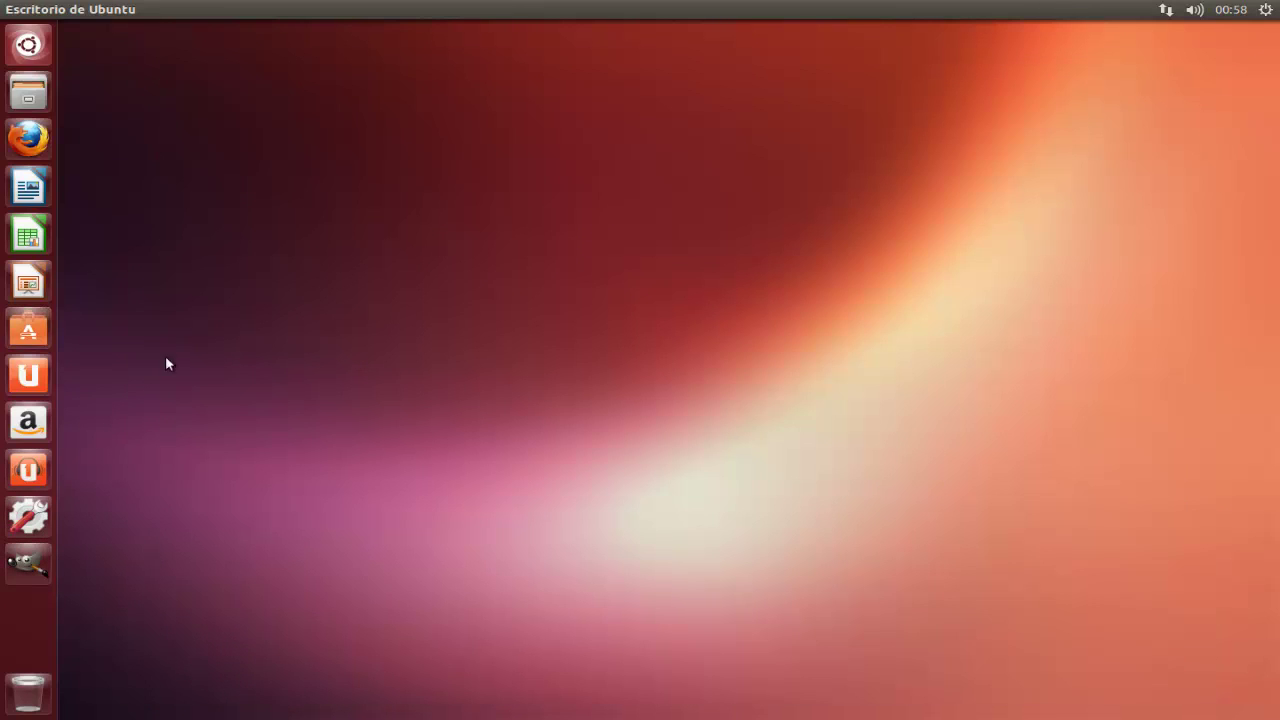
Launch GIMP, switch it to single-window mode and maximize the window
click(27, 565)
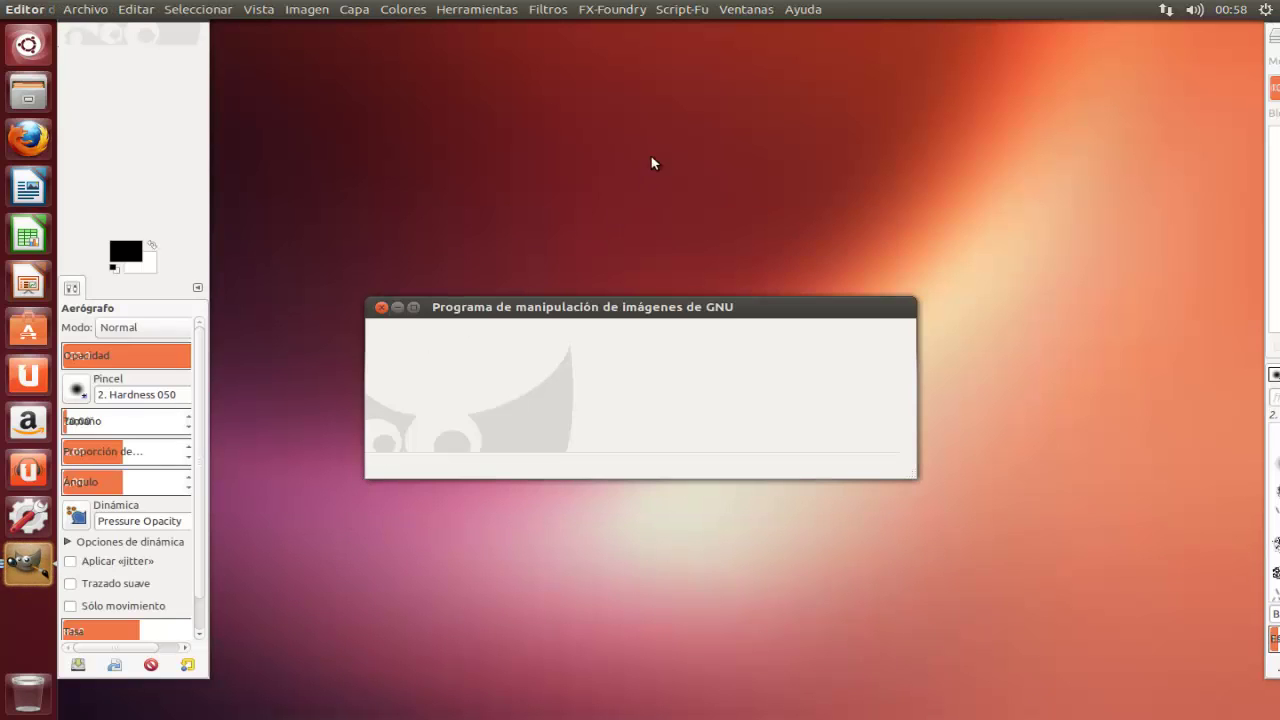
click(747, 12)
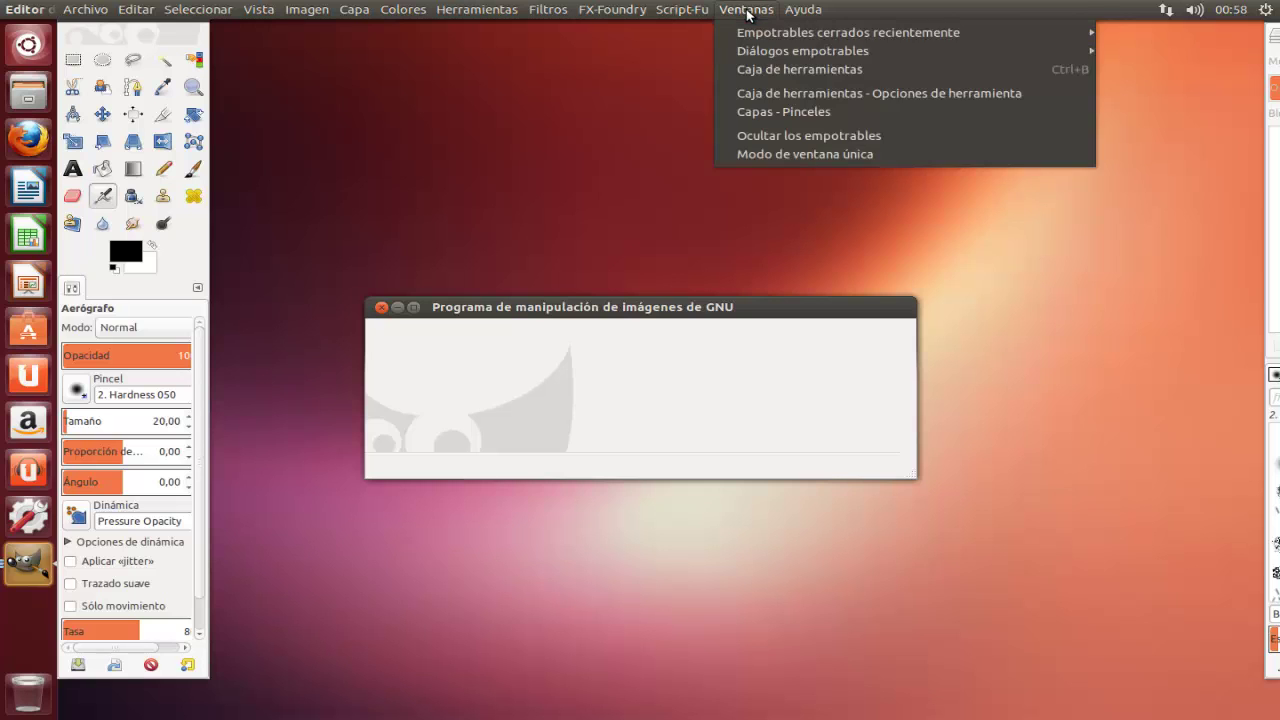
click(768, 150)
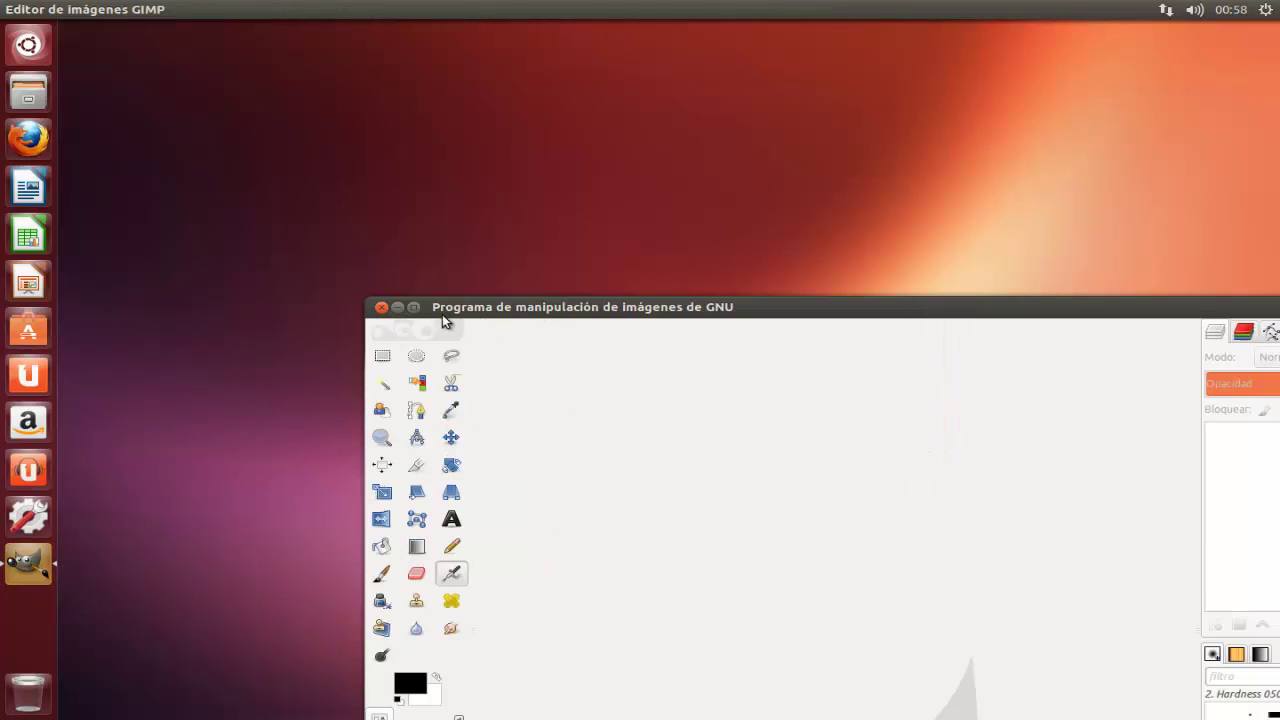
click(414, 308)
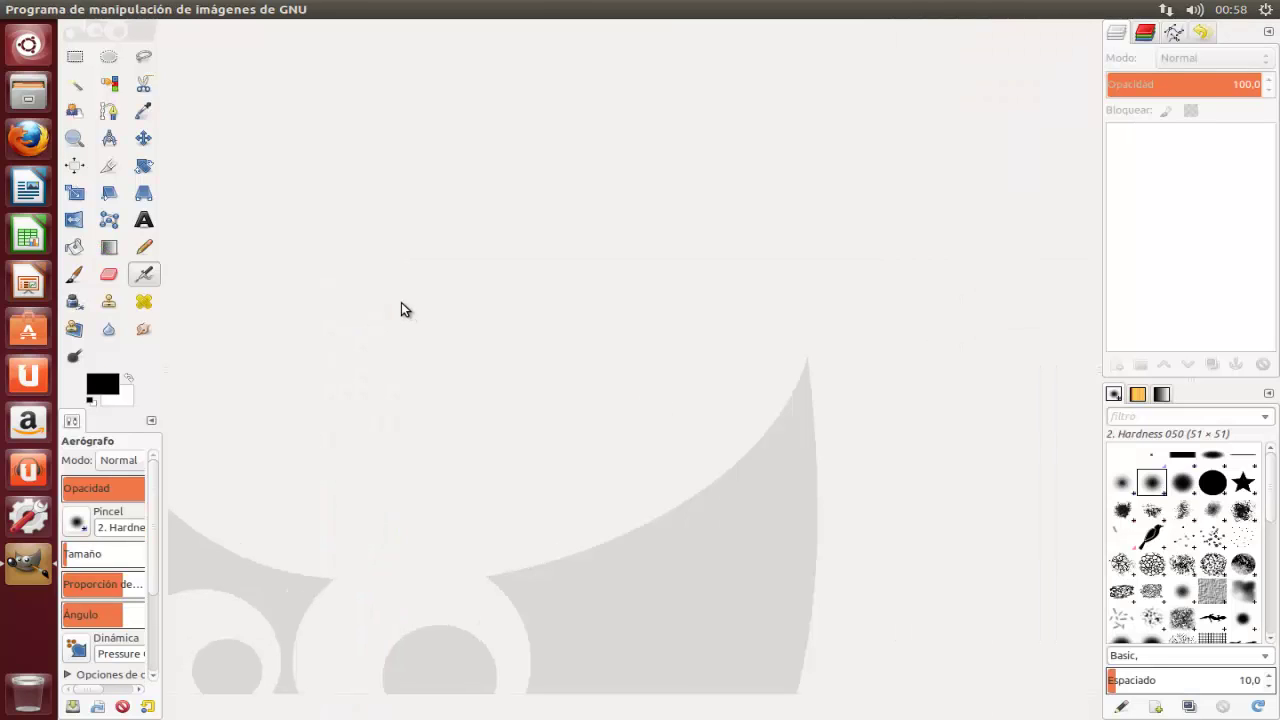
Drag laferrari-700.jpg from the Imágenes folder onto the GIMP canvas
click(29, 94)
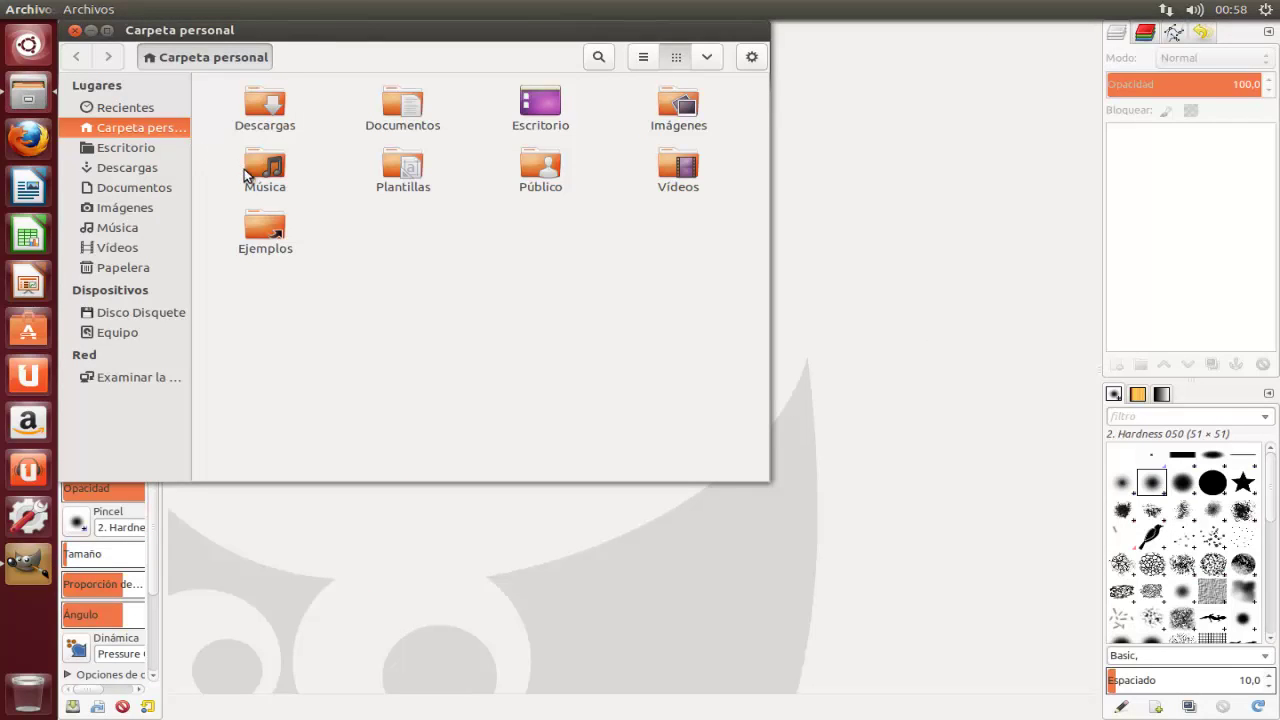
double_click(676, 106)
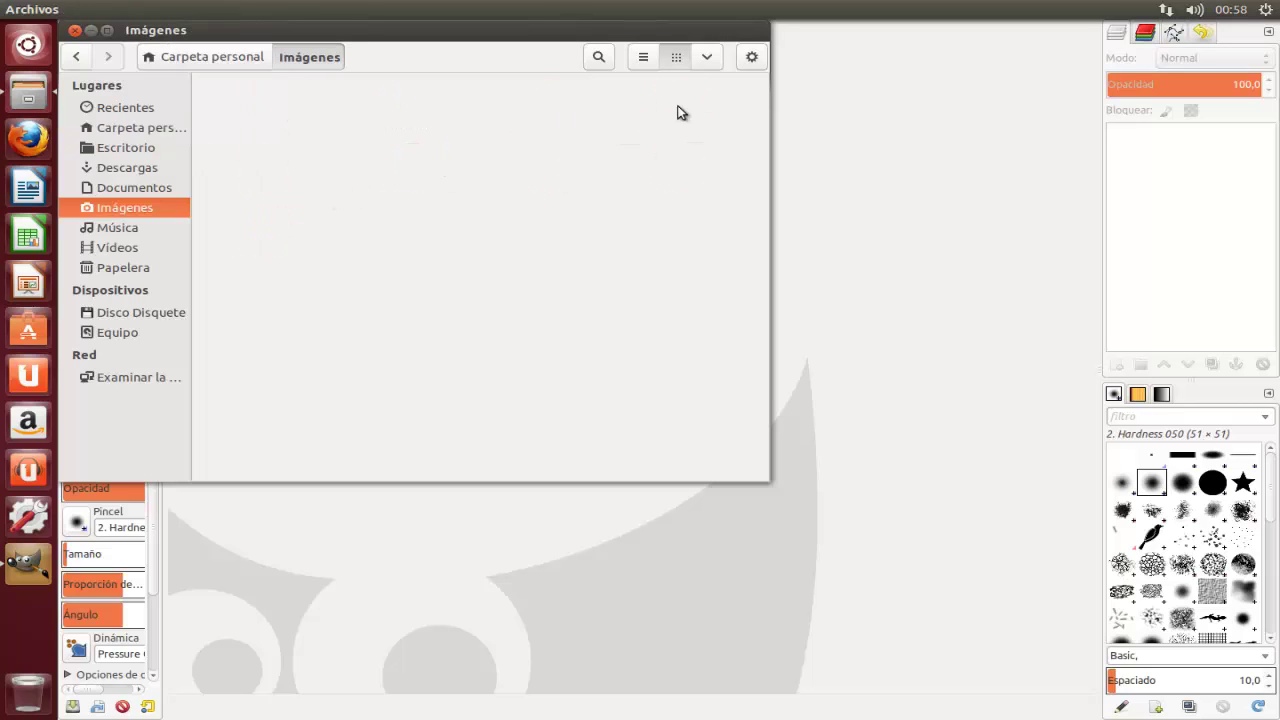
drag(262, 100, 863, 284)
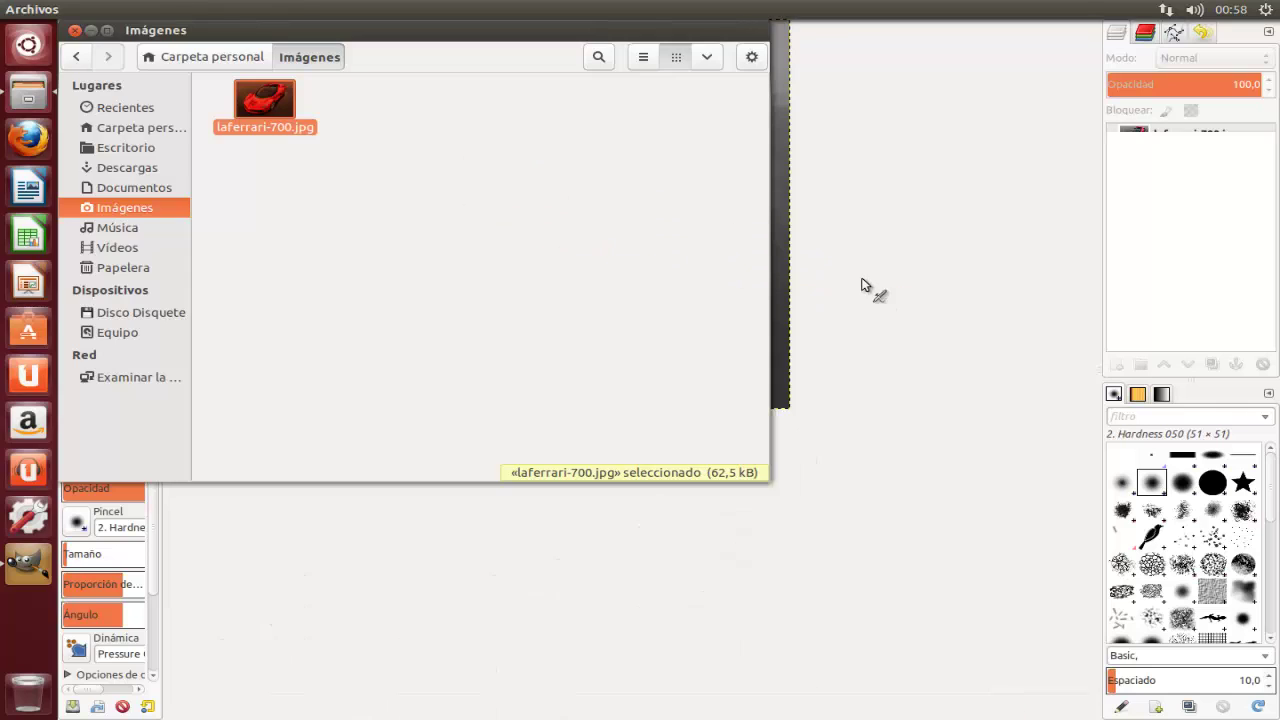
Duplicate the laferrari-700.jpg layer and fuzzy-select the grey floor right of the car on the original
key(u)
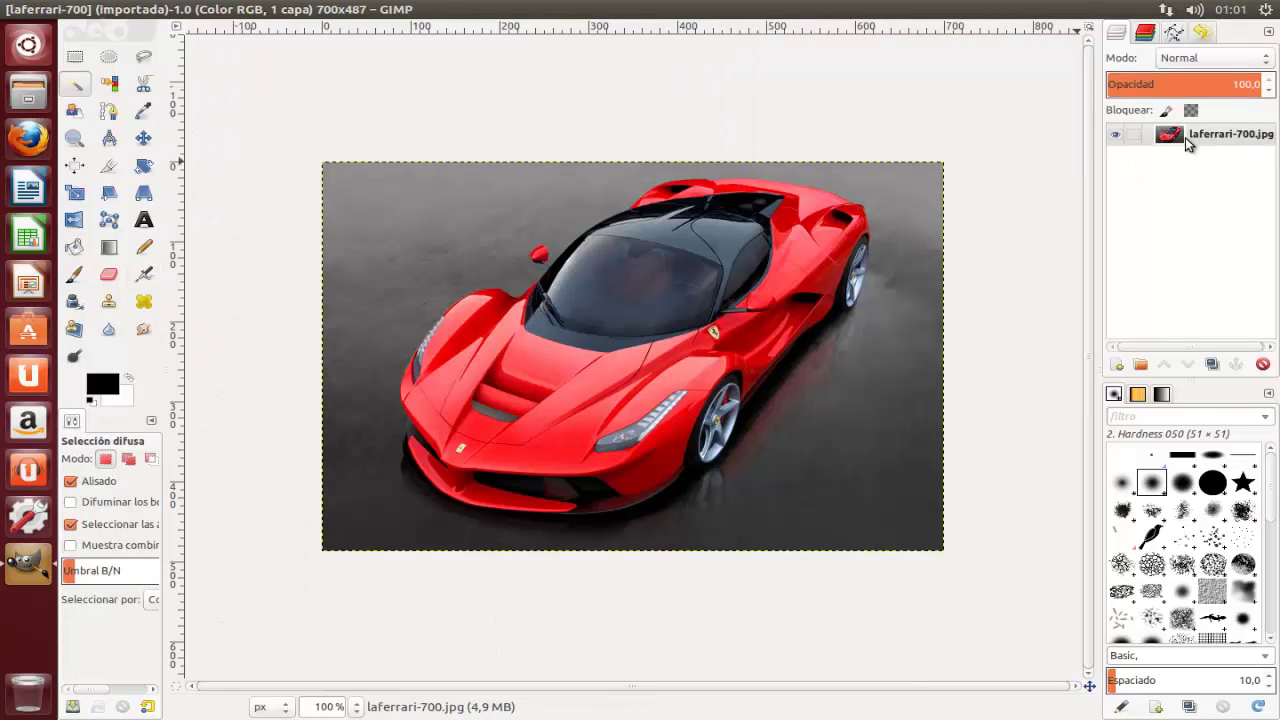
right_click(1203, 132)
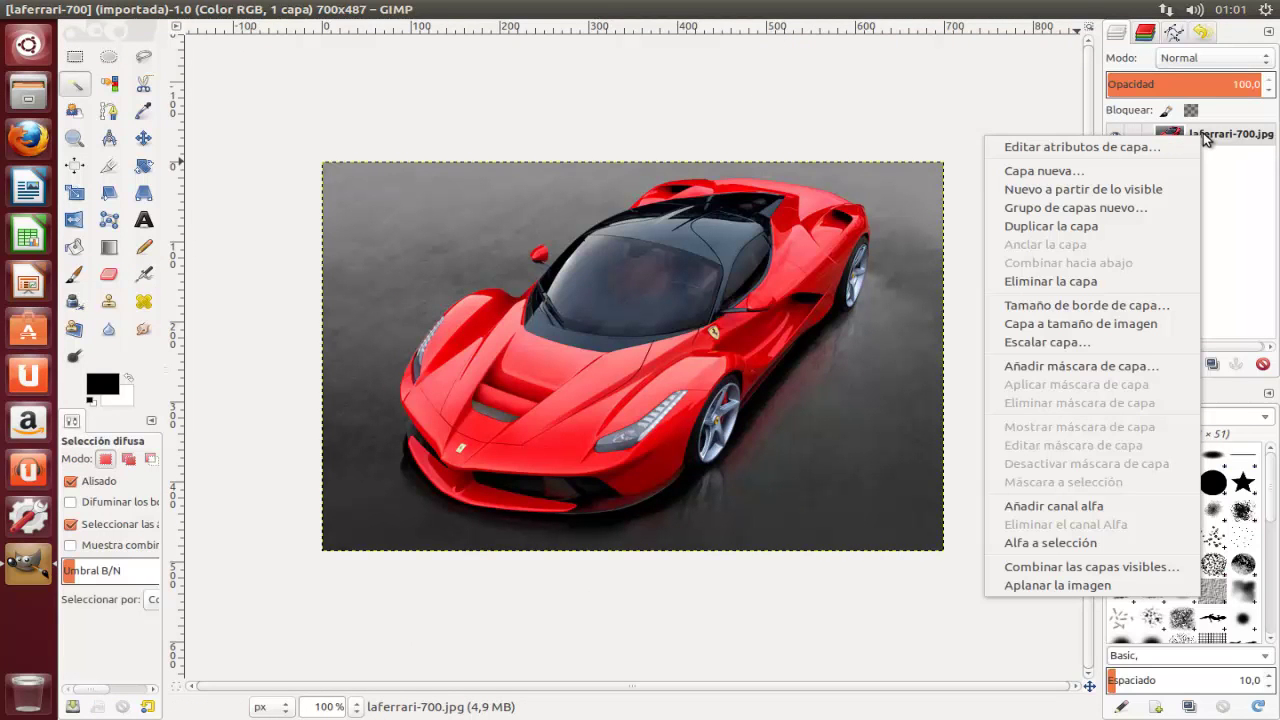
click(1176, 226)
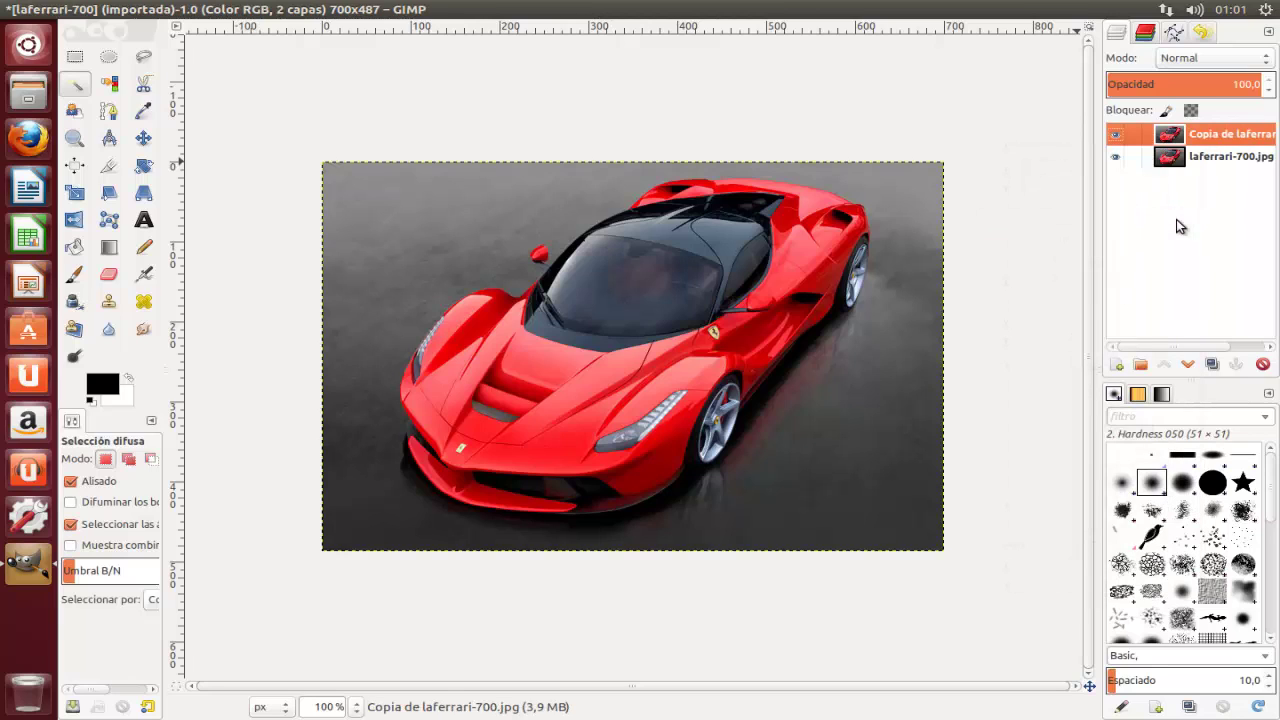
click(1226, 159)
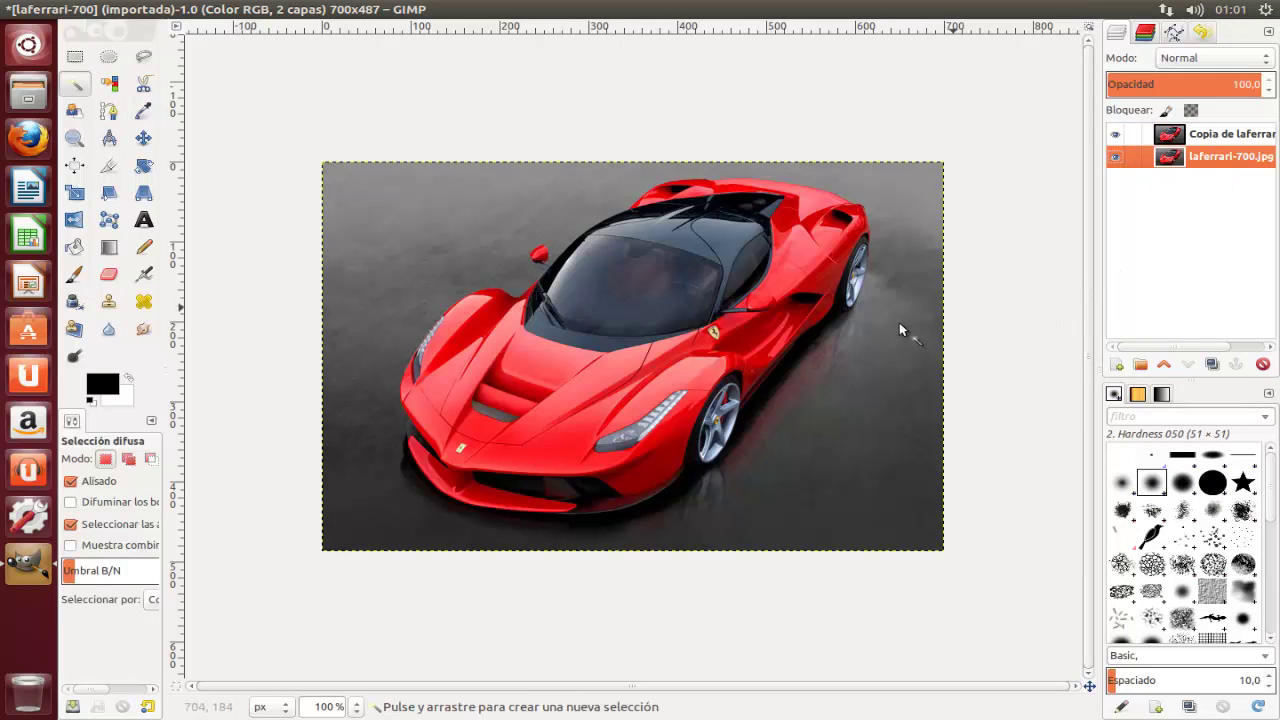
click(841, 359)
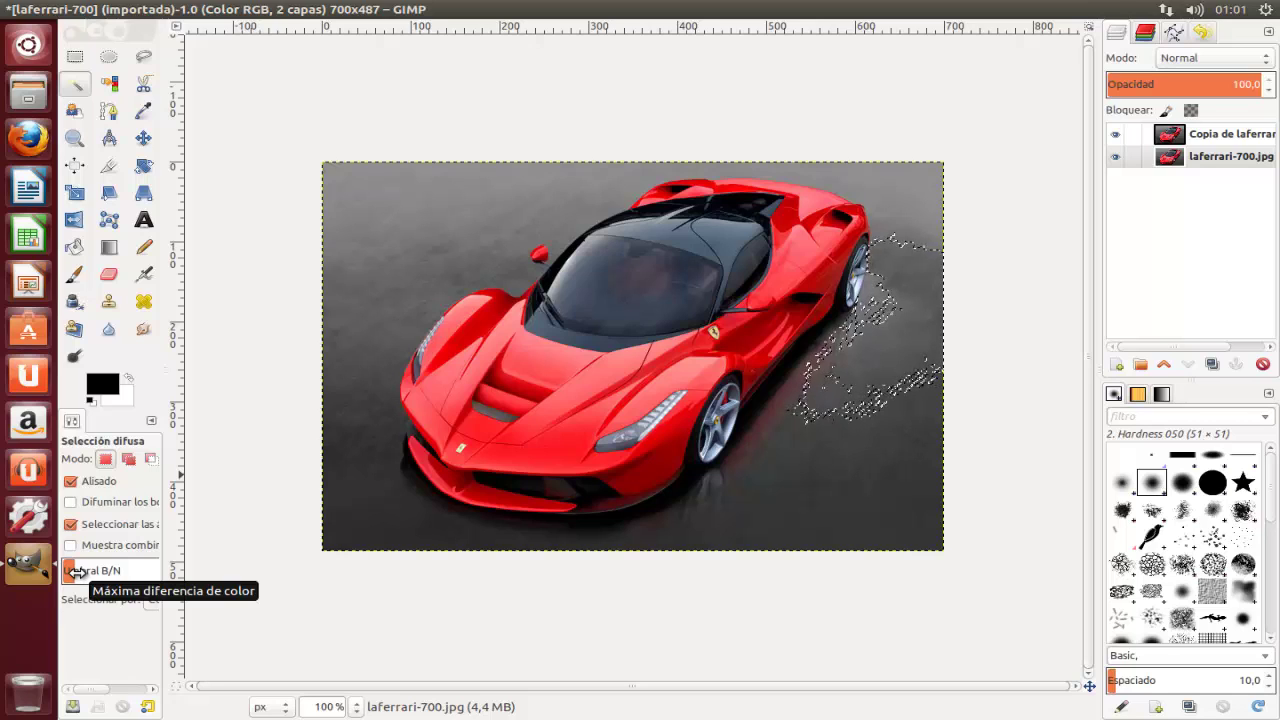
Raise the Fuzzy Select threshold, try several floor selections, and hide the 'Copia de laferrari' layer
drag(77, 572, 100, 575)
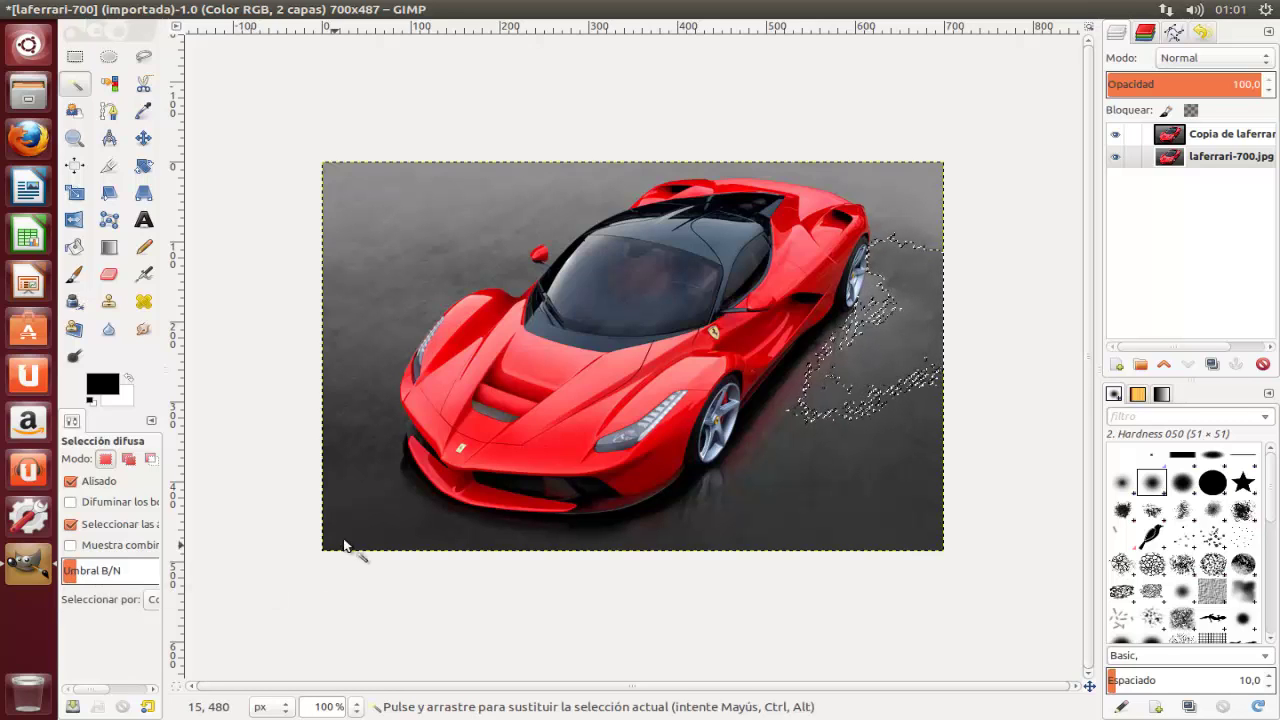
click(352, 507)
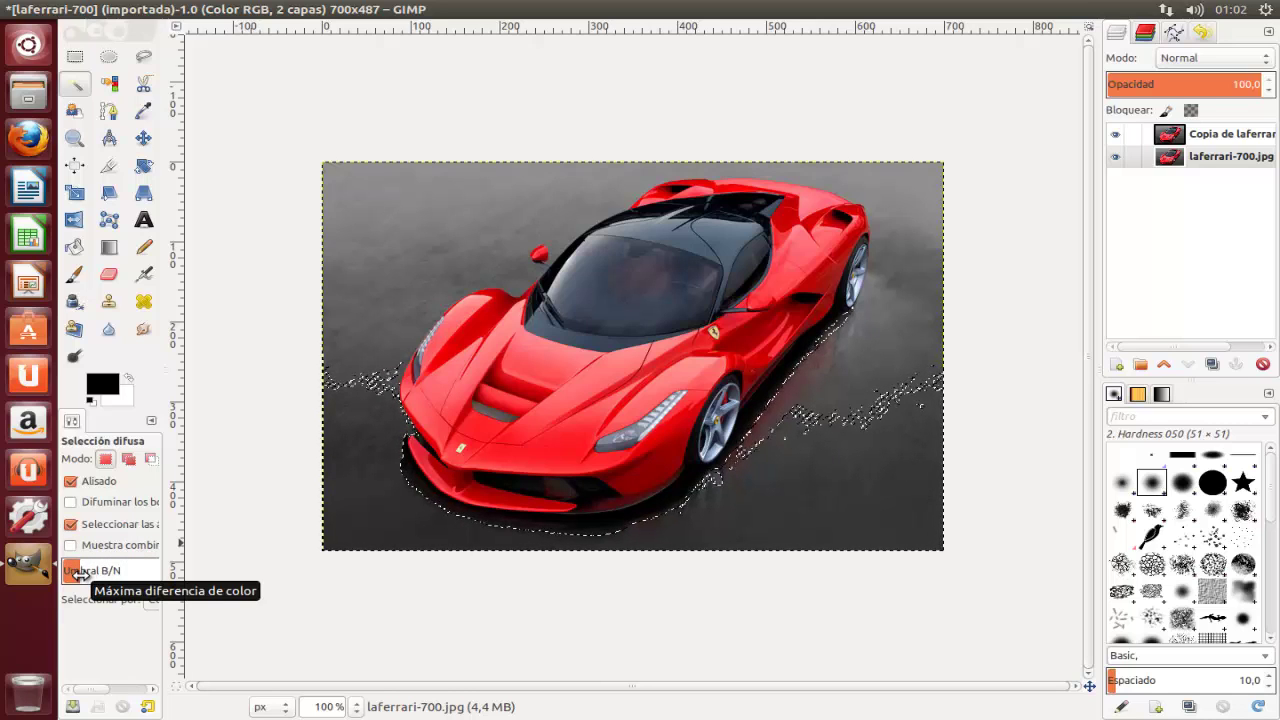
click(344, 449)
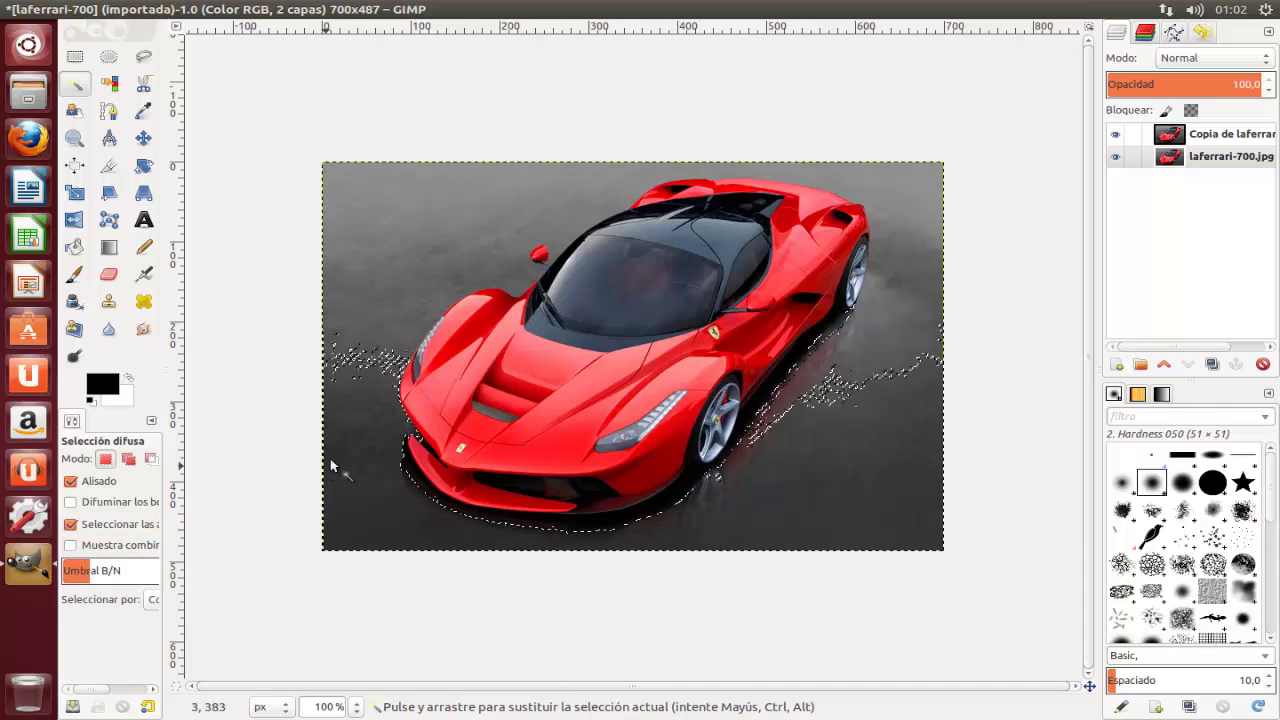
click(353, 440)
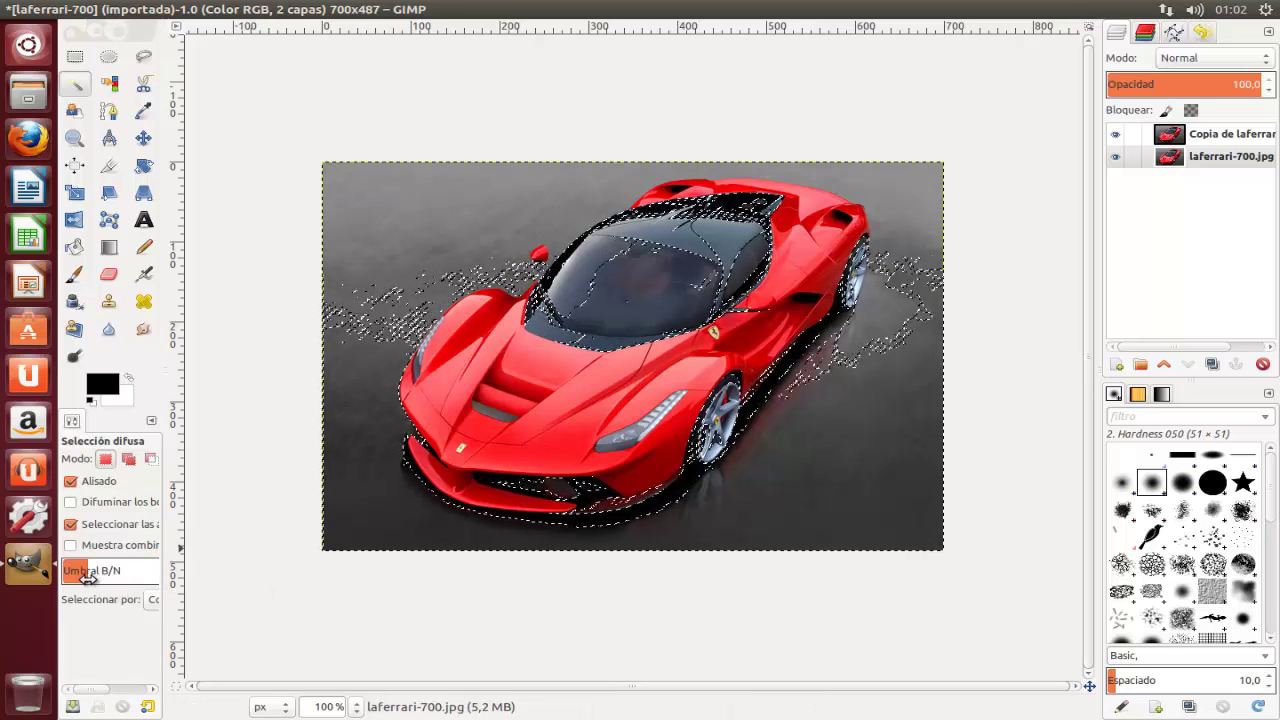
click(348, 465)
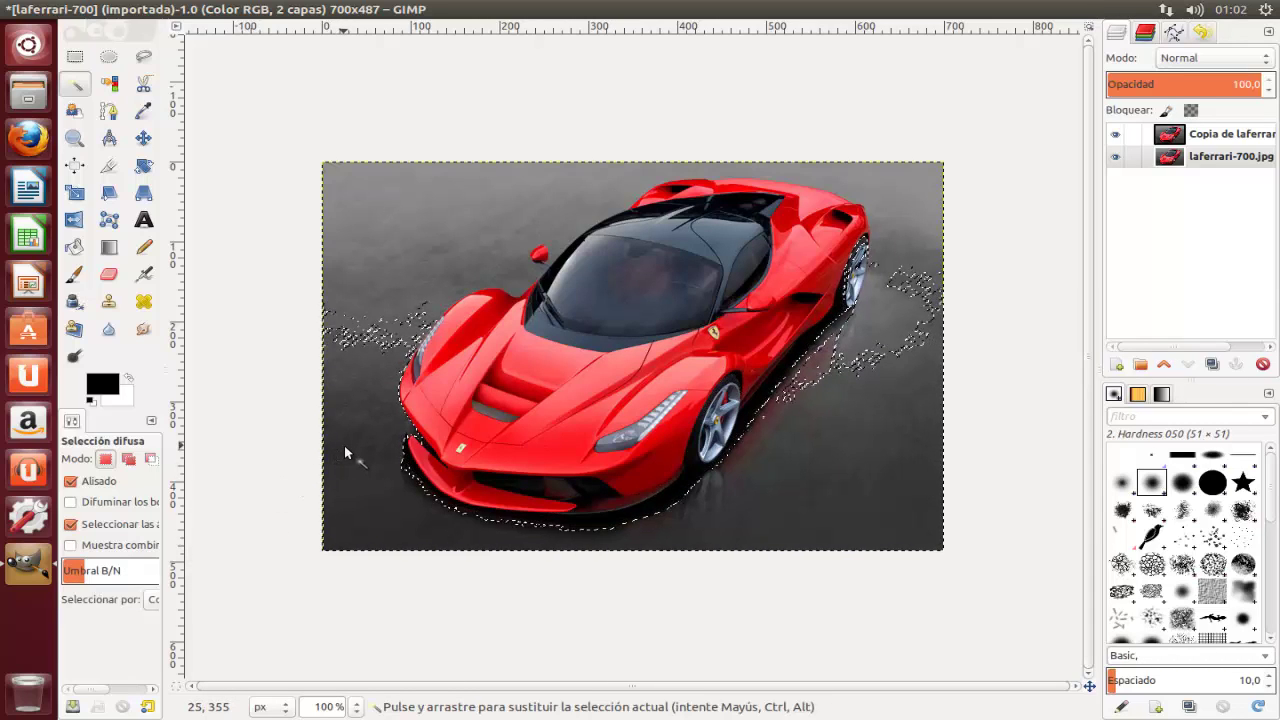
click(1117, 134)
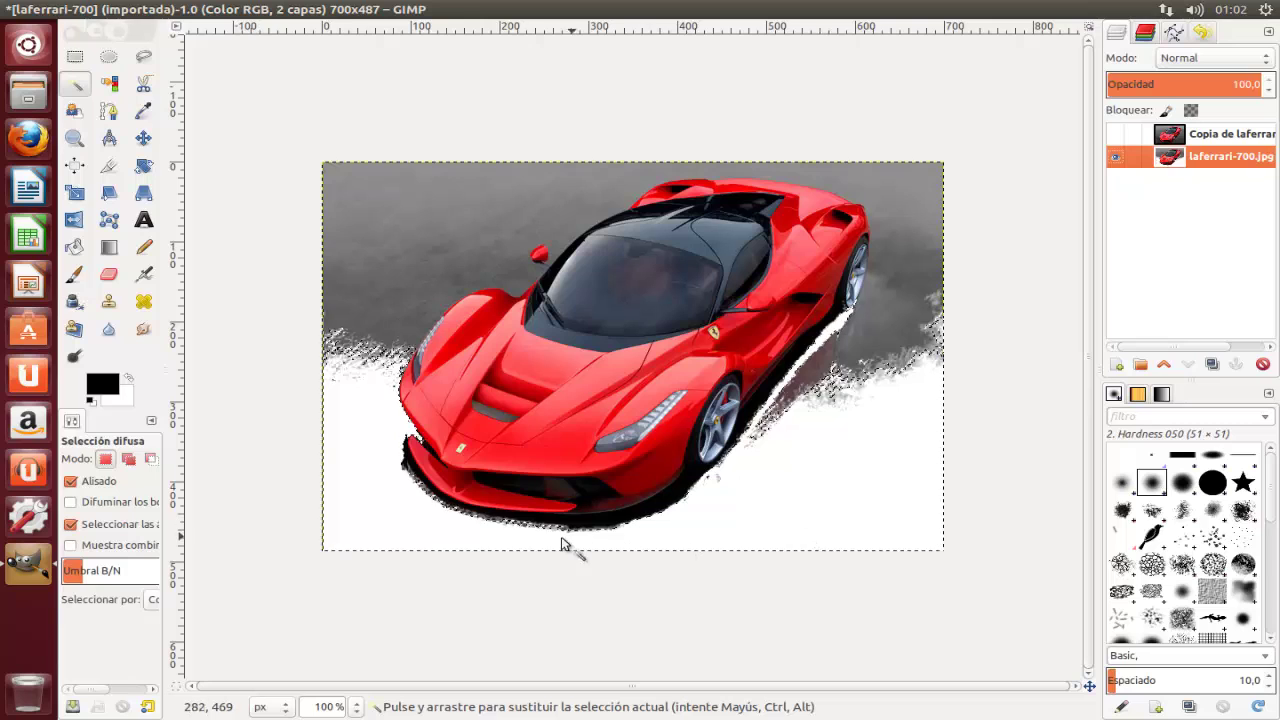
Widen the tool options and lower the Fuzzy Select threshold to 20,1 while selecting grey background
click(388, 299)
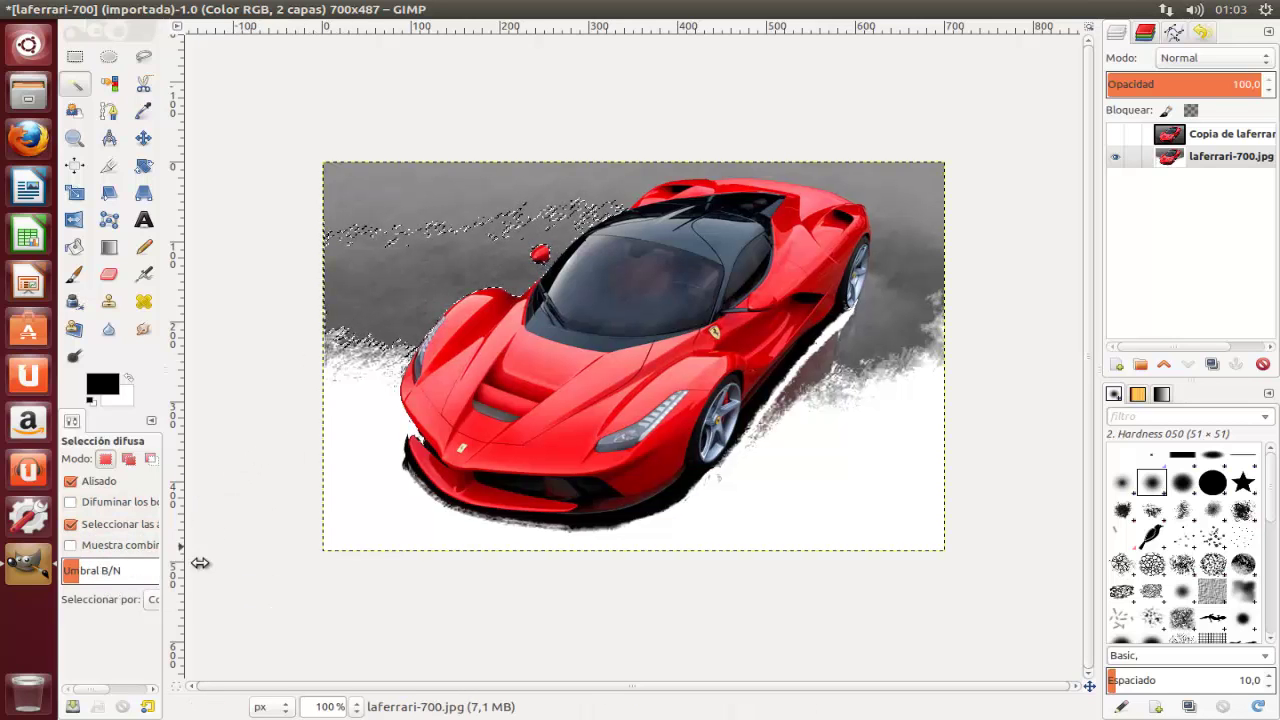
drag(163, 564, 300, 564)
click(503, 208)
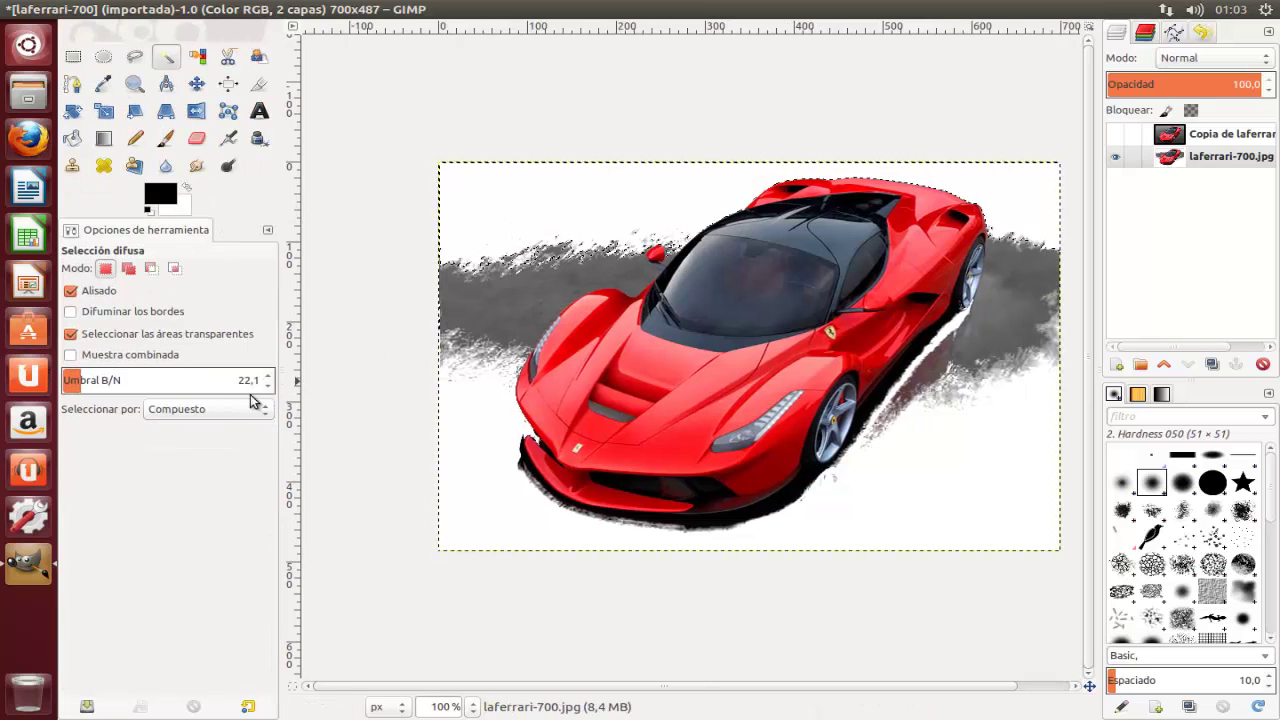
drag(90, 384, 74, 384)
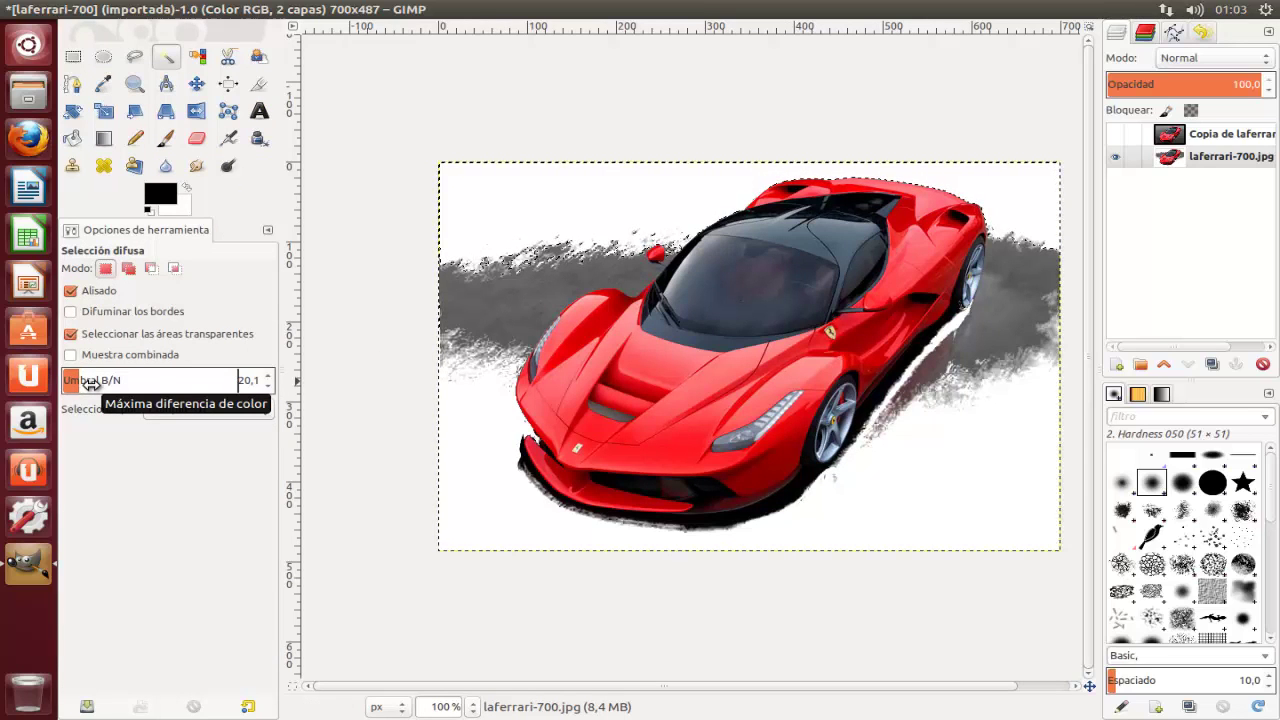
Delete the grey smudges left and right of the car, then box the leftover specks
click(504, 292)
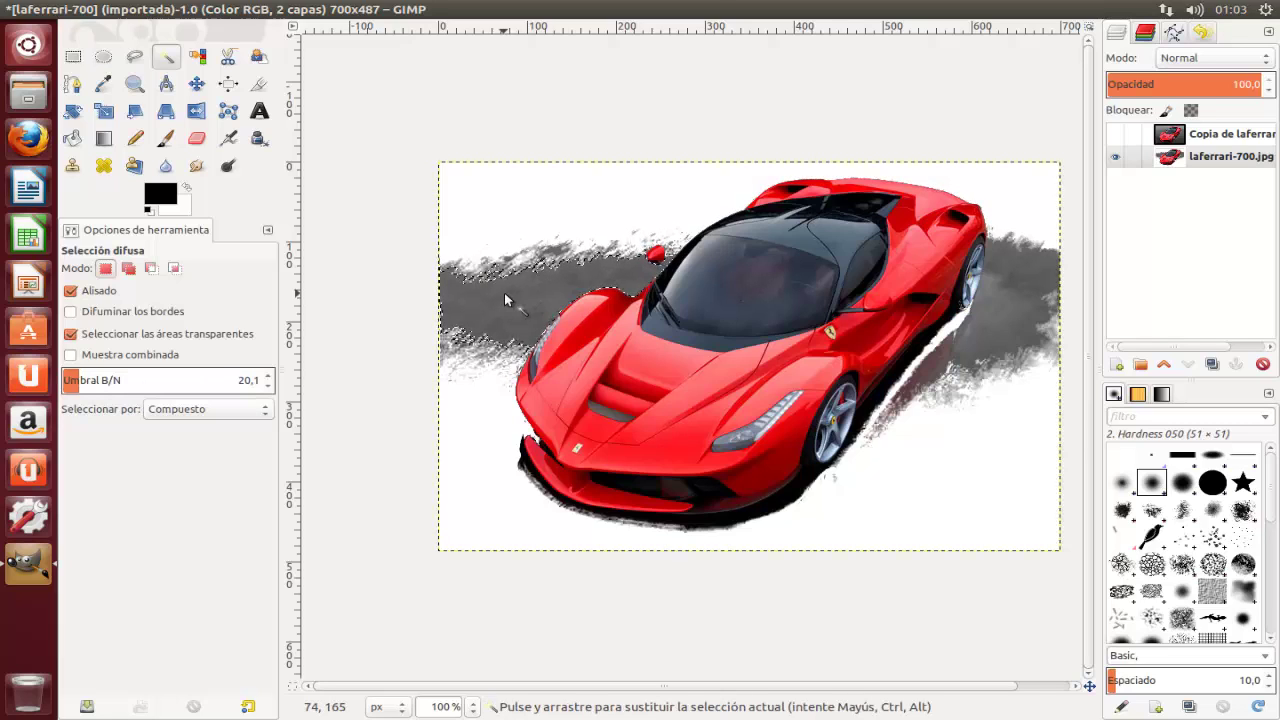
key(Delete)
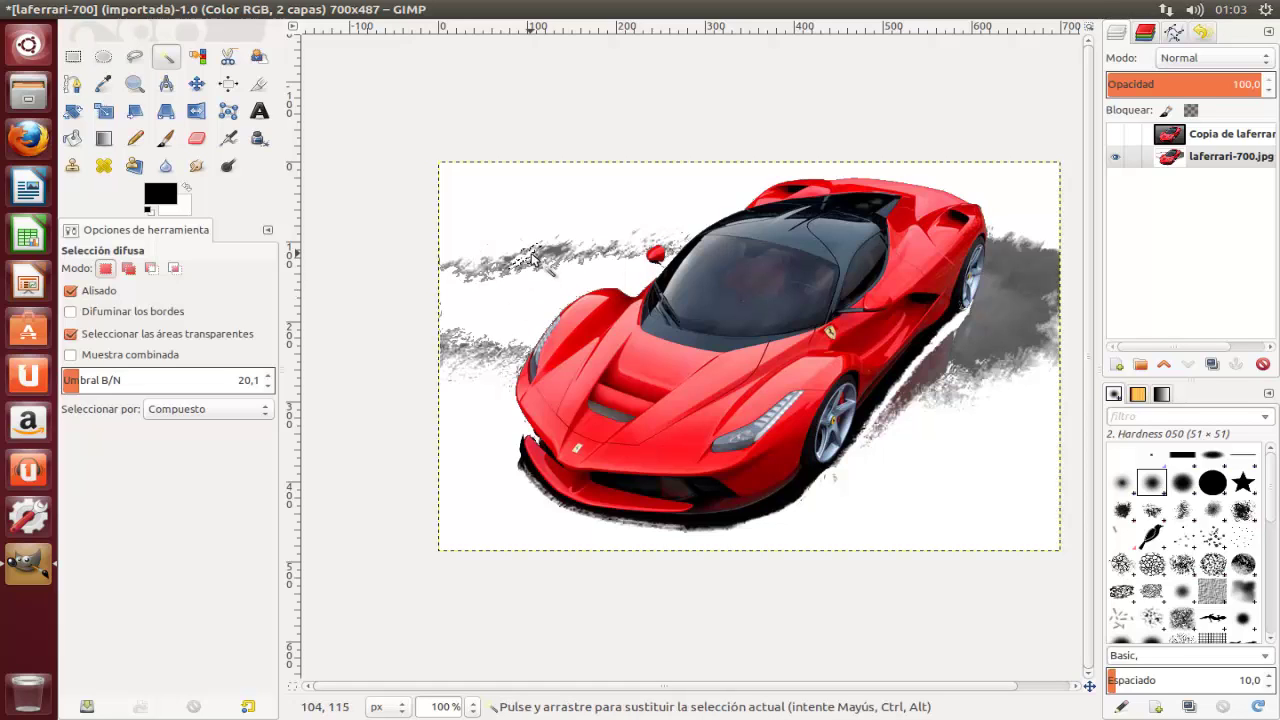
click(1005, 345)
key(Delete)
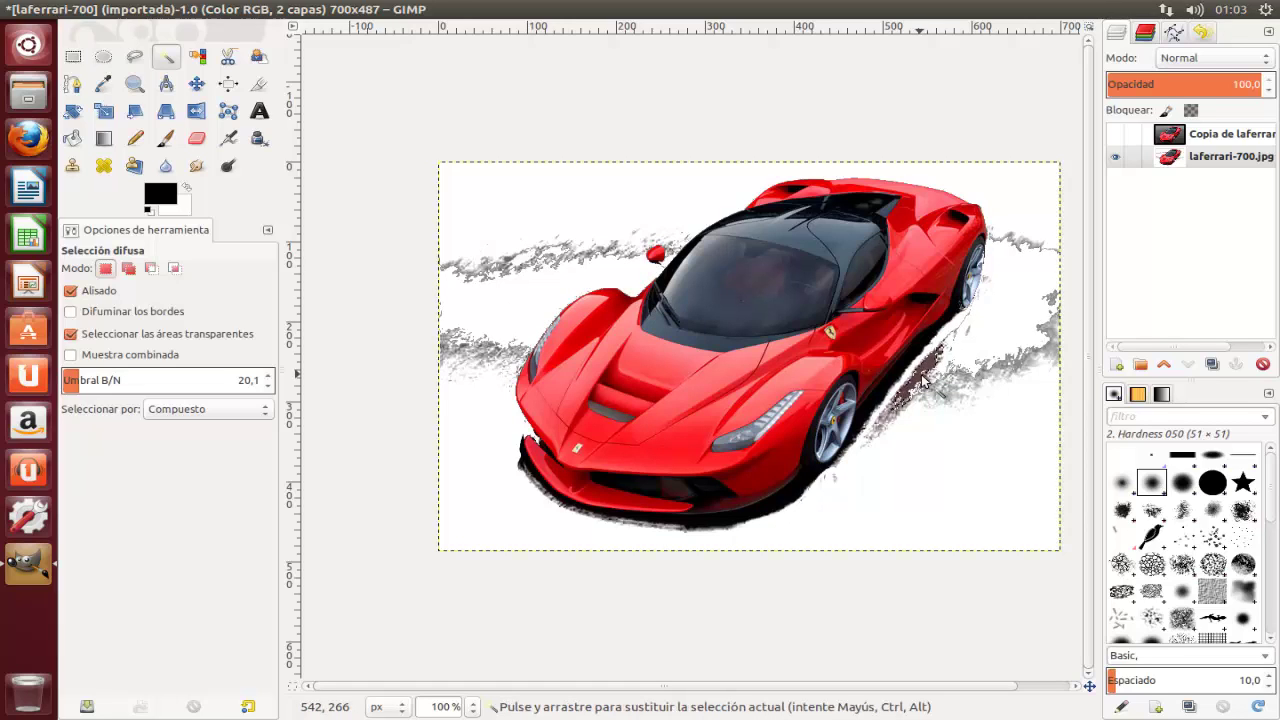
key(r)
drag(457, 248, 579, 291)
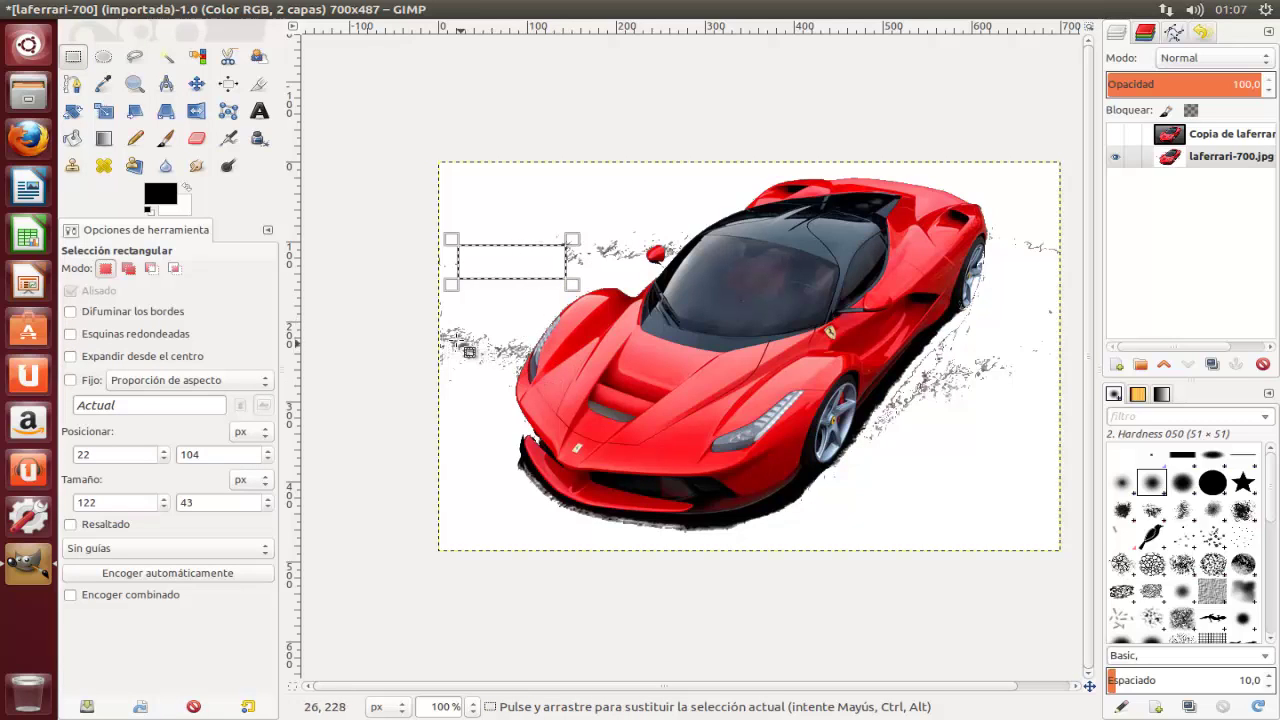
Mark a rectangle near the left edge, then zoom in on the specks by the rear wheel
drag(445, 326, 515, 369)
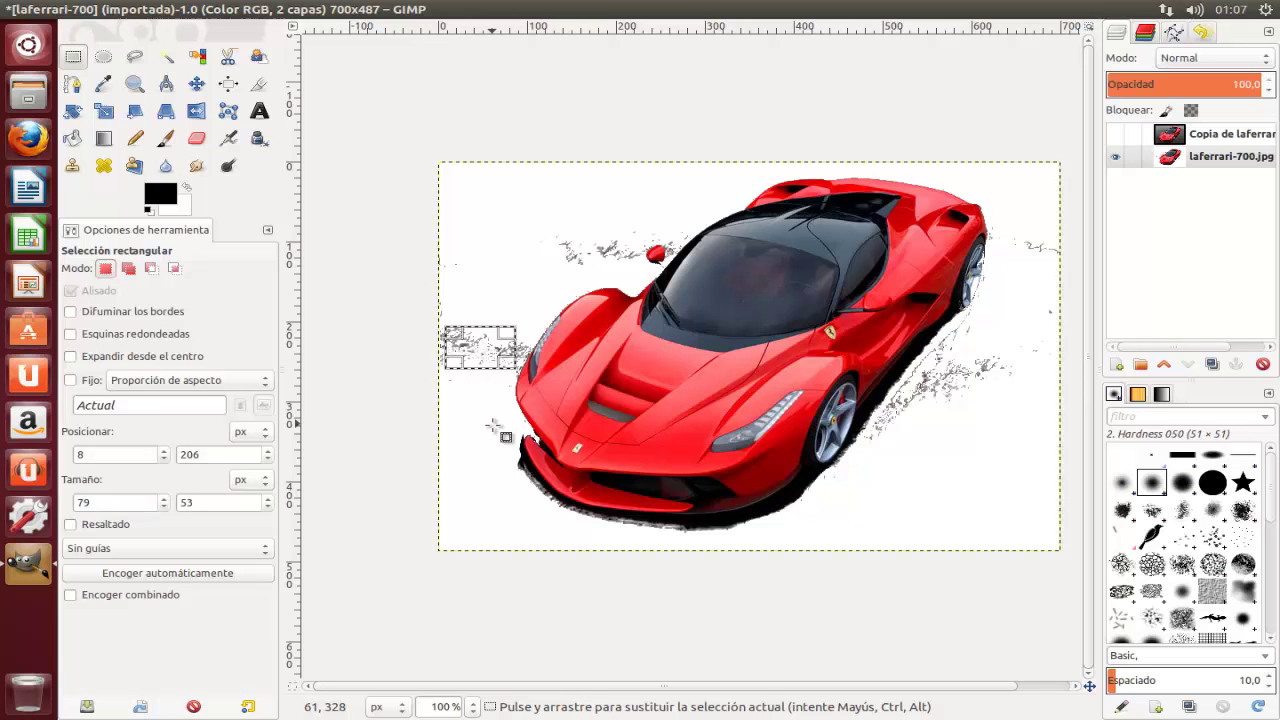
key(z)
click(935, 402)
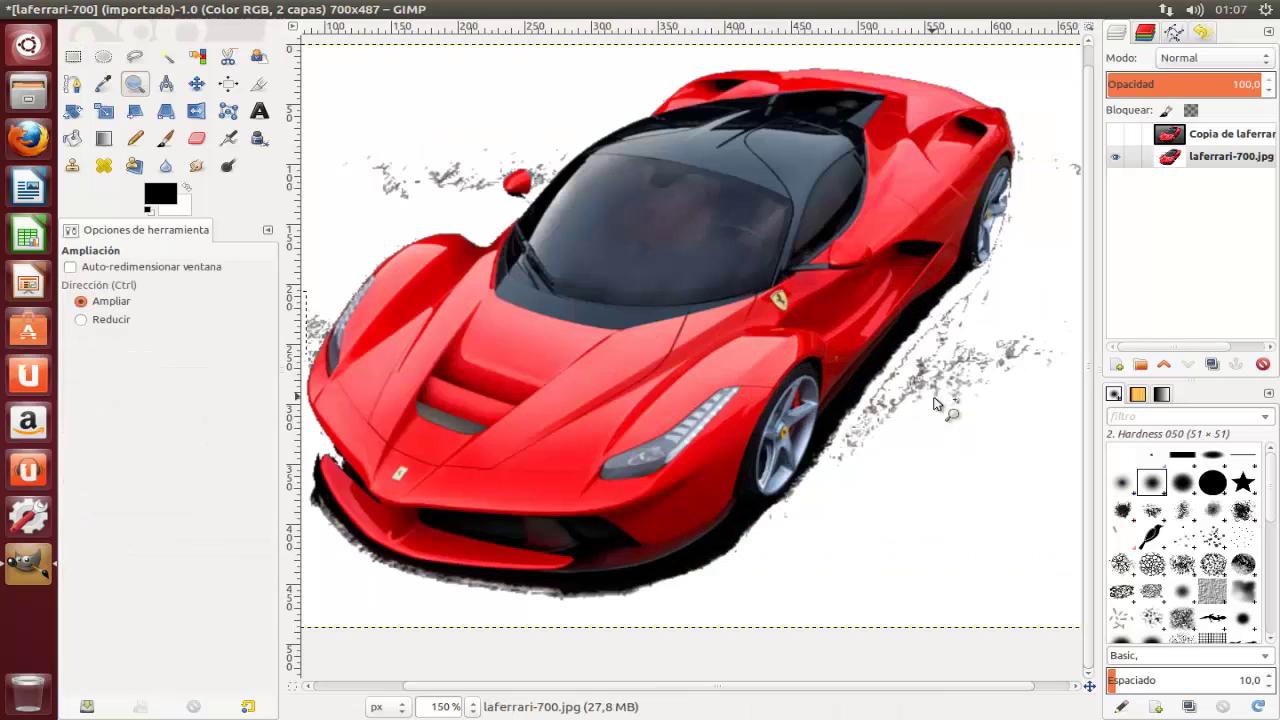
click(935, 402)
click(935, 402)
click(935, 402)
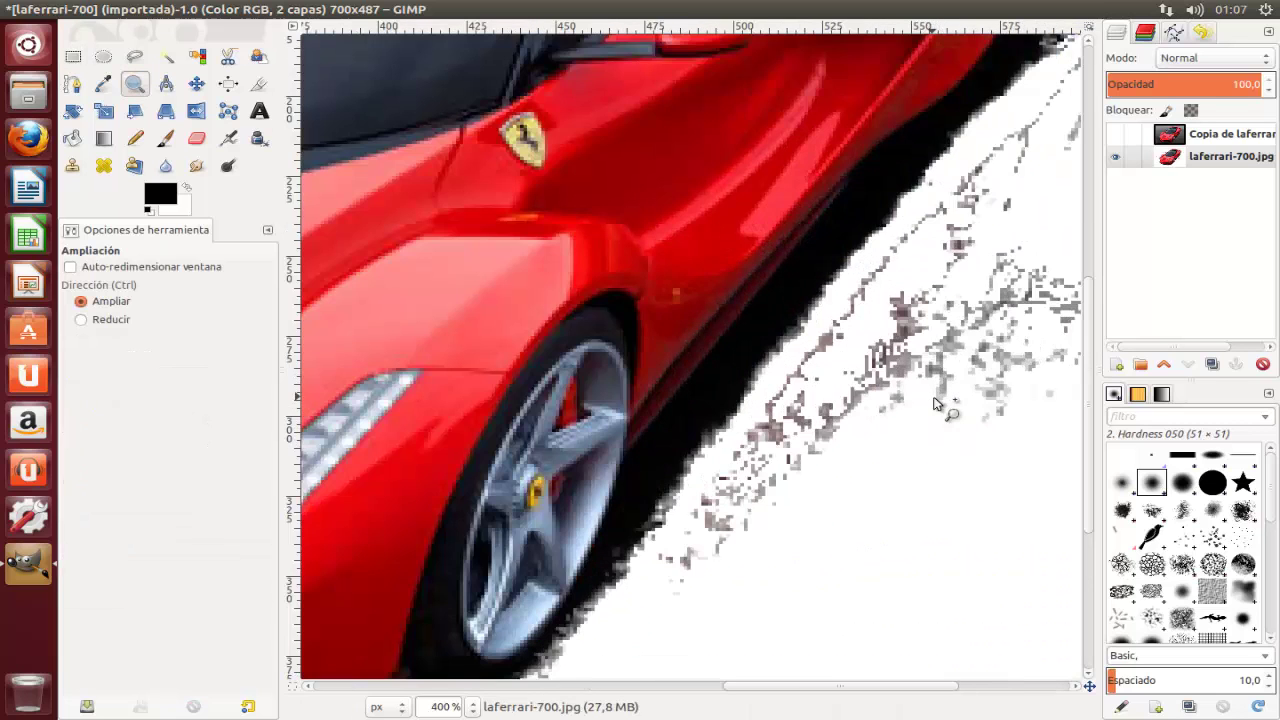
click(935, 402)
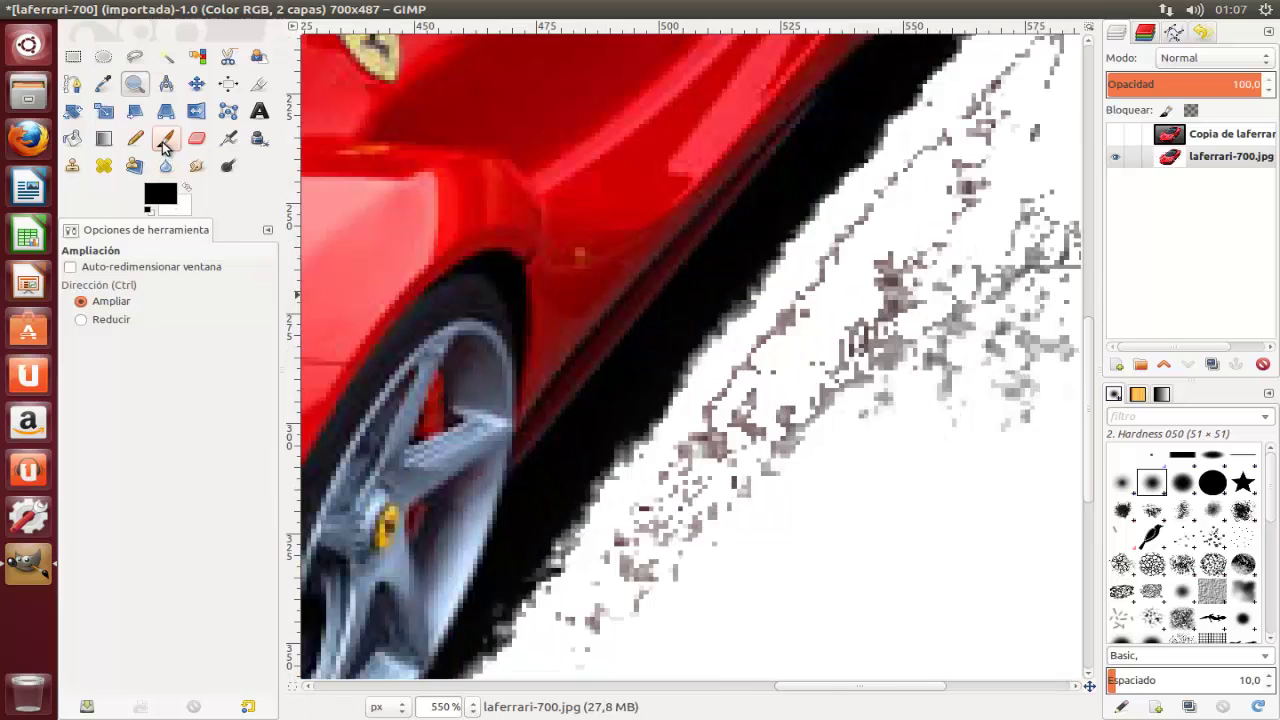
Outline the grey specks in the rear-wheel shadow with a Free Select polygon
click(135, 57)
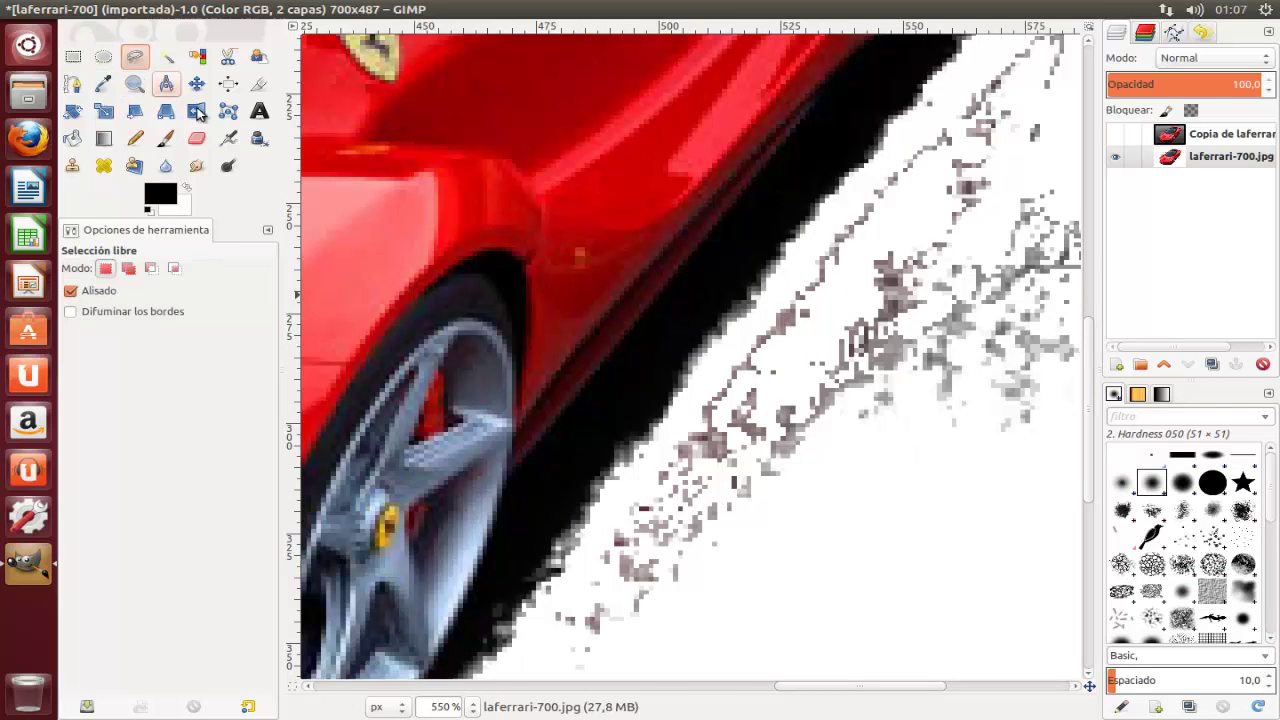
click(589, 543)
click(687, 421)
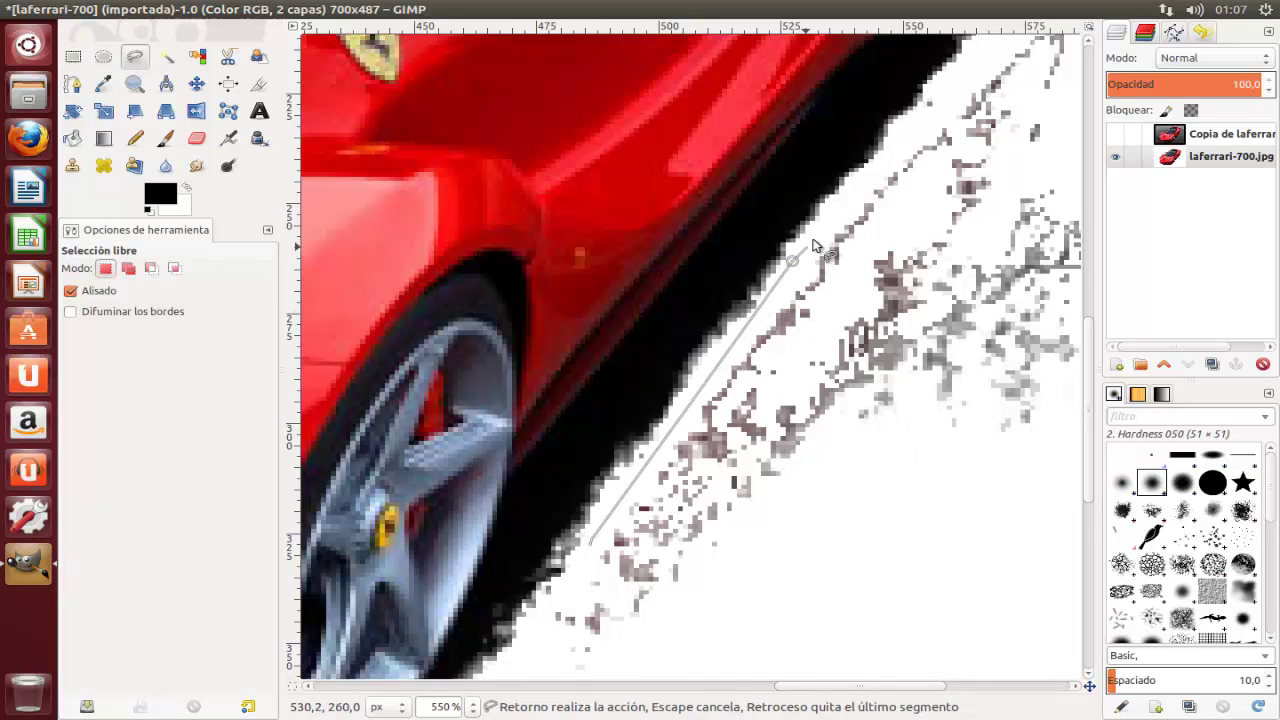
click(877, 170)
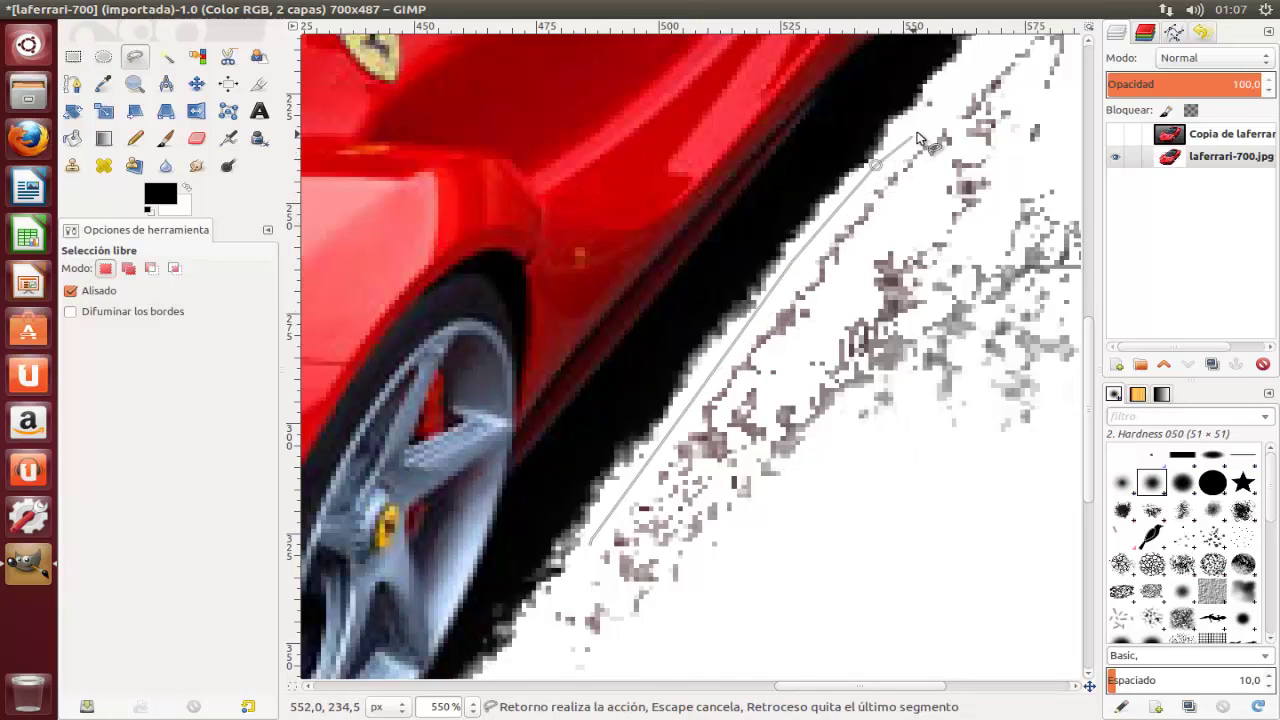
click(956, 88)
click(1012, 98)
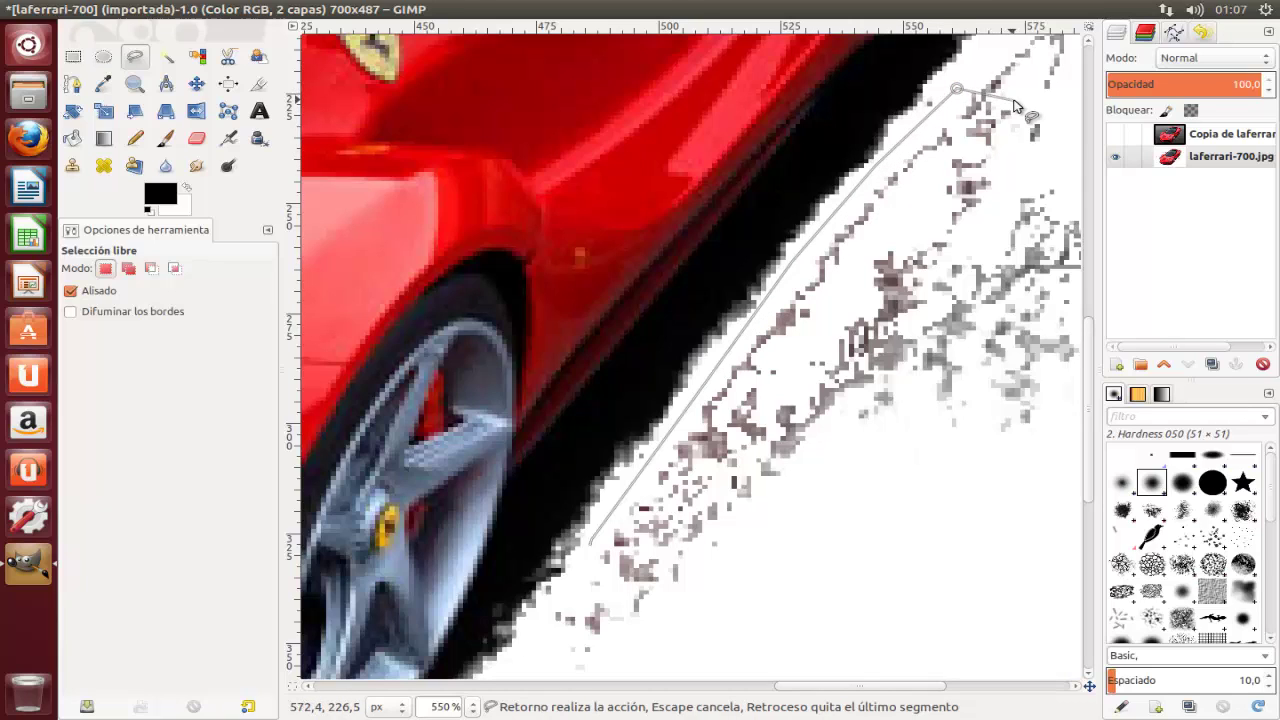
click(1070, 184)
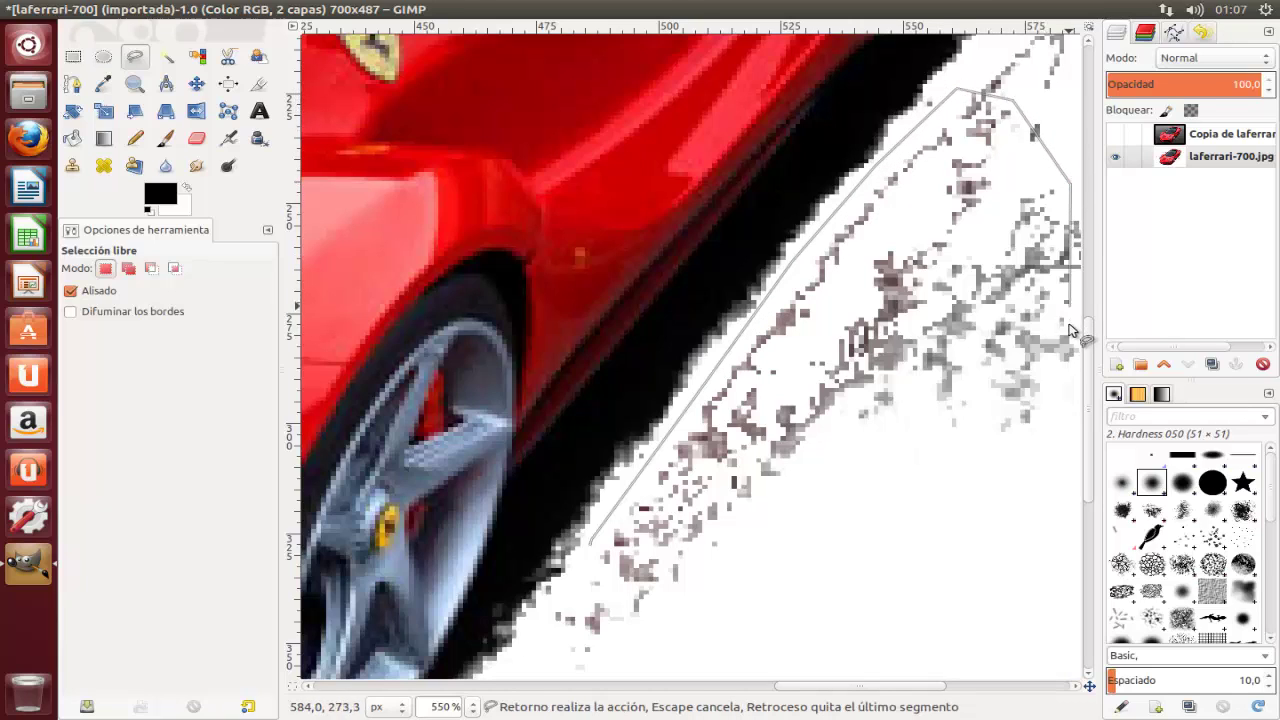
click(1066, 355)
click(1026, 468)
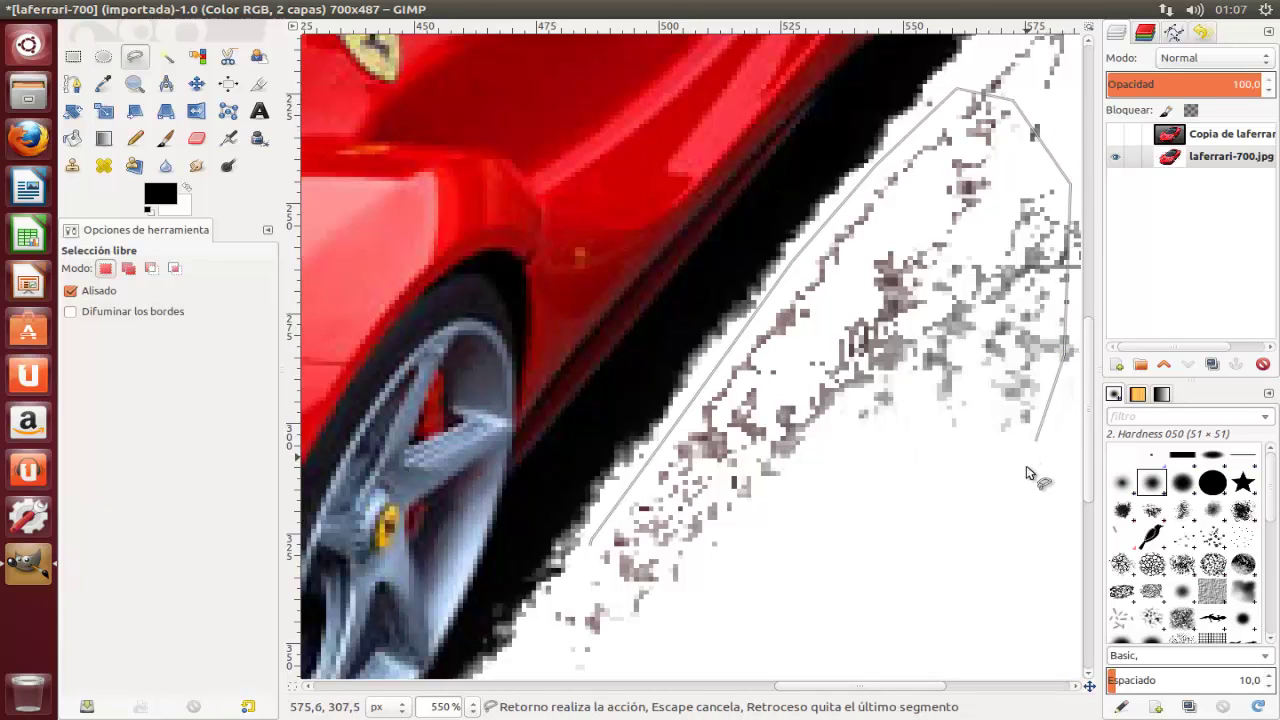
click(715, 630)
click(588, 665)
click(546, 668)
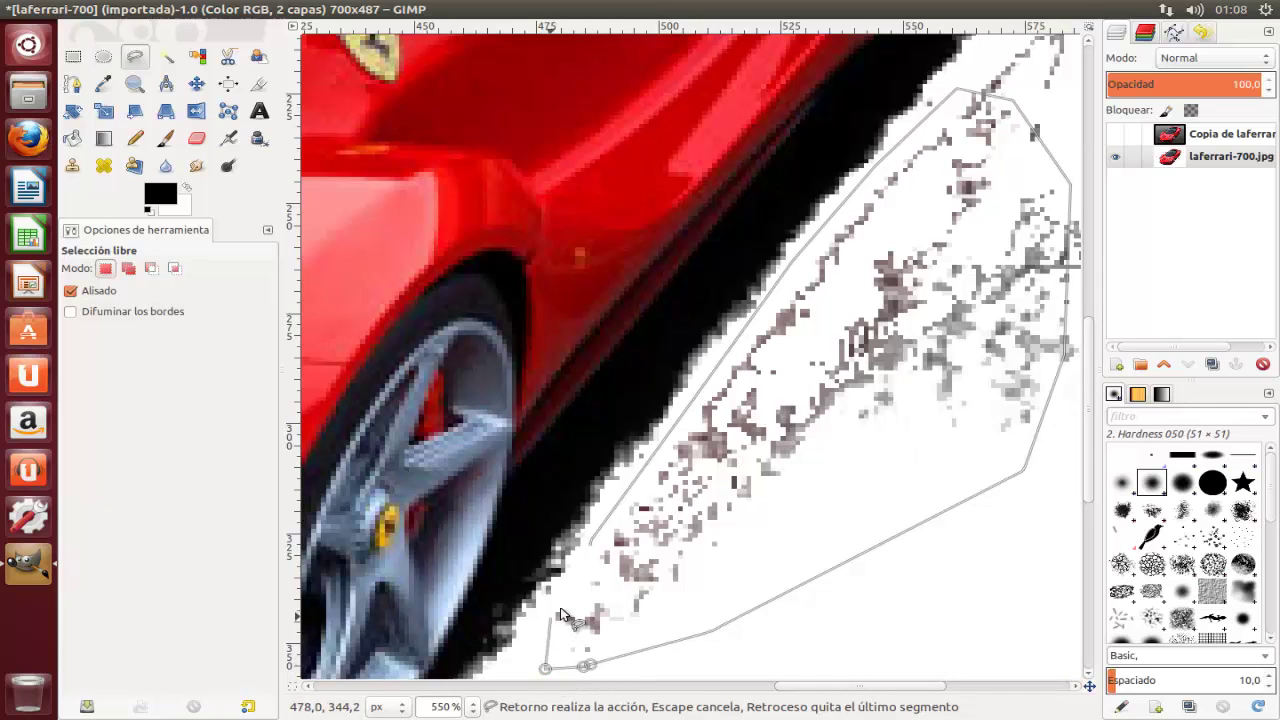
click(561, 608)
click(592, 550)
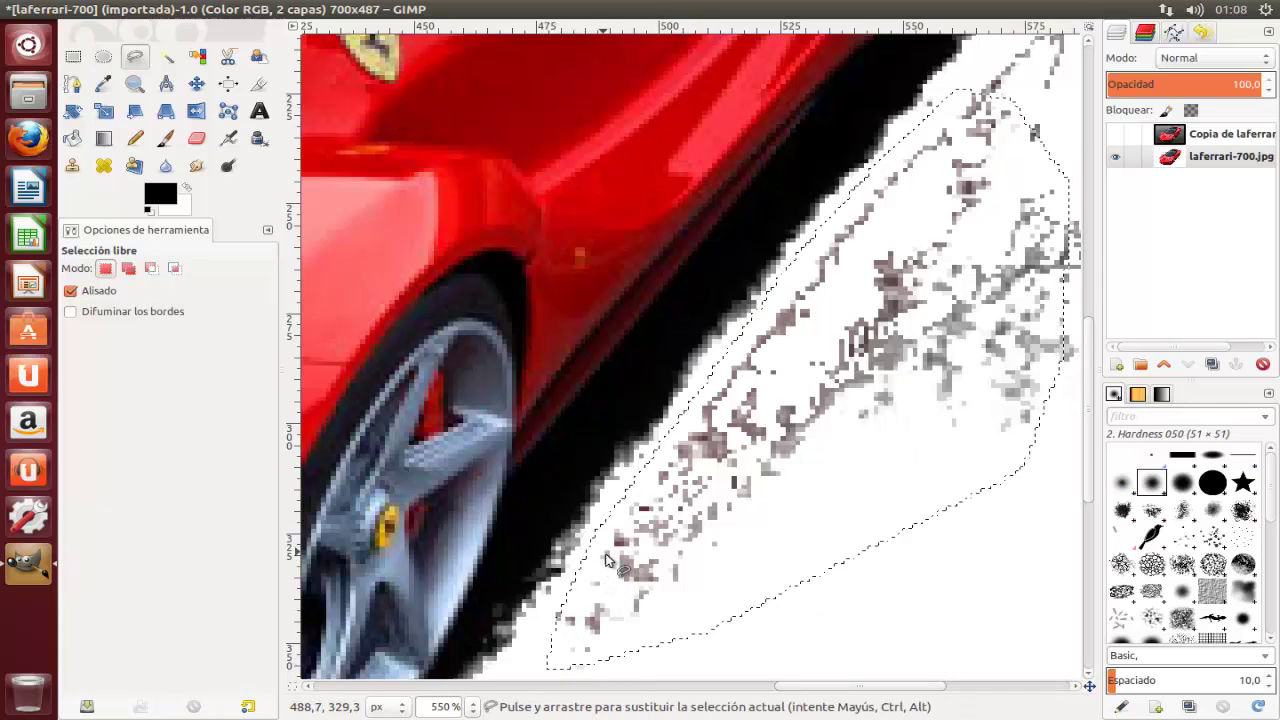
Delete the outlined specks and clear the selection with Select > None
key(Delete)
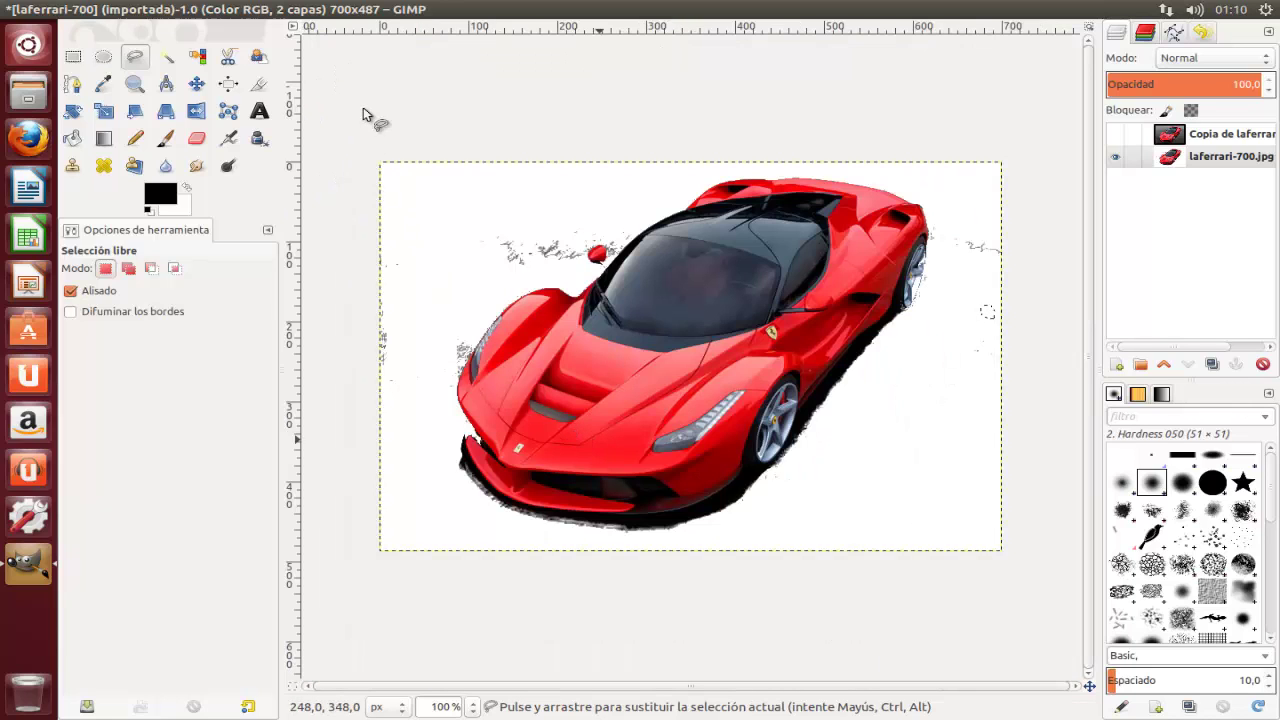
mouse_move(260, 10)
click(191, 11)
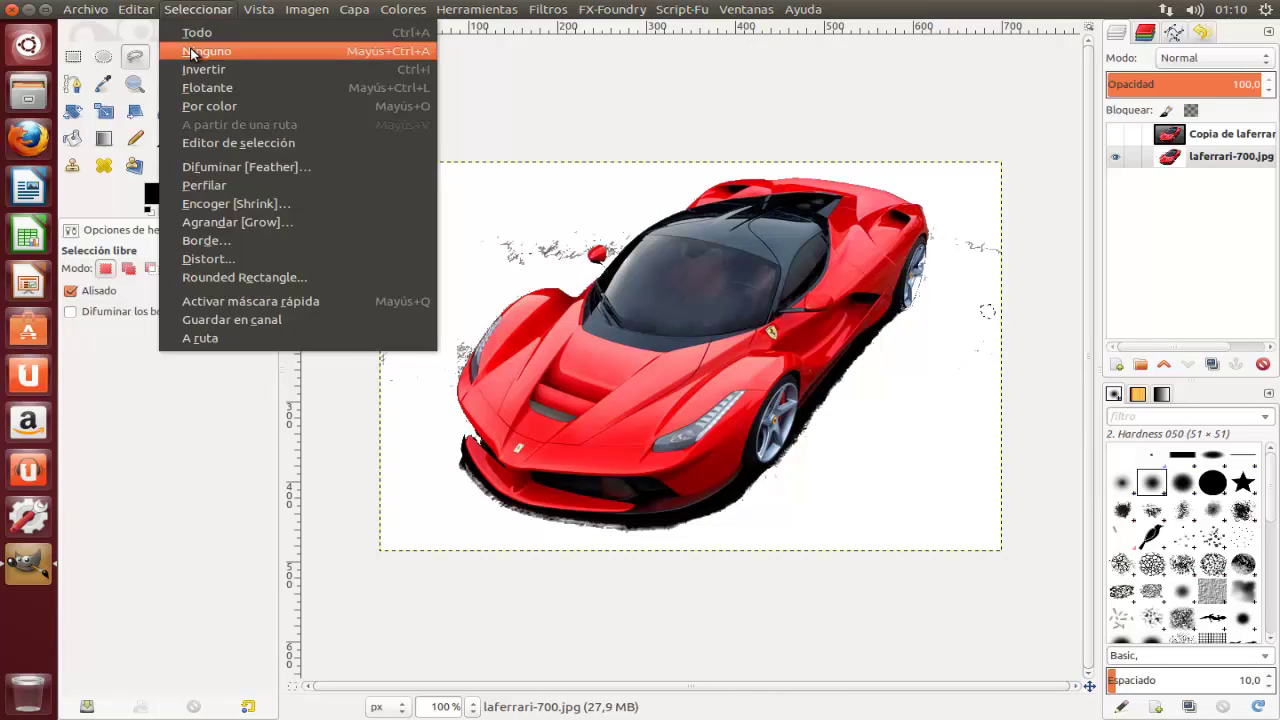
click(192, 52)
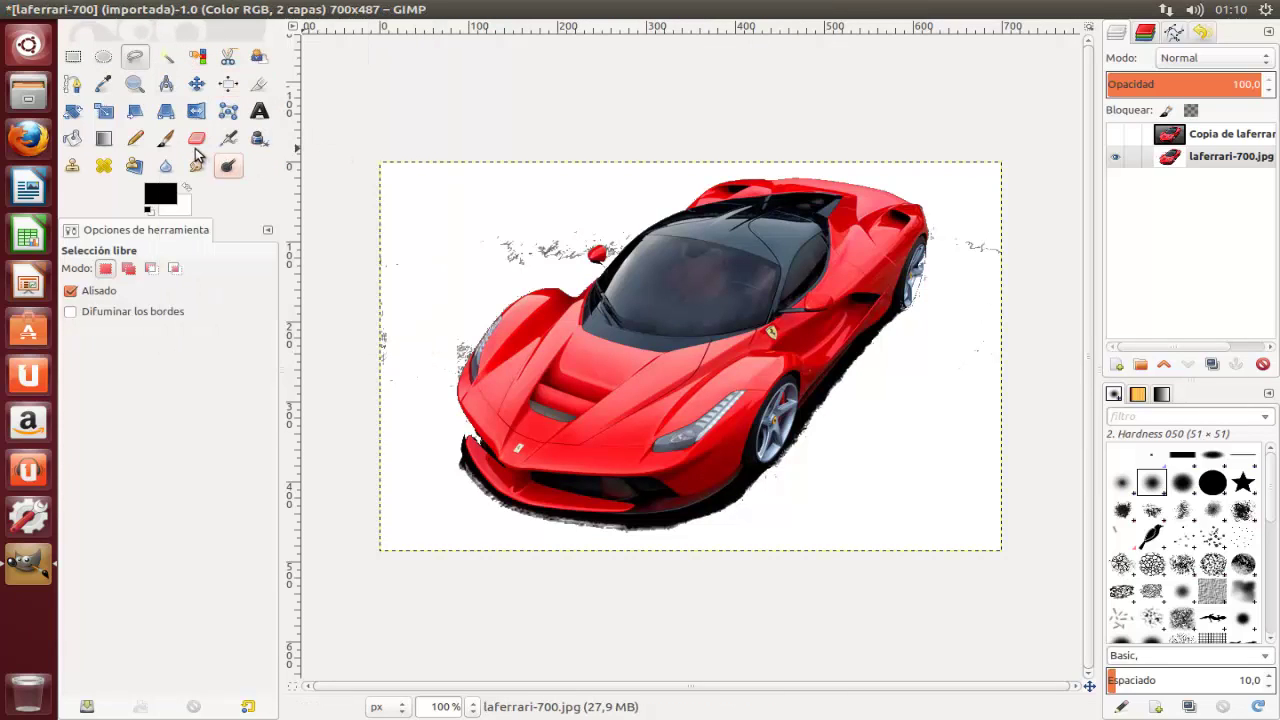
Erase the grey fringe pixels beside the mirror and along the car's front-left edge
click(196, 138)
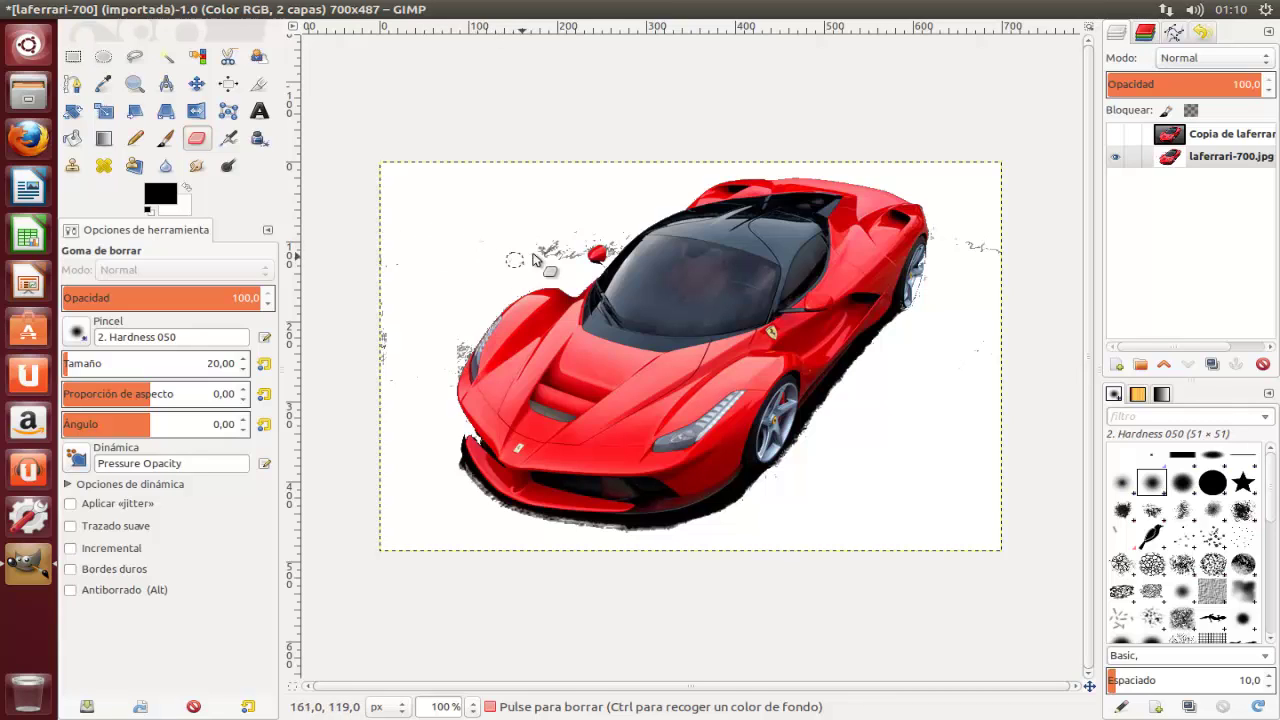
drag(533, 258, 506, 274)
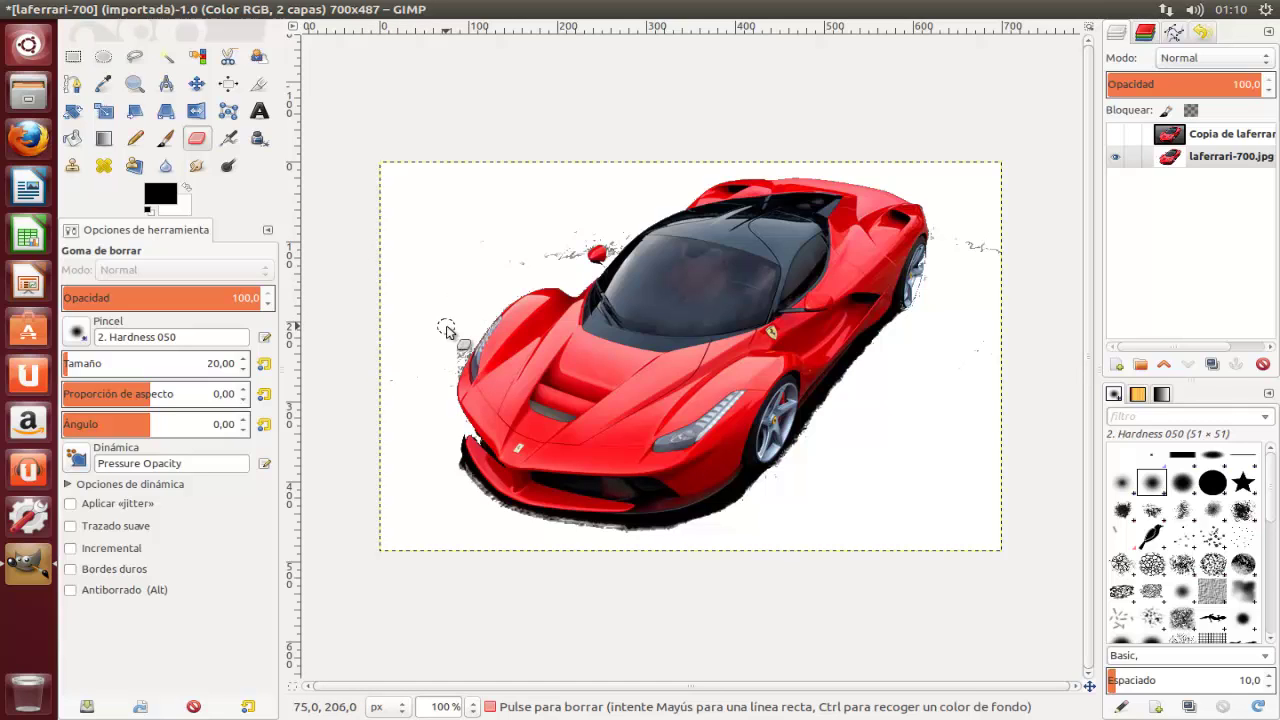
scroll(446, 337, up, 7)
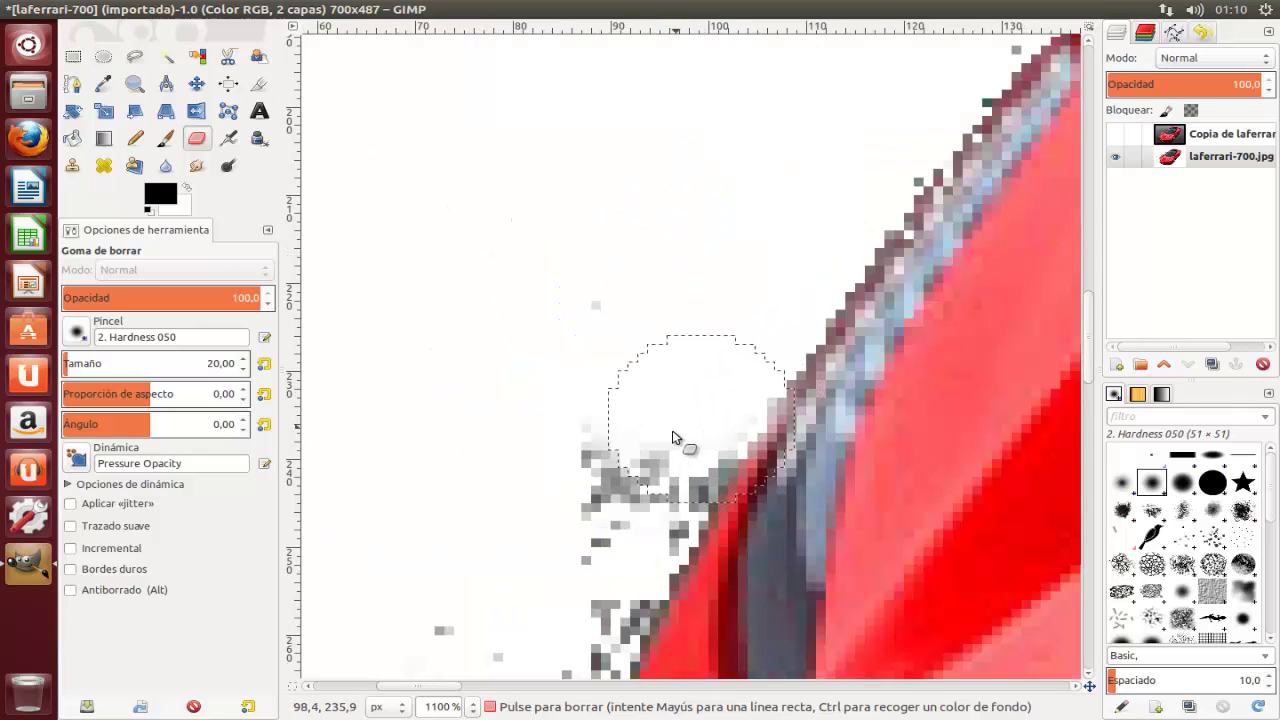
mouse_move(677, 437)
mouse_down()
mouse_move(614, 443)
mouse_move(587, 535)
mouse_move(571, 509)
mouse_move(389, 626)
mouse_move(557, 463)
mouse_move(595, 268)
mouse_up()
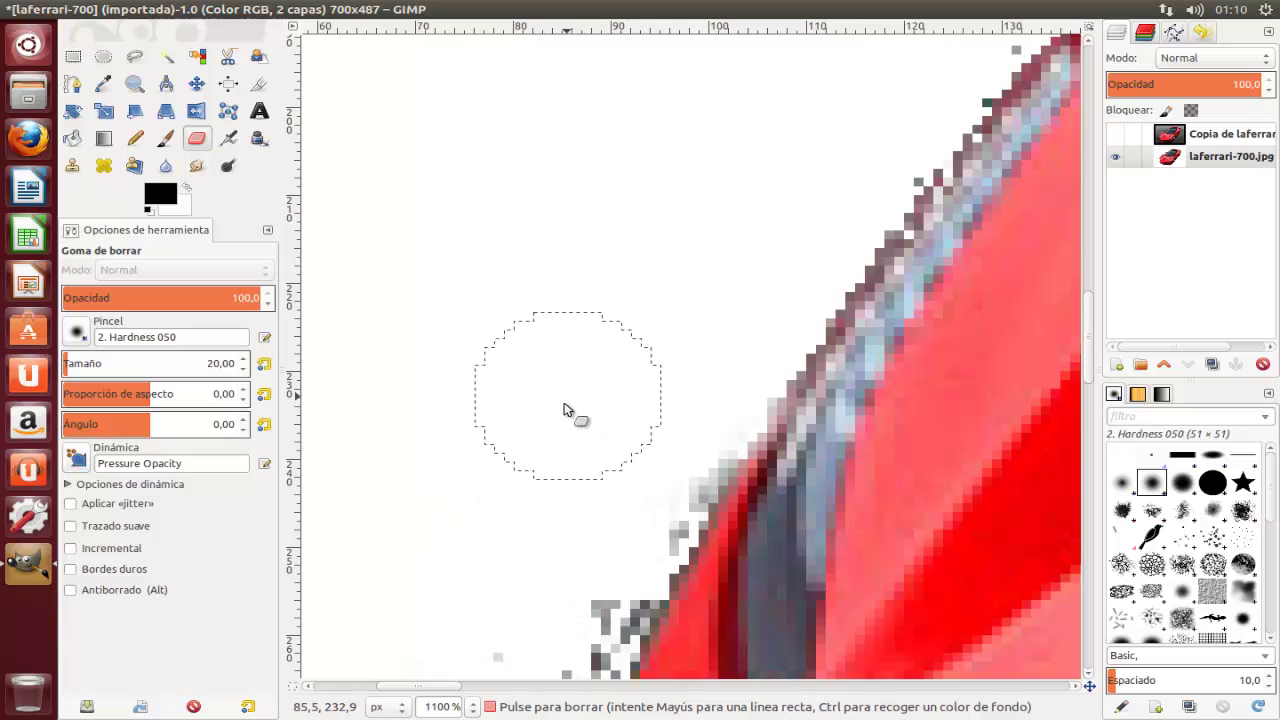
scroll(566, 418, down, 5)
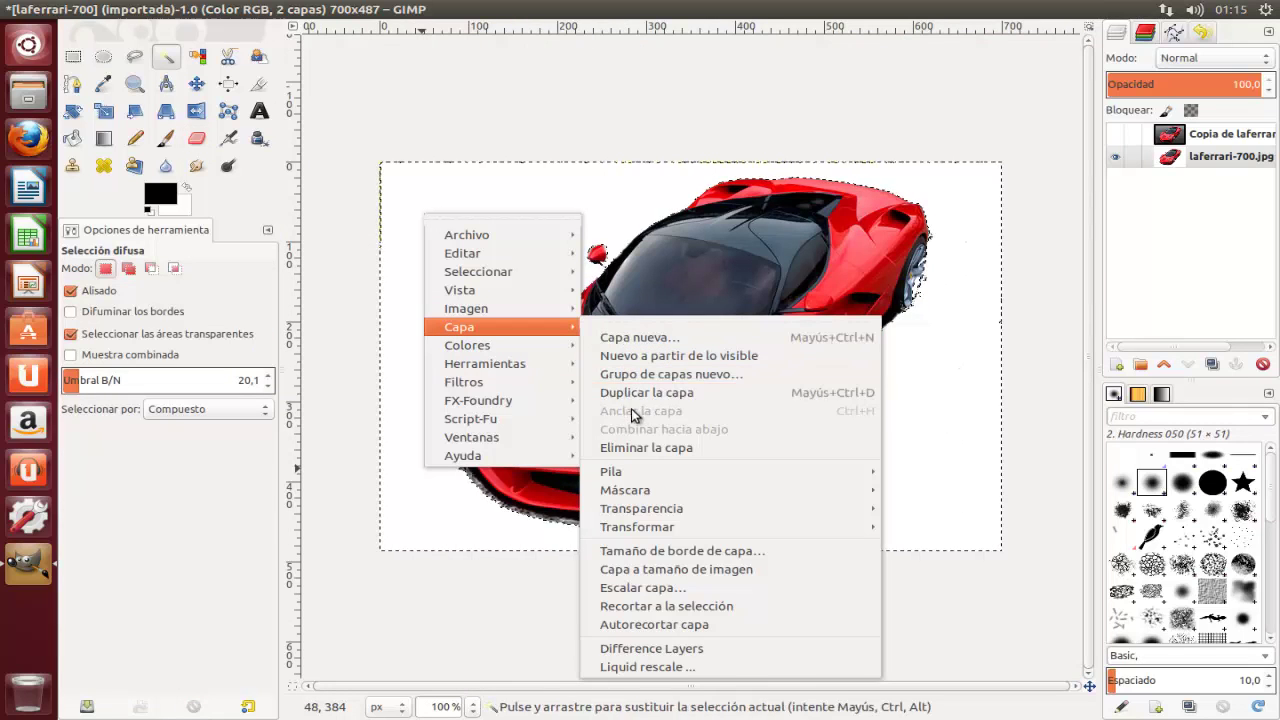
mouse_move(641, 508)
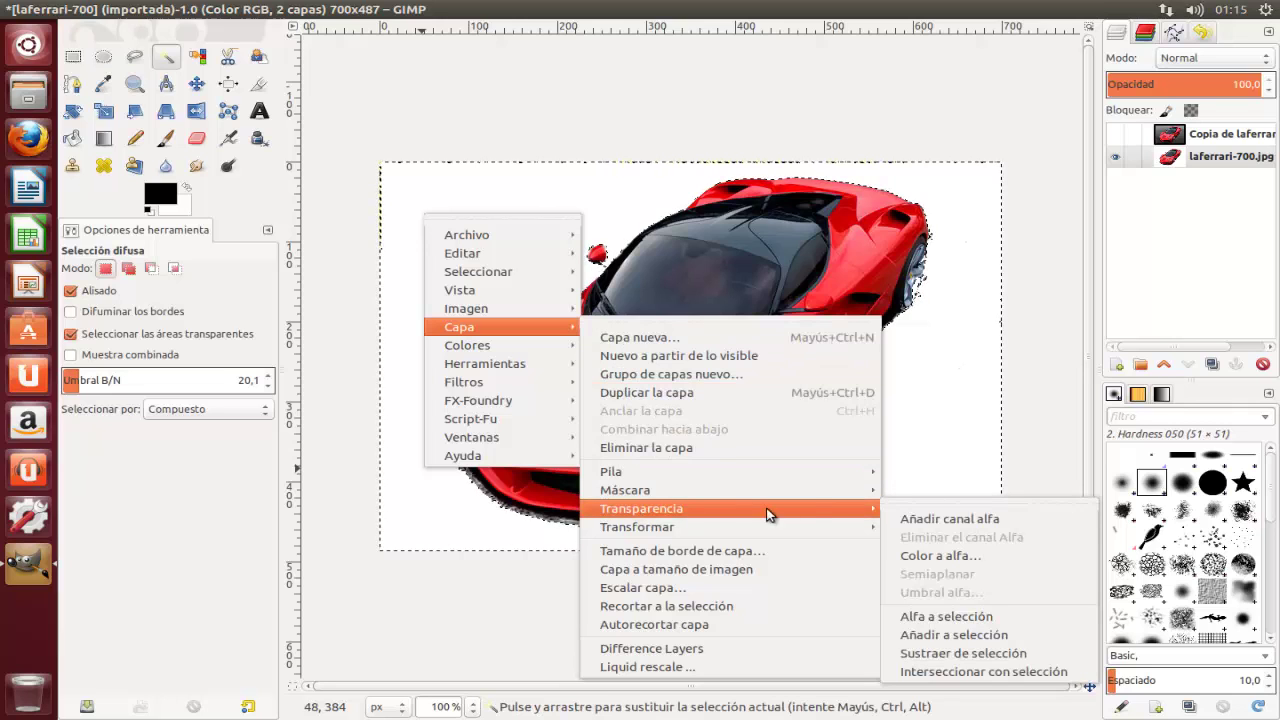
Turn the white background transparent with Color to Alpha
click(932, 556)
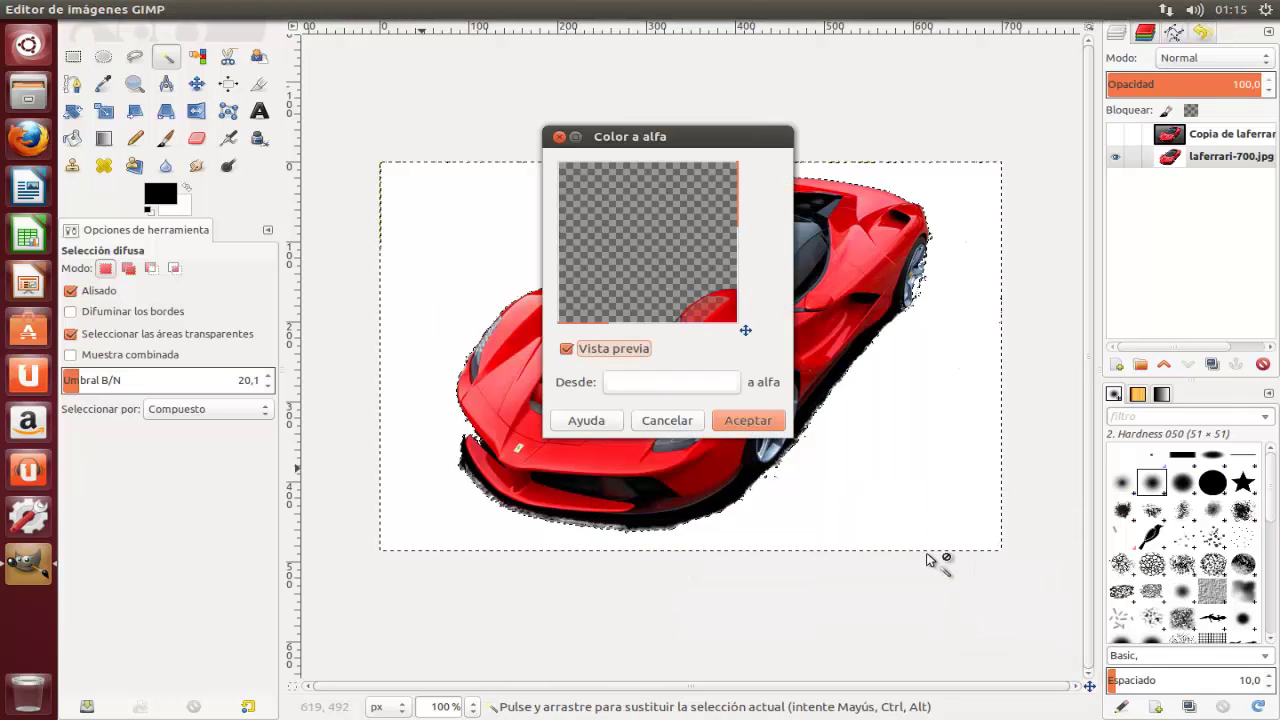
click(750, 422)
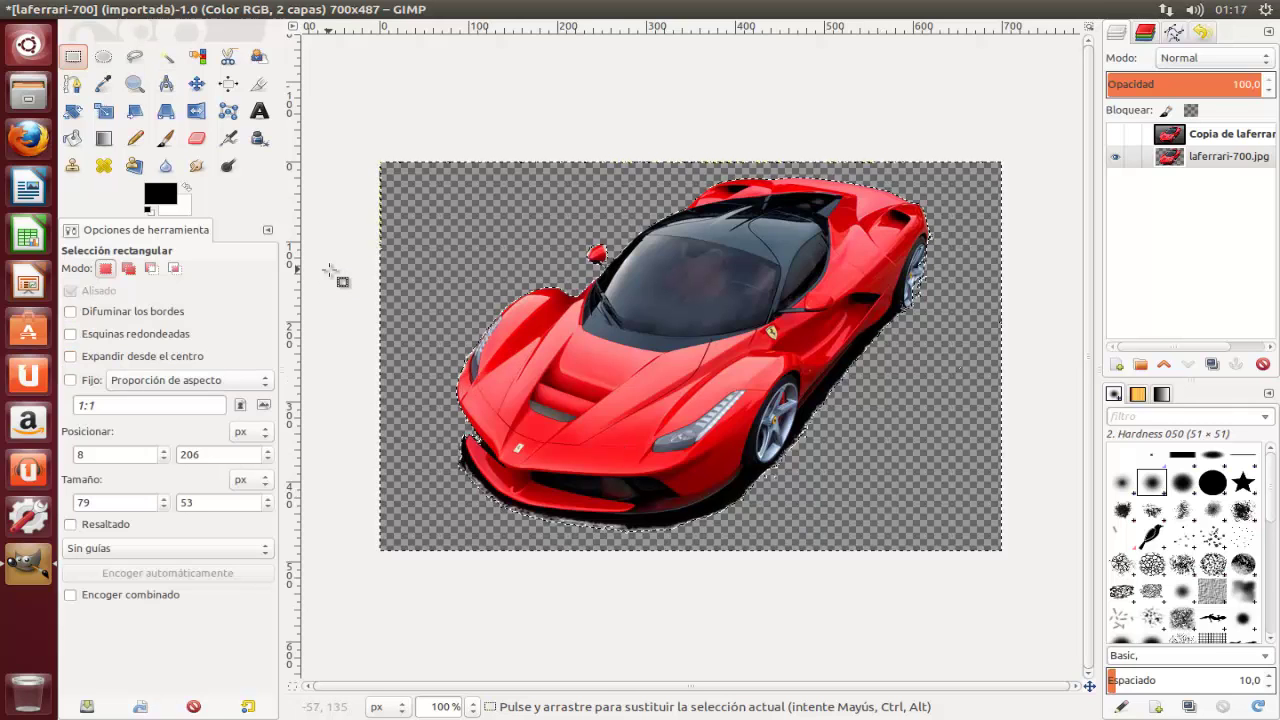
Drag M104_ngc4594_sombrero_galaxy_hi-res.jpg from the Imágenes folder onto the GIMP canvas as a layer
right_click(27, 93)
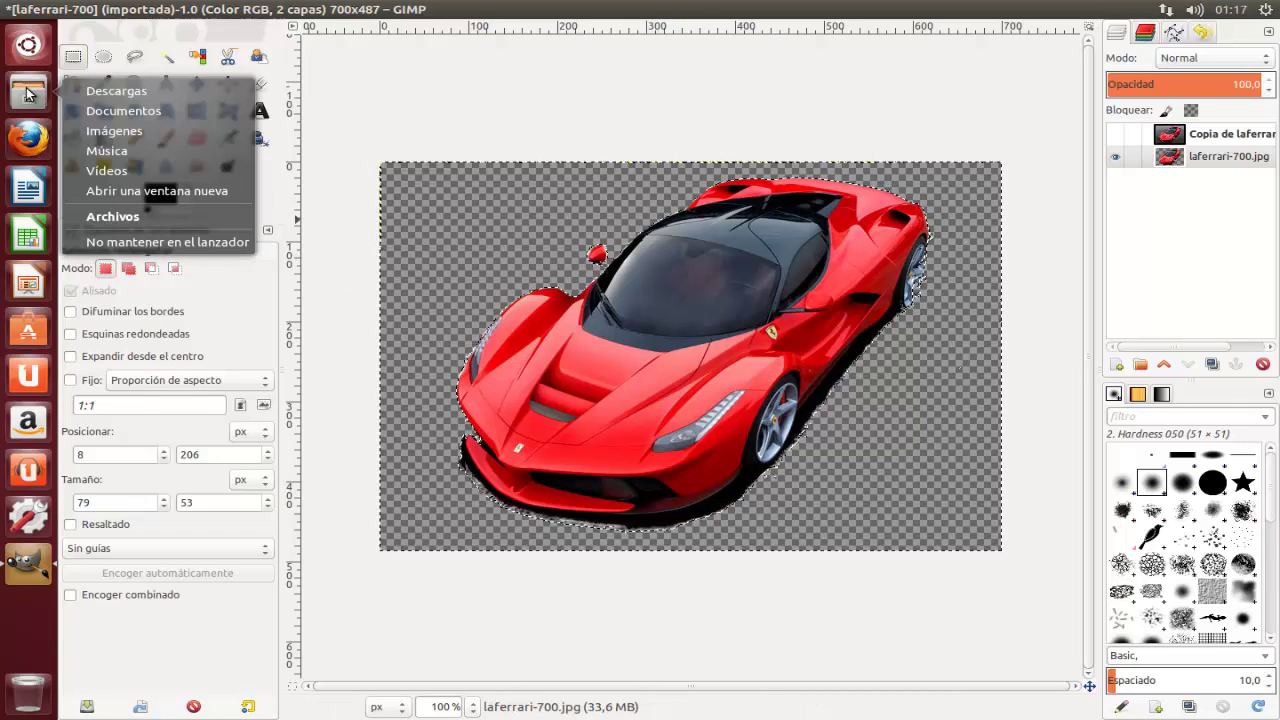
click(111, 130)
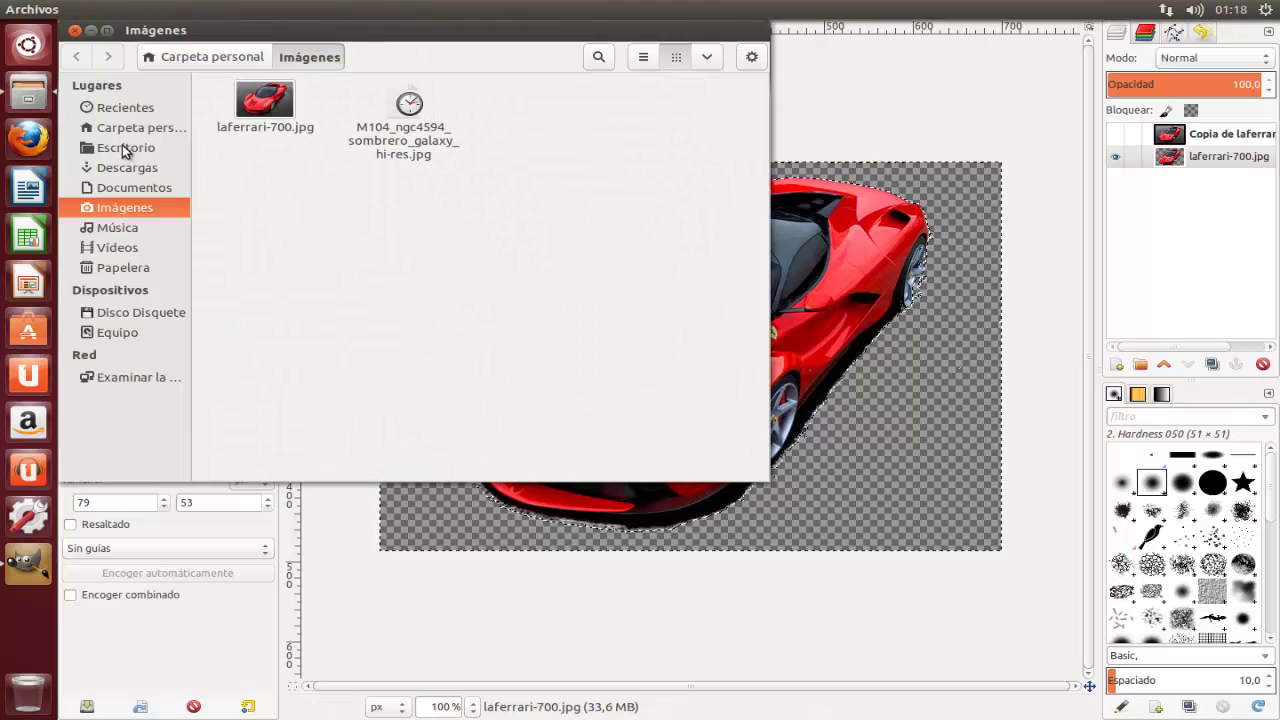
drag(393, 107, 934, 370)
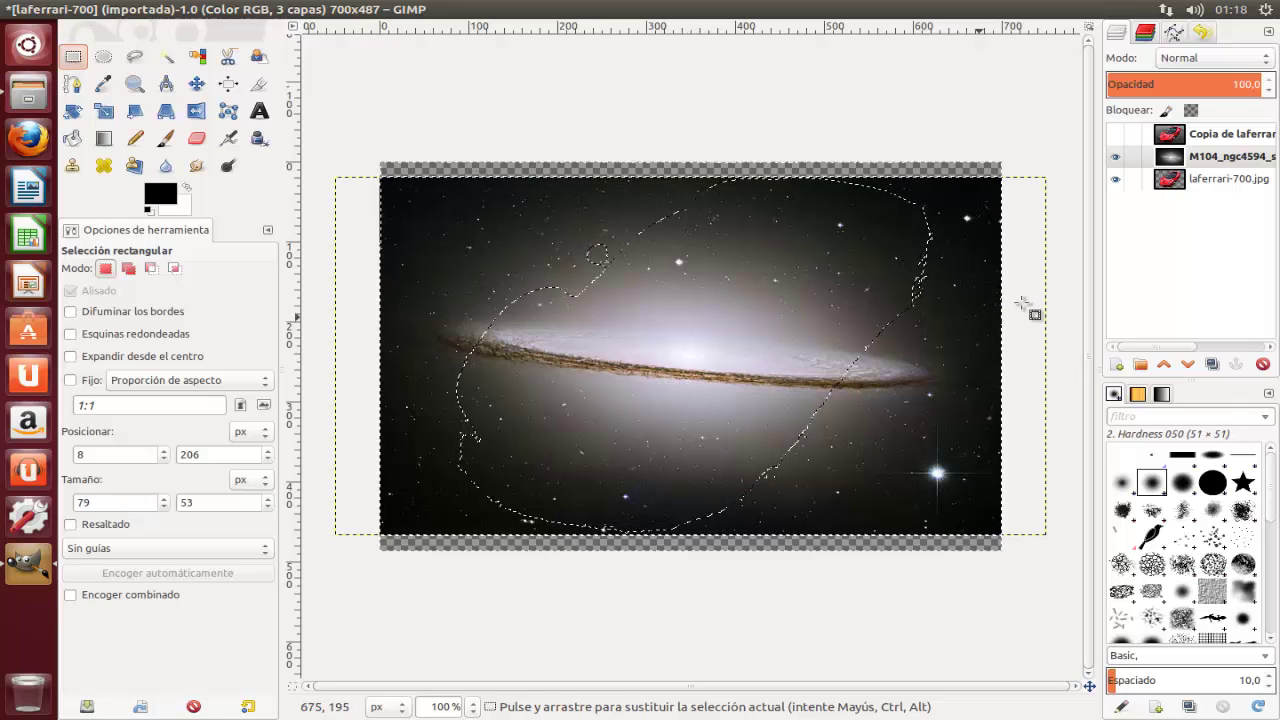
Lower the M104 galaxy layer below the car layer and pick the Move tool
click(1188, 366)
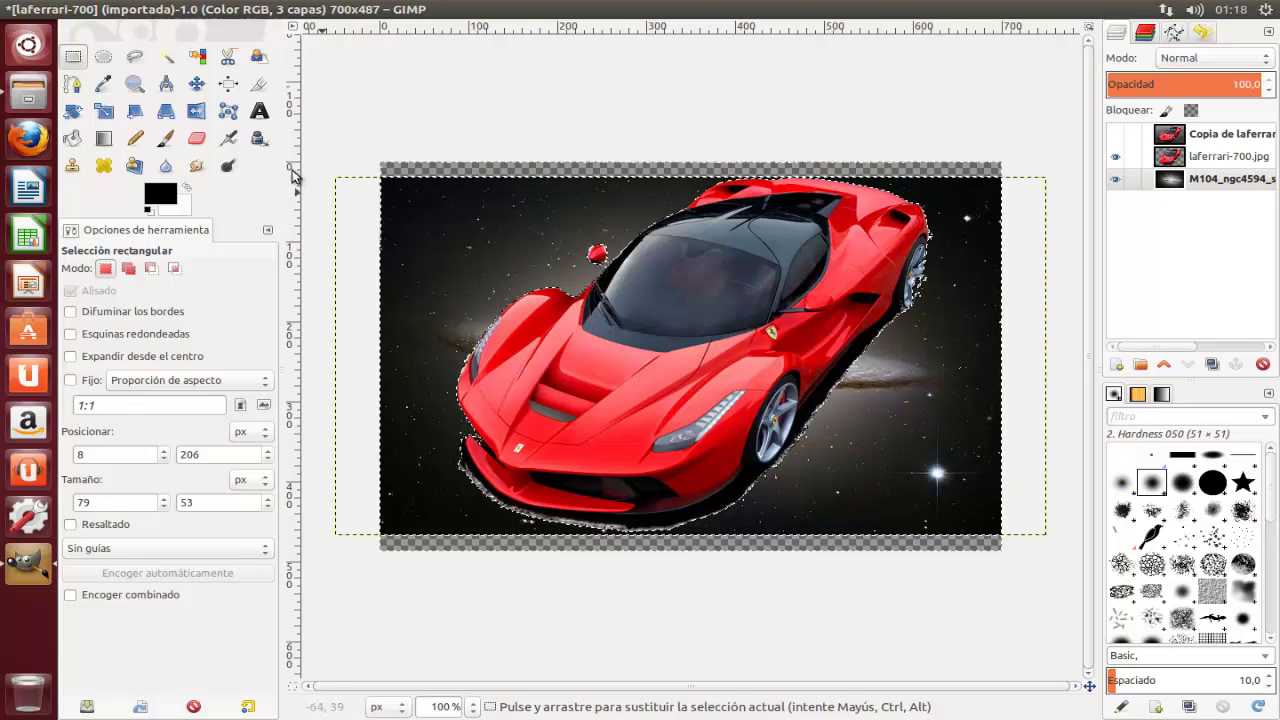
click(202, 88)
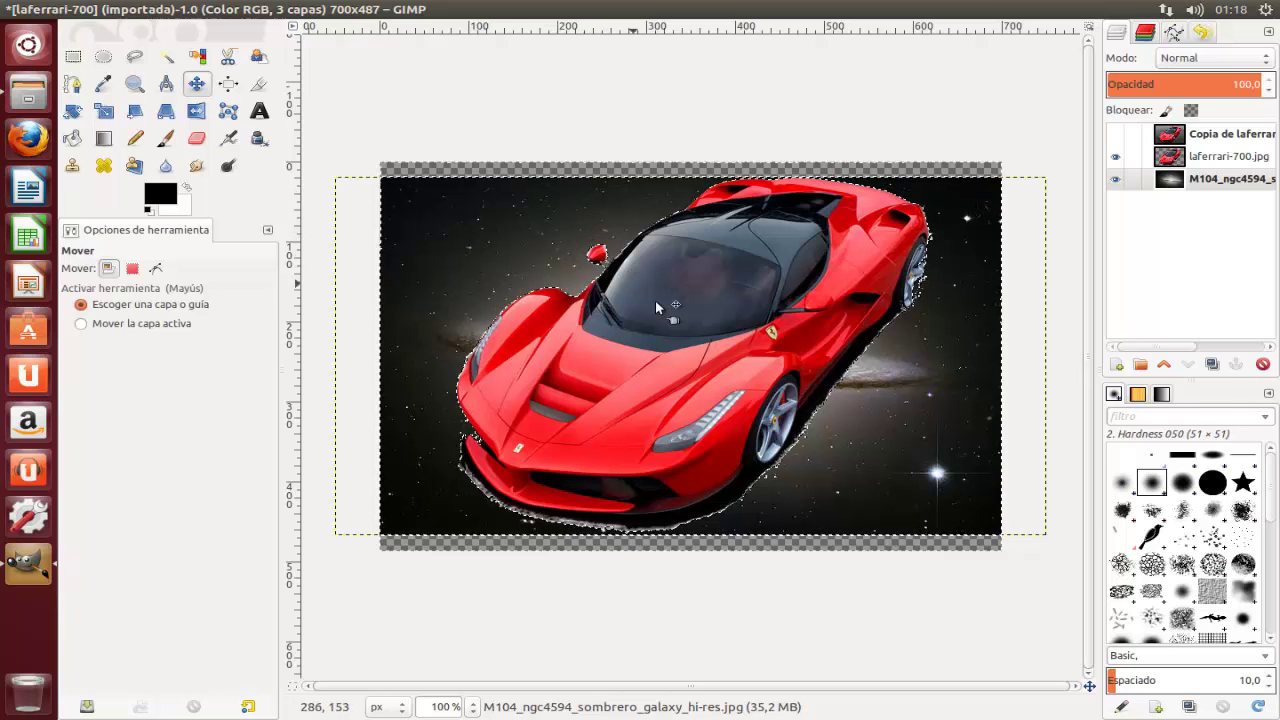
Scale the galaxy layer up to about 859×481 to fill the canvas, then select none
right_click(838, 502)
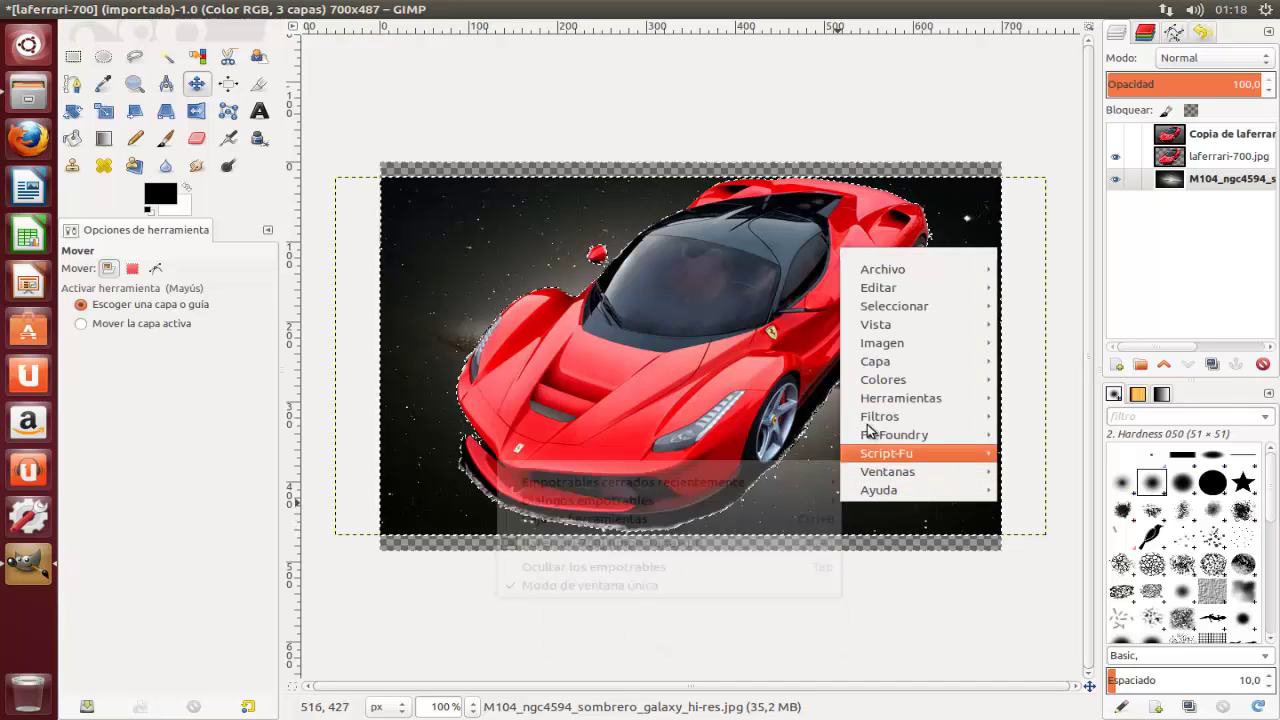
mouse_move(876, 361)
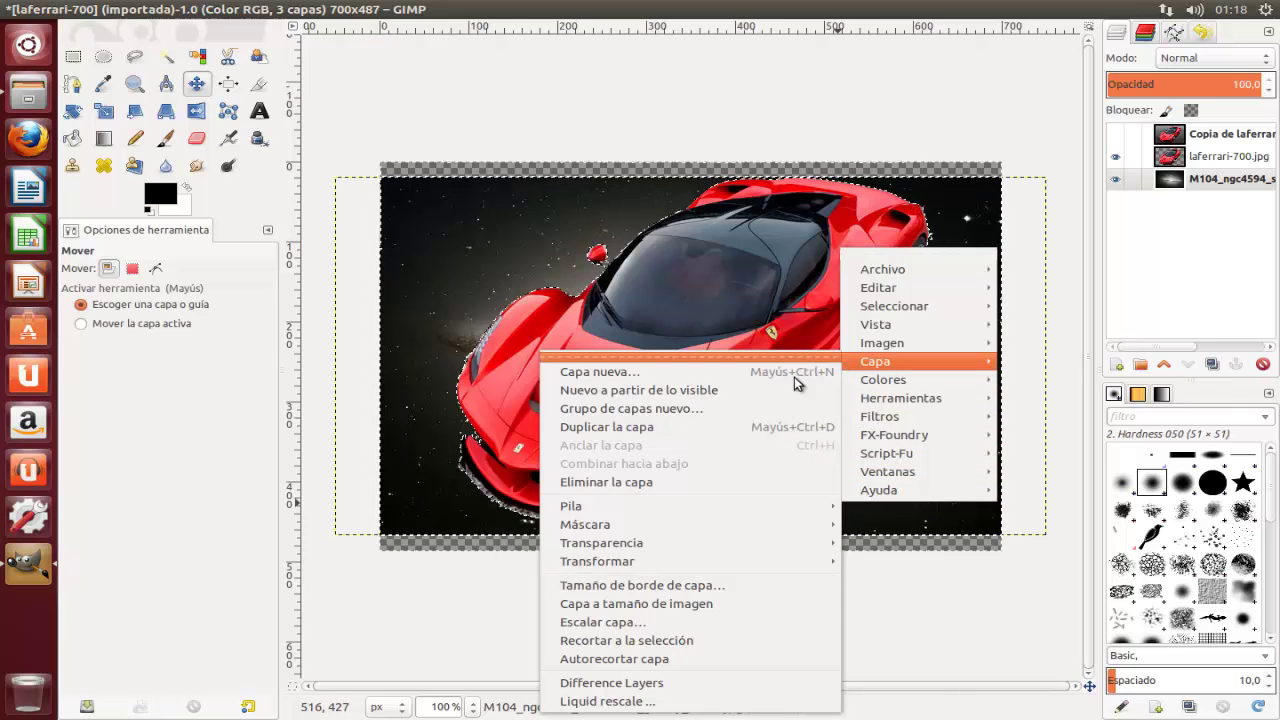
click(800, 623)
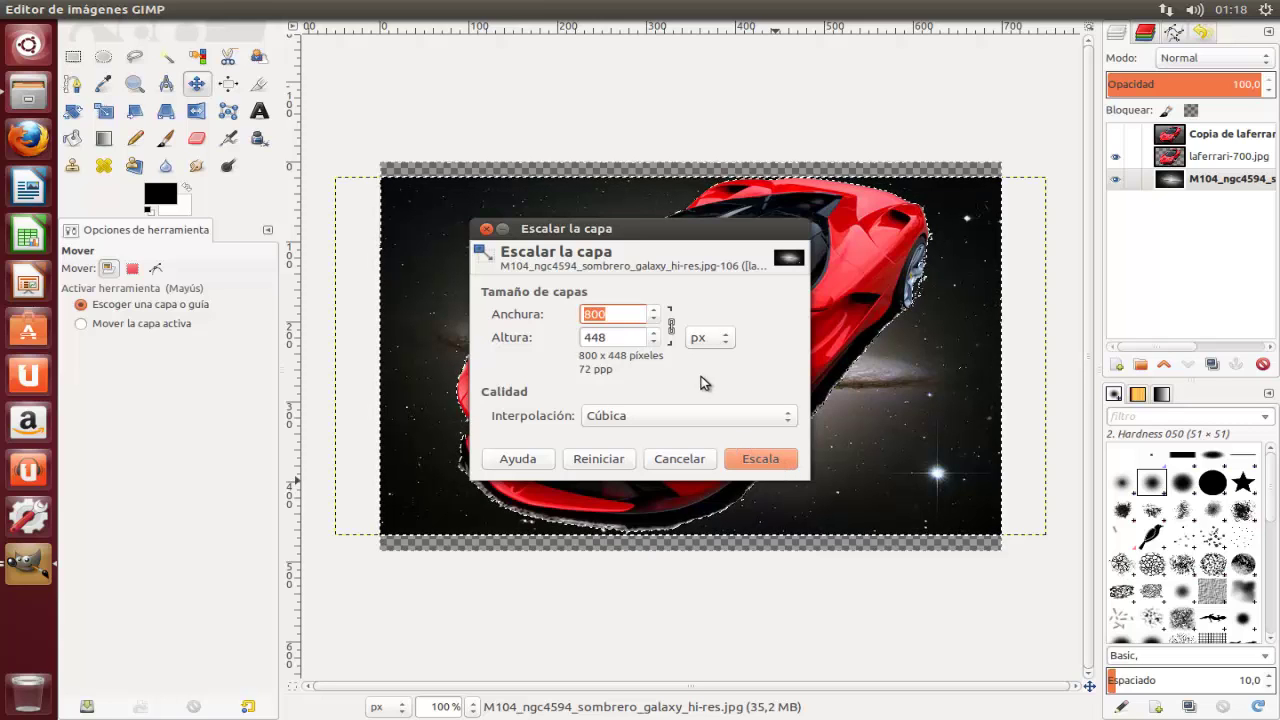
click(655, 331)
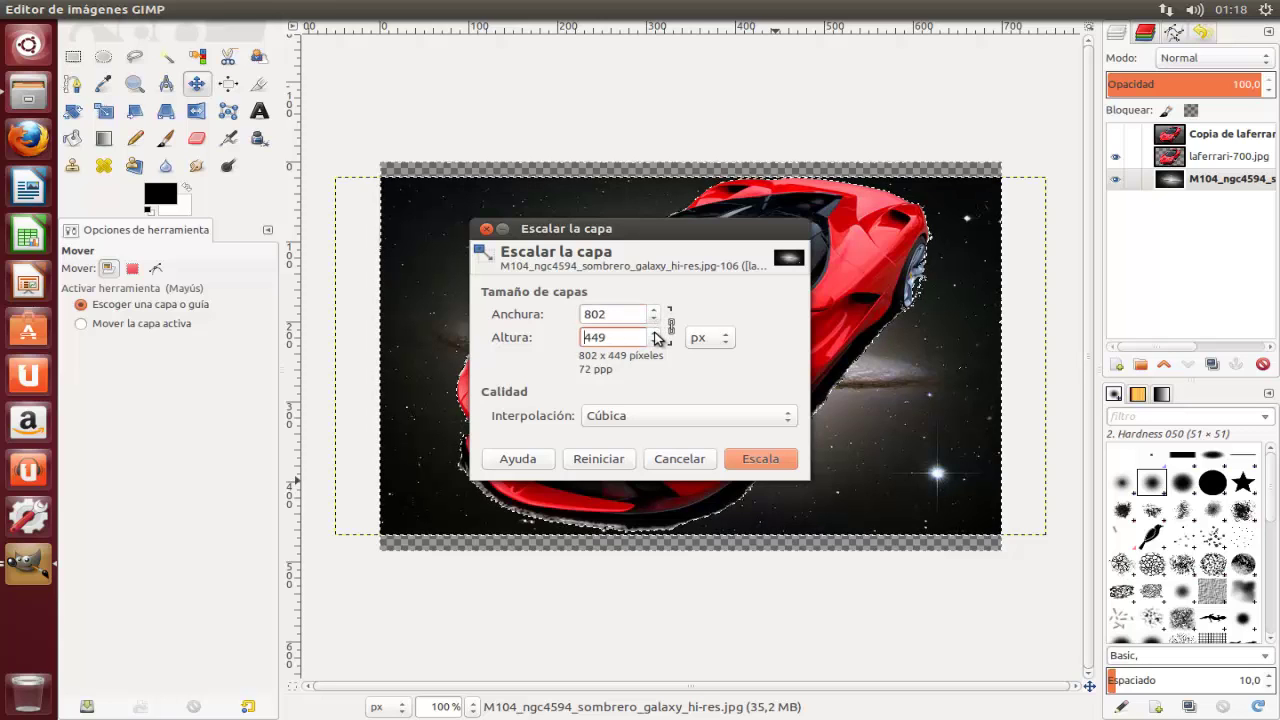
click(655, 332)
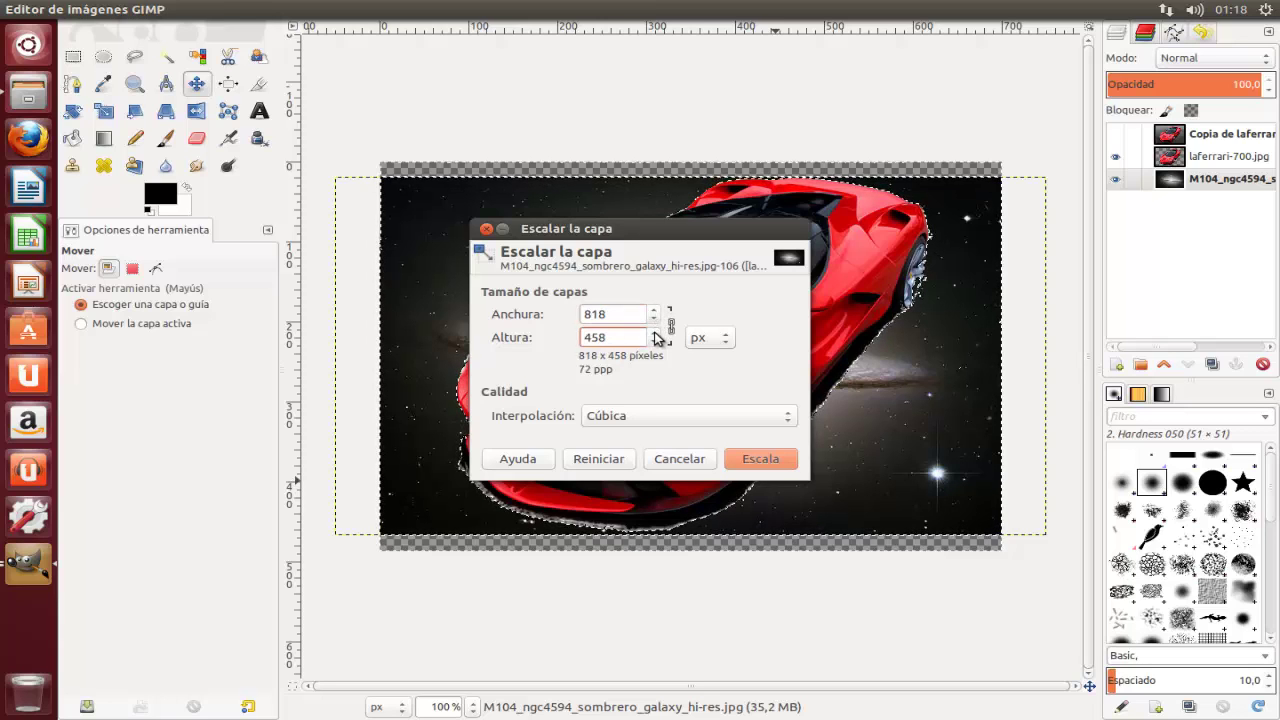
click(655, 332)
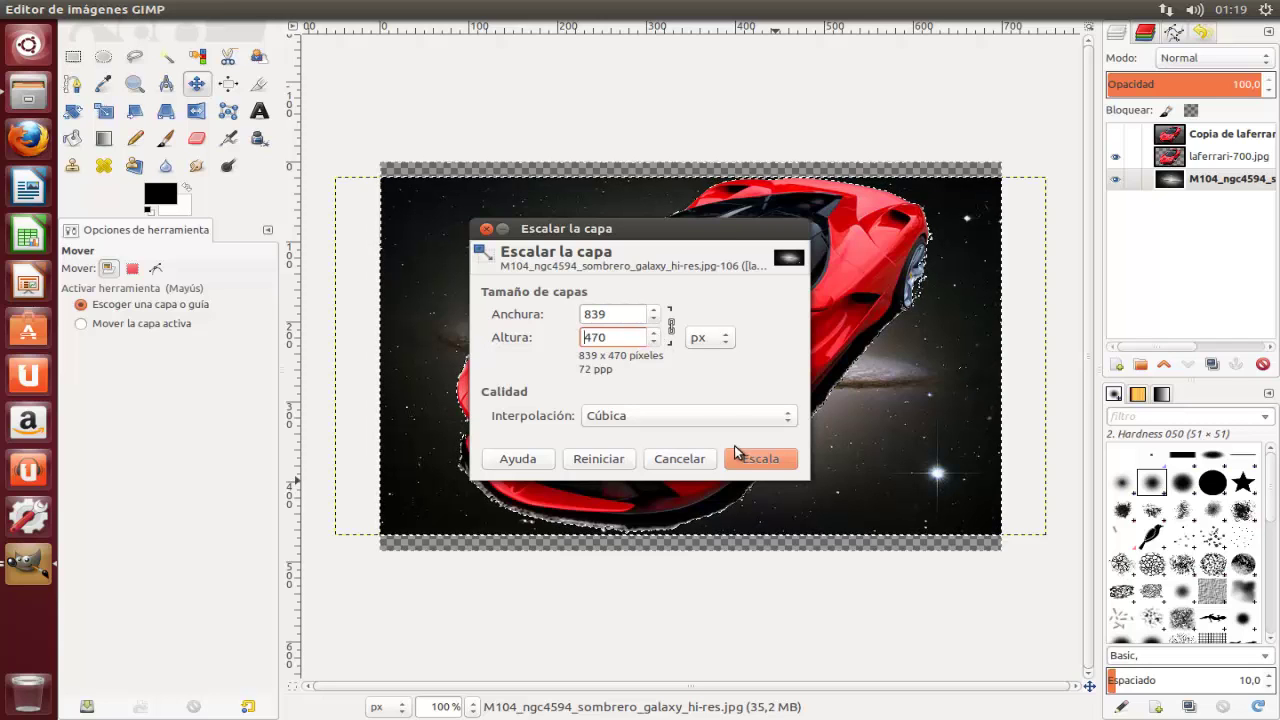
click(774, 457)
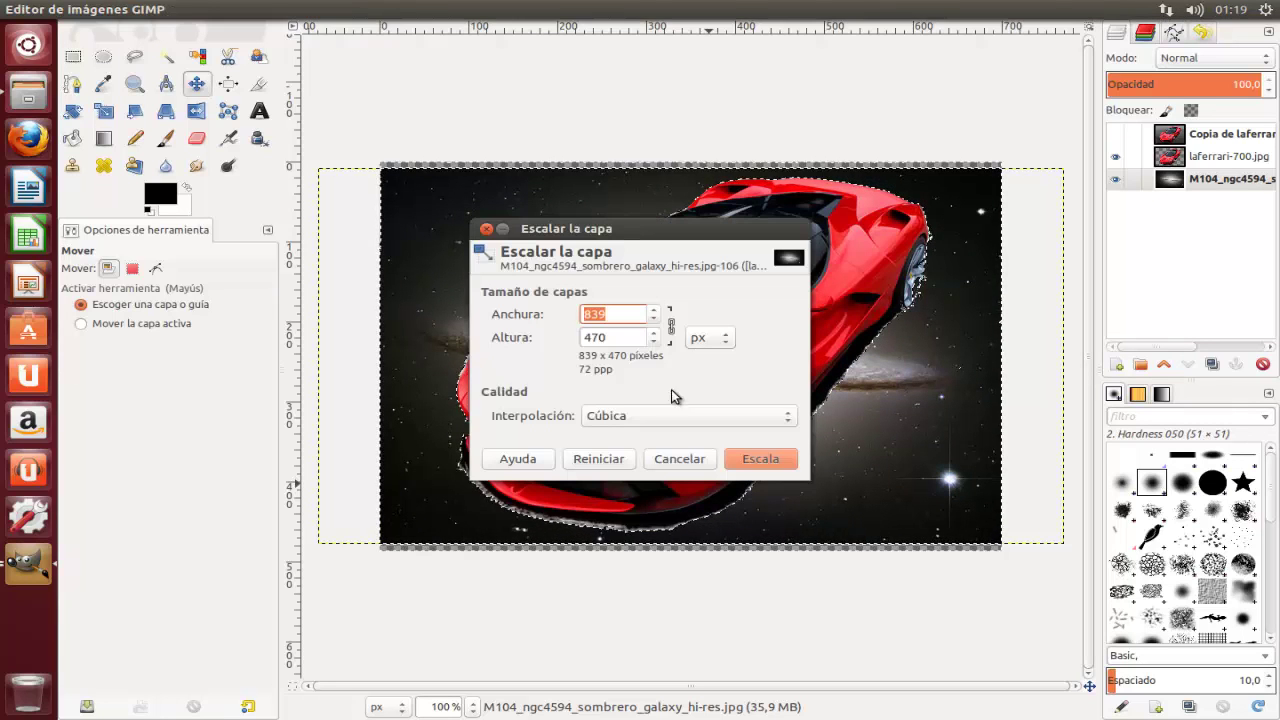
click(655, 310)
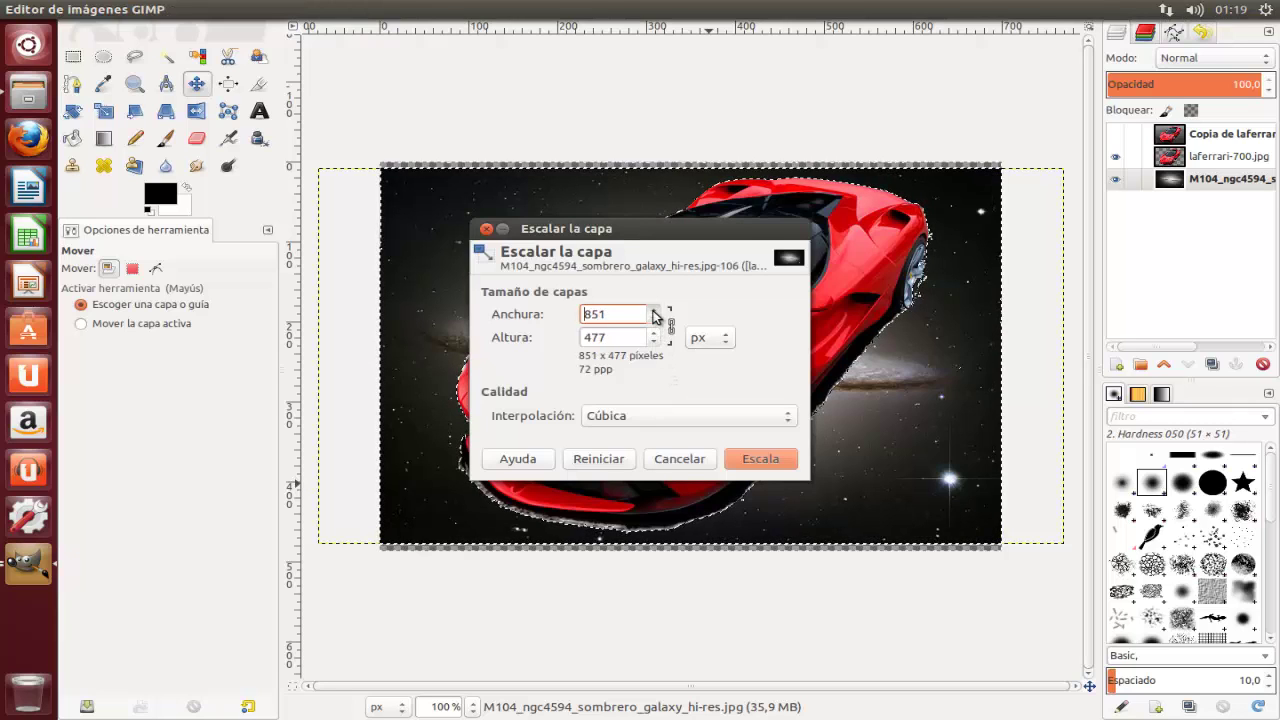
click(655, 311)
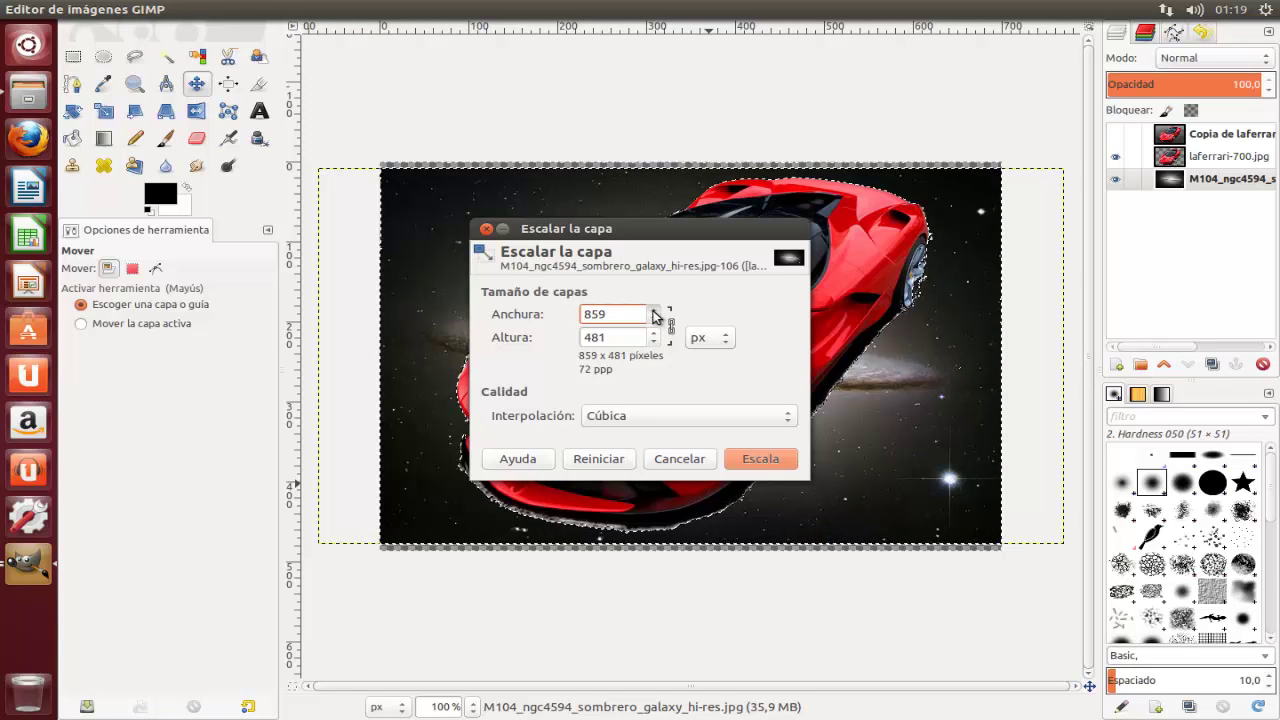
click(760, 459)
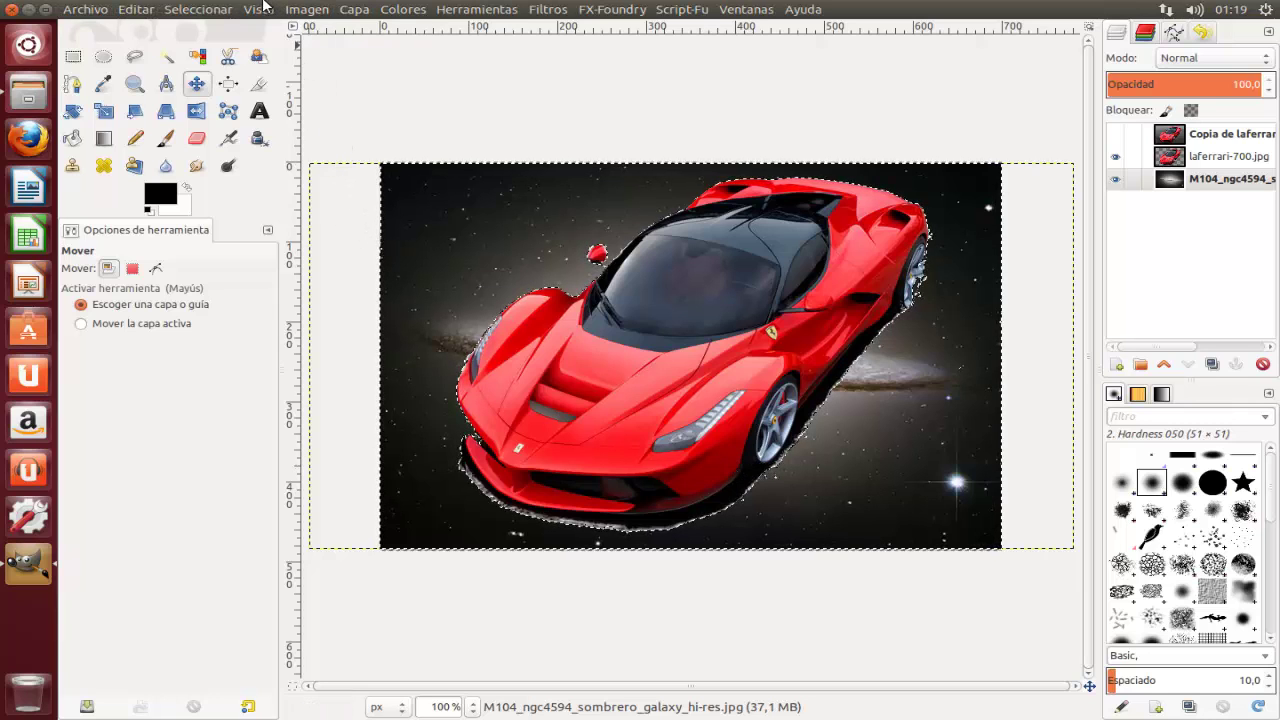
click(214, 10)
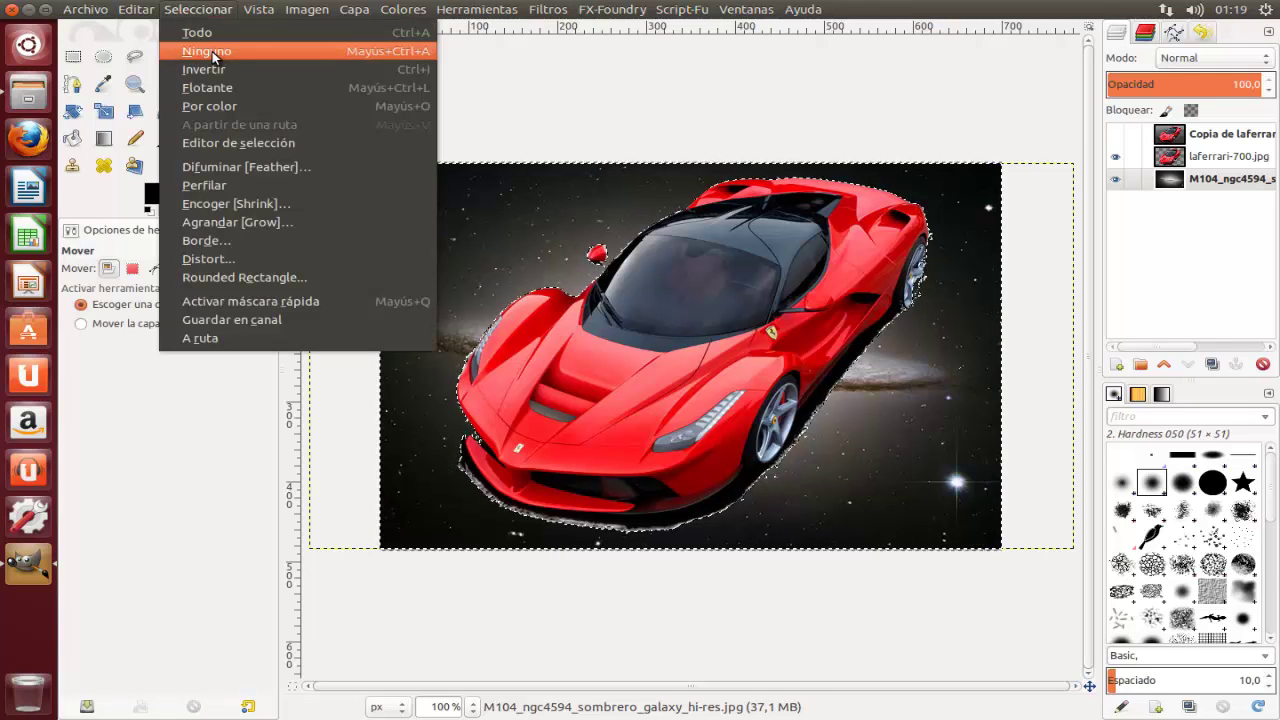
click(207, 50)
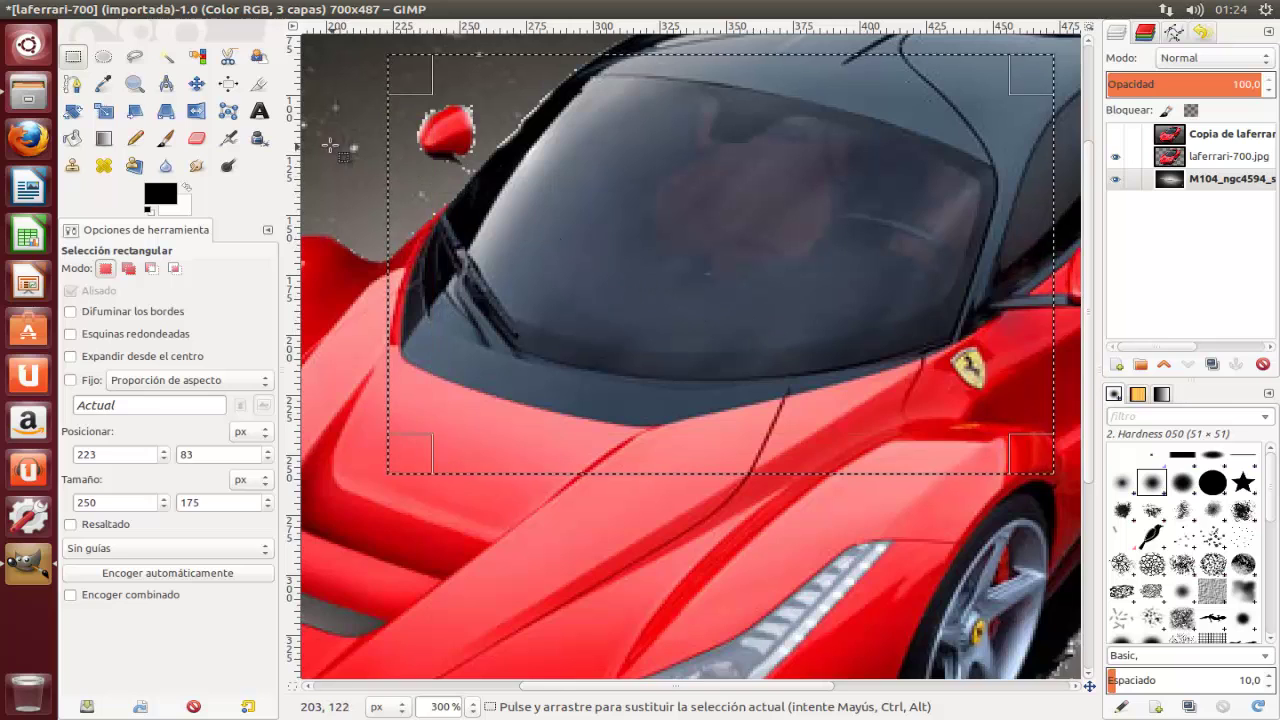
With Free Select, trace the windshield's left edge, top edge and upper-right corner
click(137, 58)
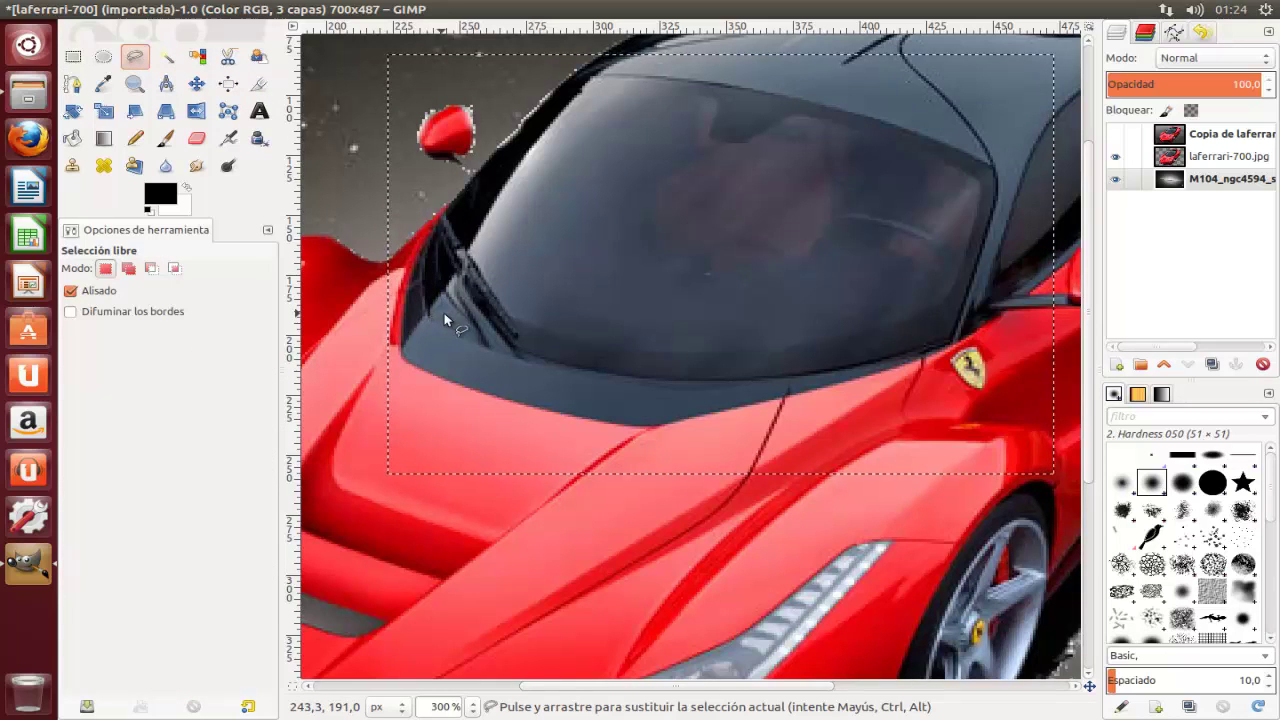
click(533, 349)
click(519, 324)
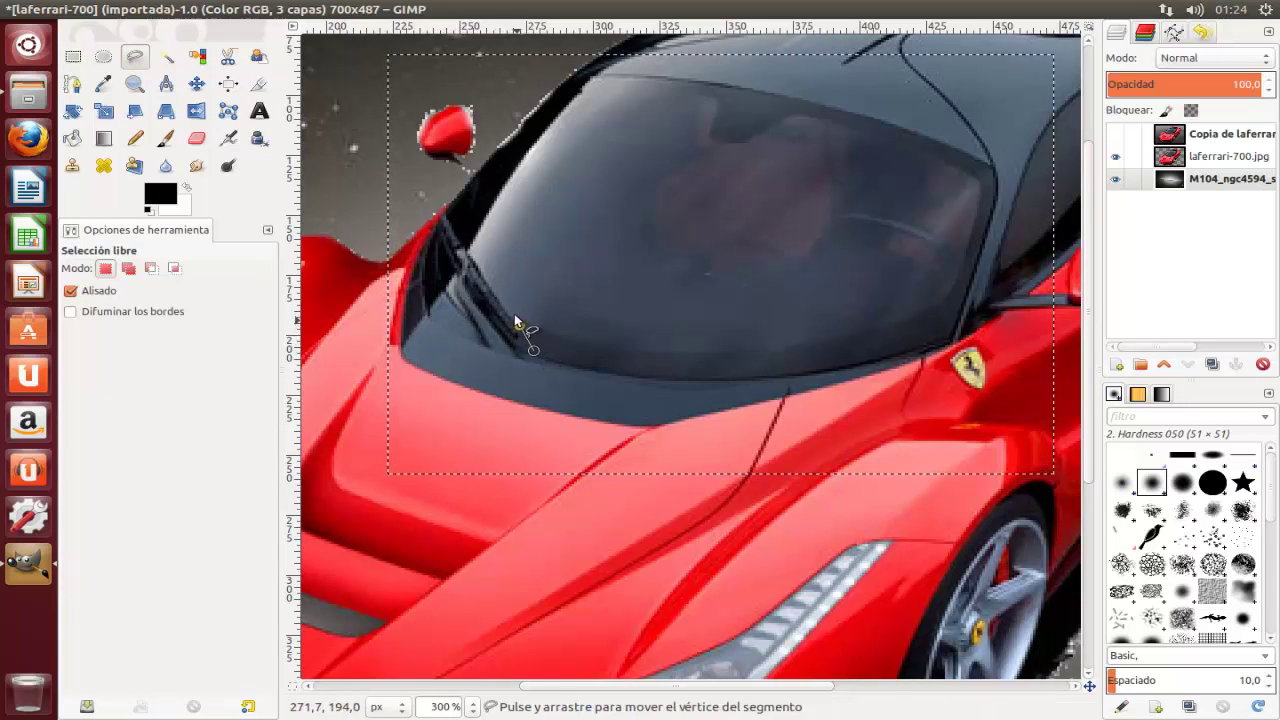
click(489, 280)
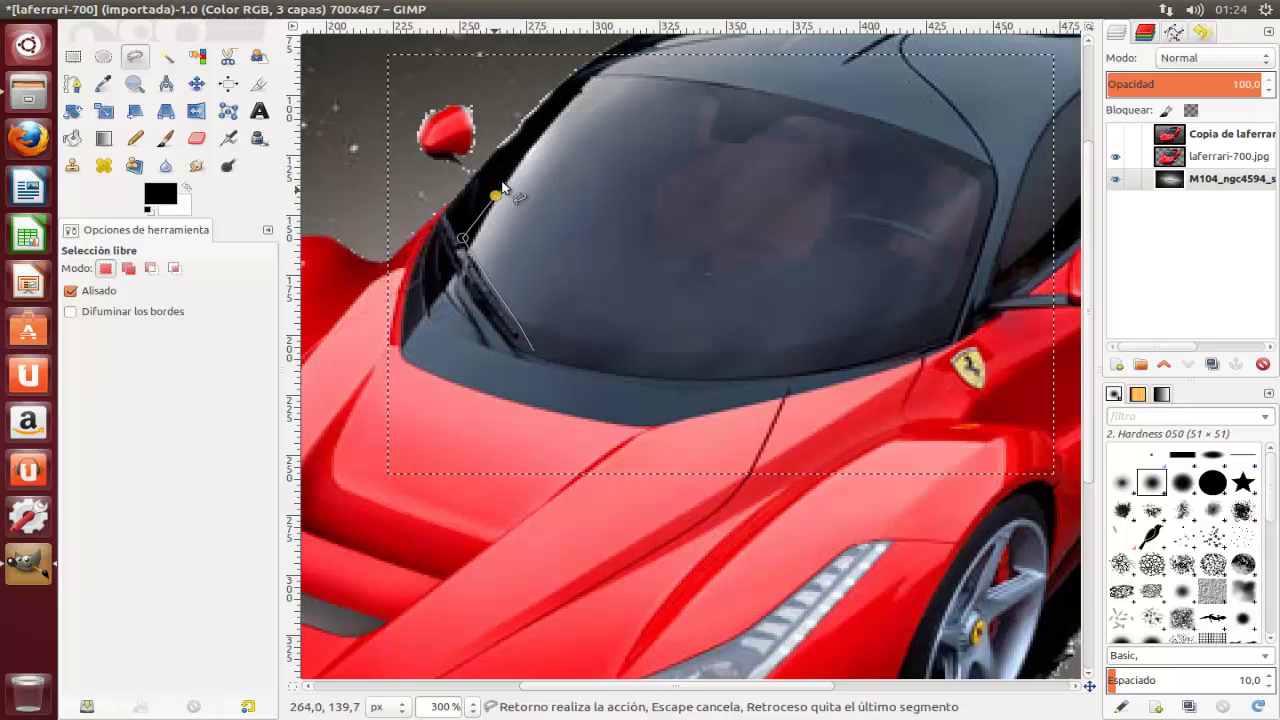
click(534, 147)
click(556, 118)
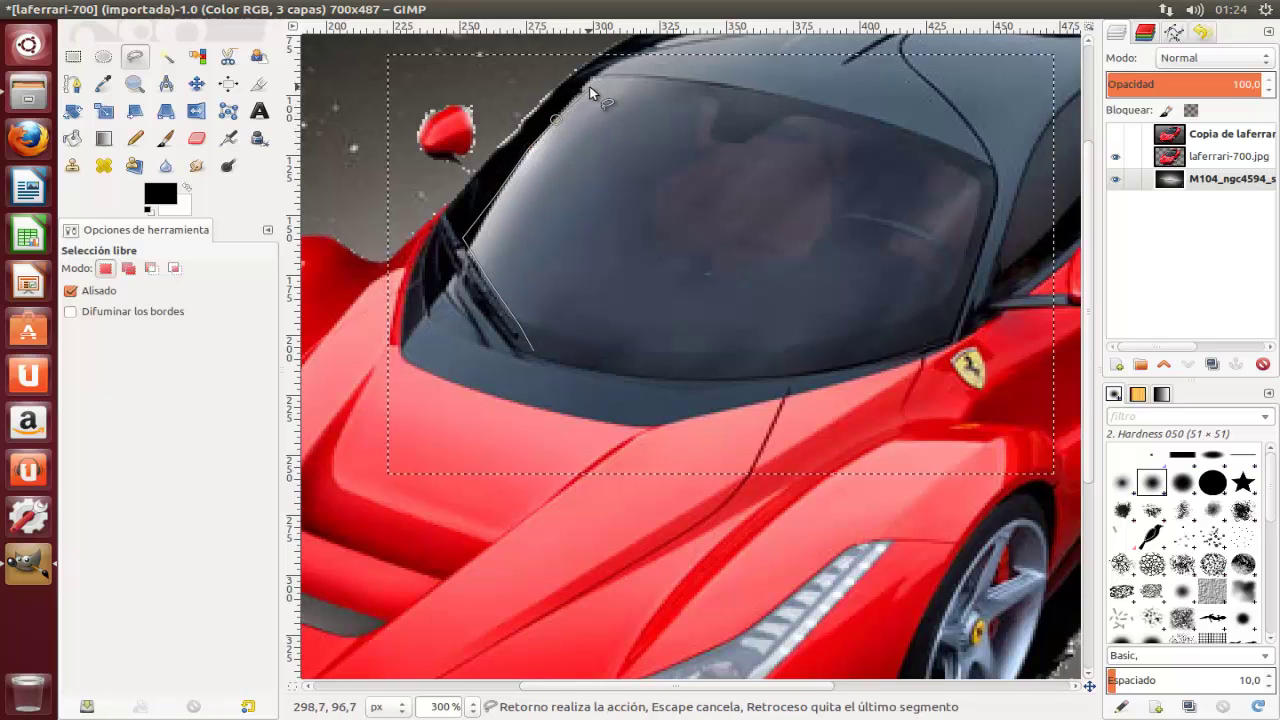
click(589, 87)
click(601, 74)
click(673, 75)
click(727, 84)
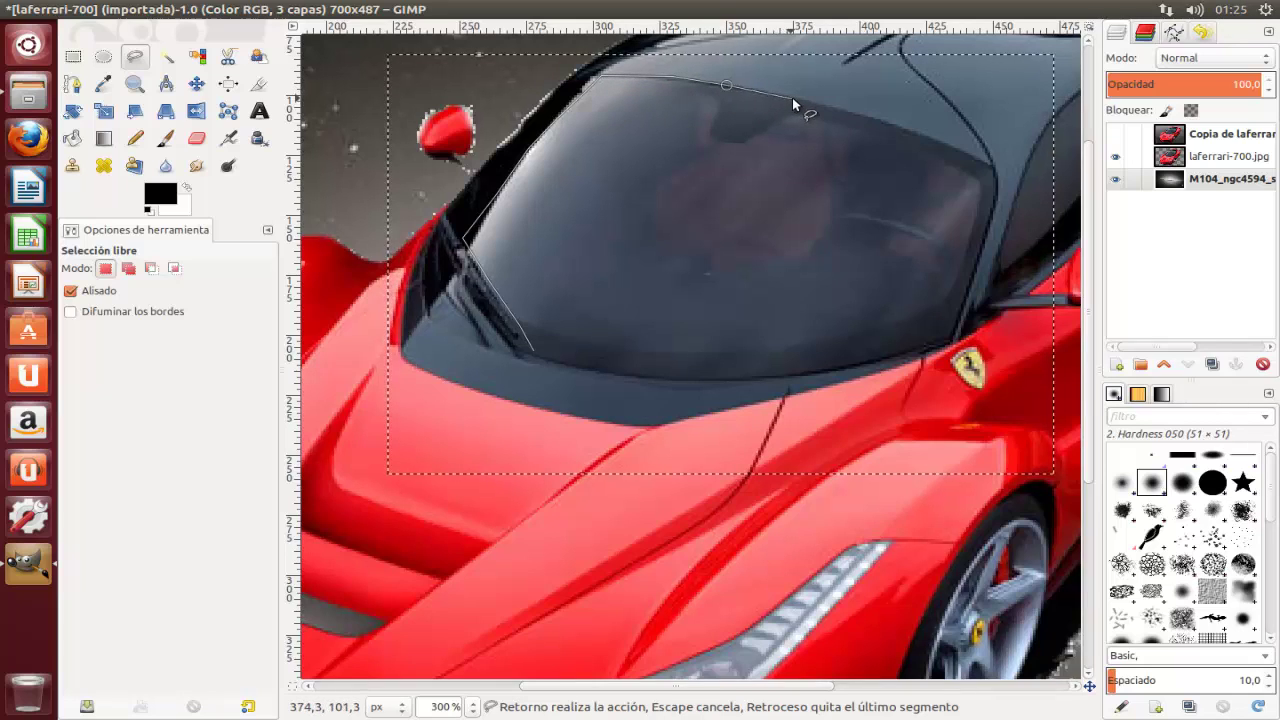
click(791, 98)
click(858, 115)
click(922, 136)
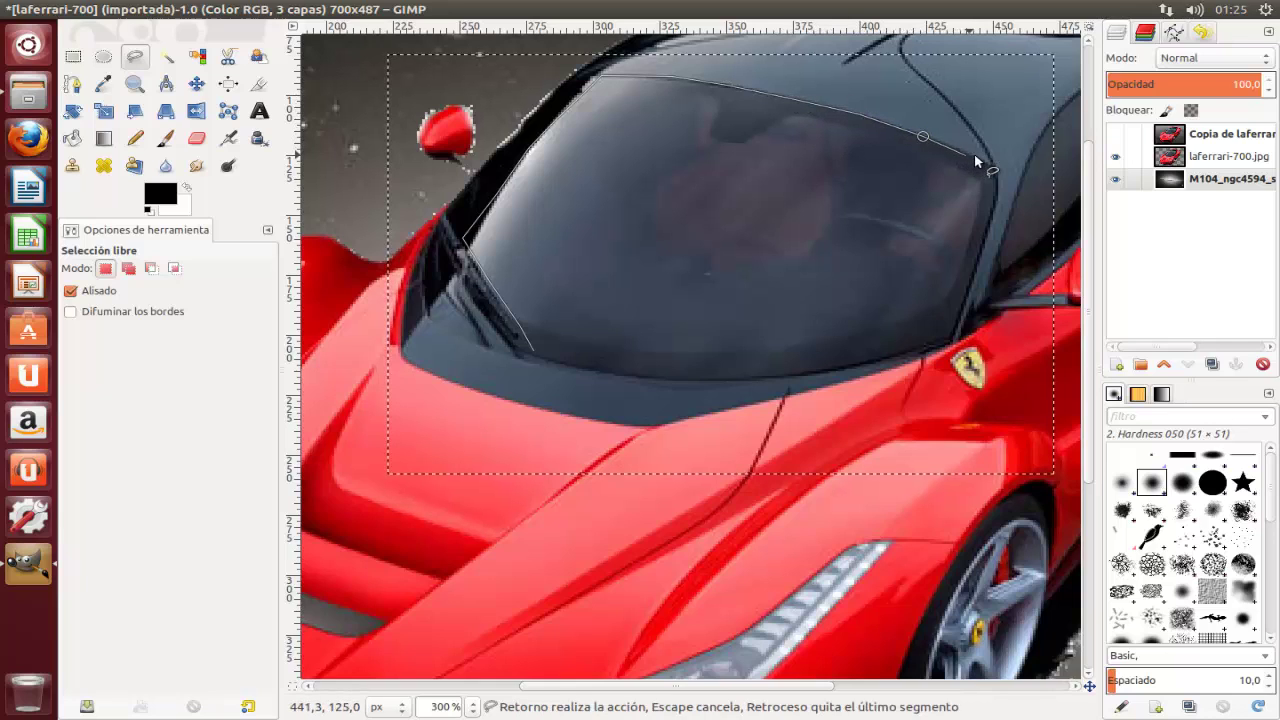
click(974, 156)
click(994, 173)
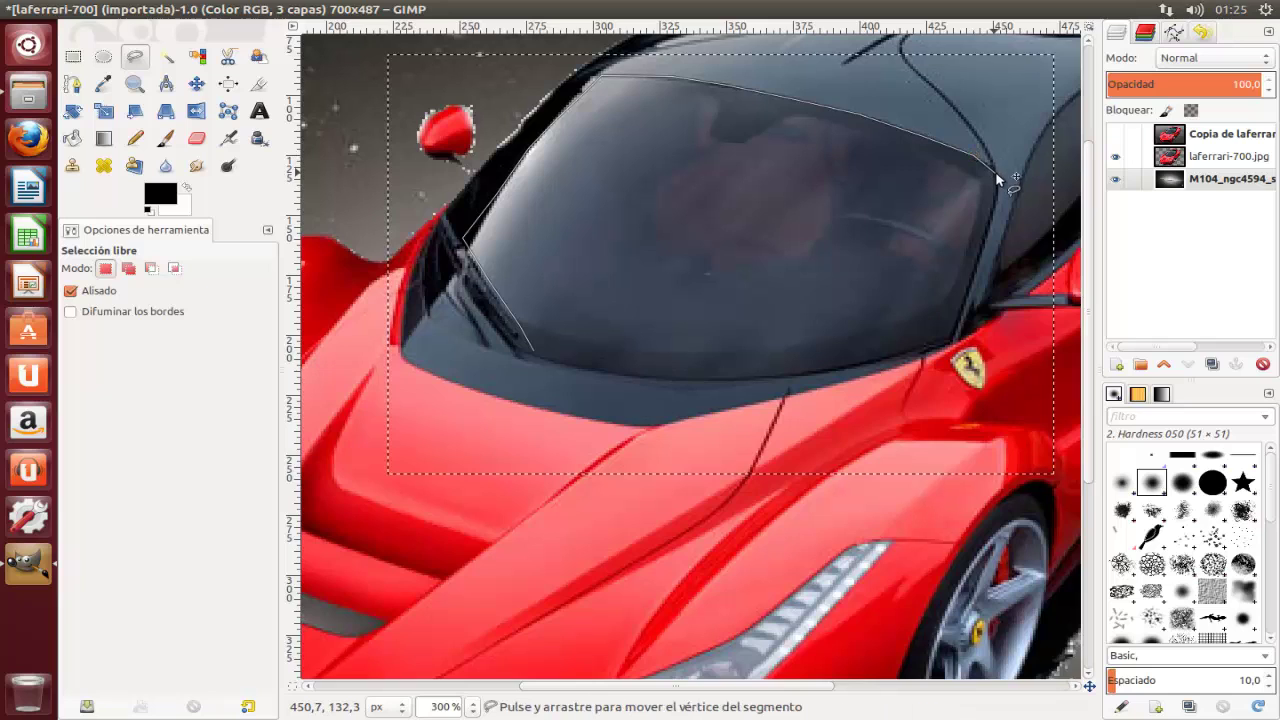
Trace down the windshield's right edge and along its bottom, closing the selection
click(995, 207)
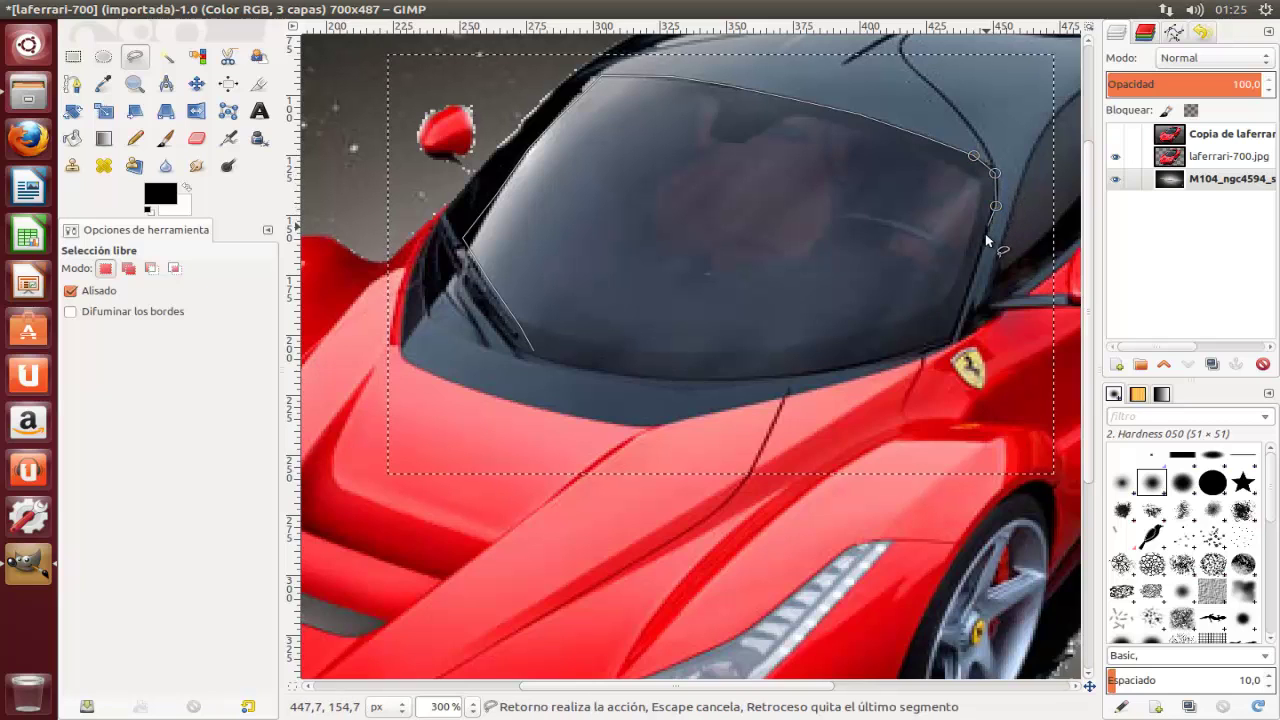
click(985, 236)
click(977, 271)
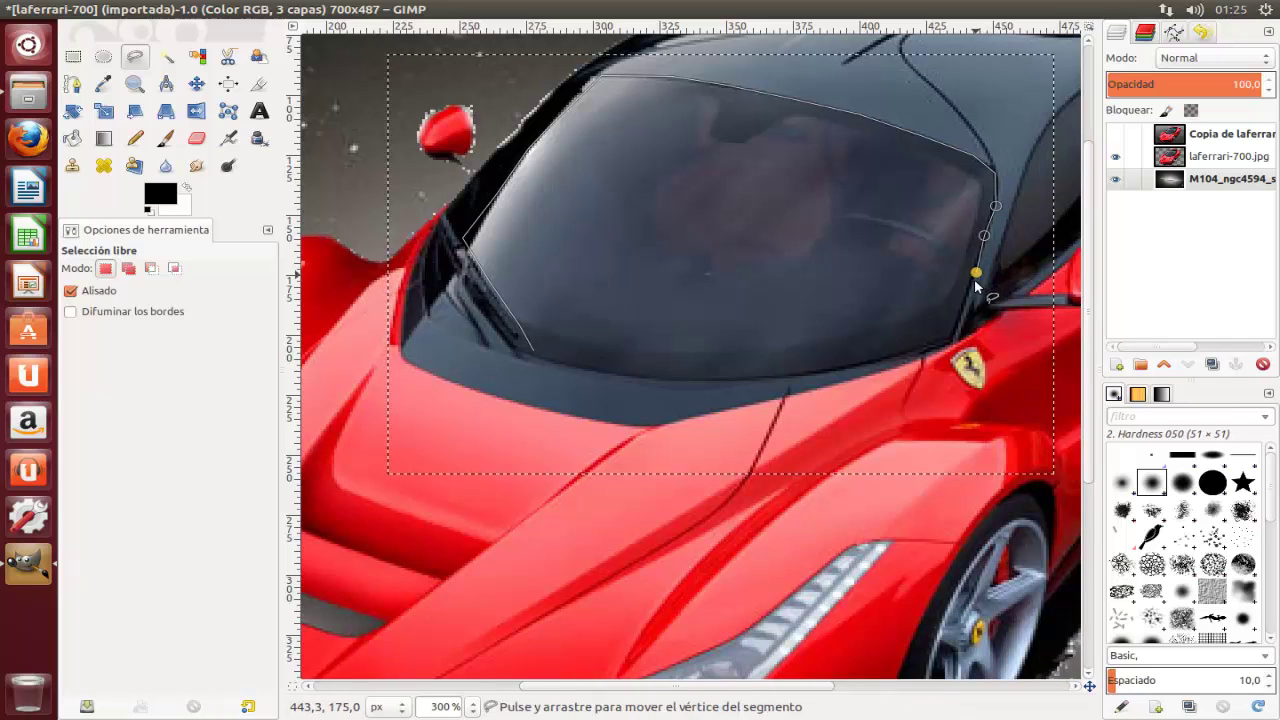
click(966, 305)
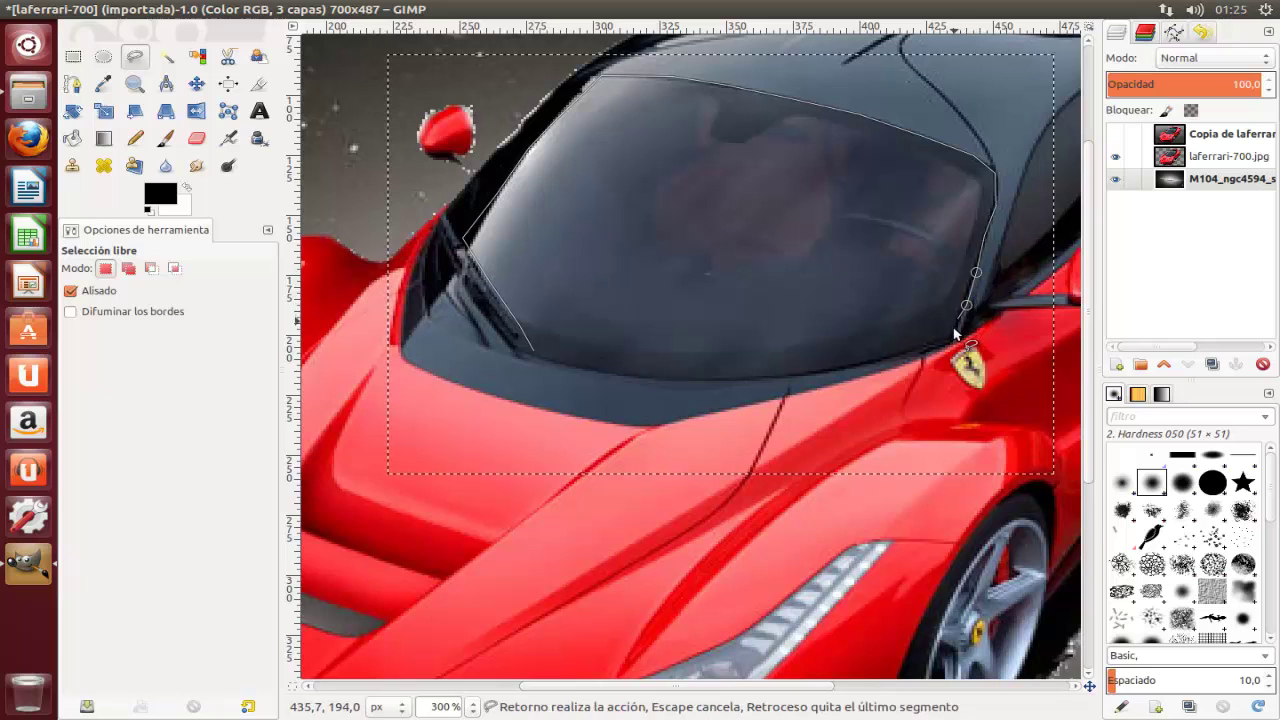
click(950, 334)
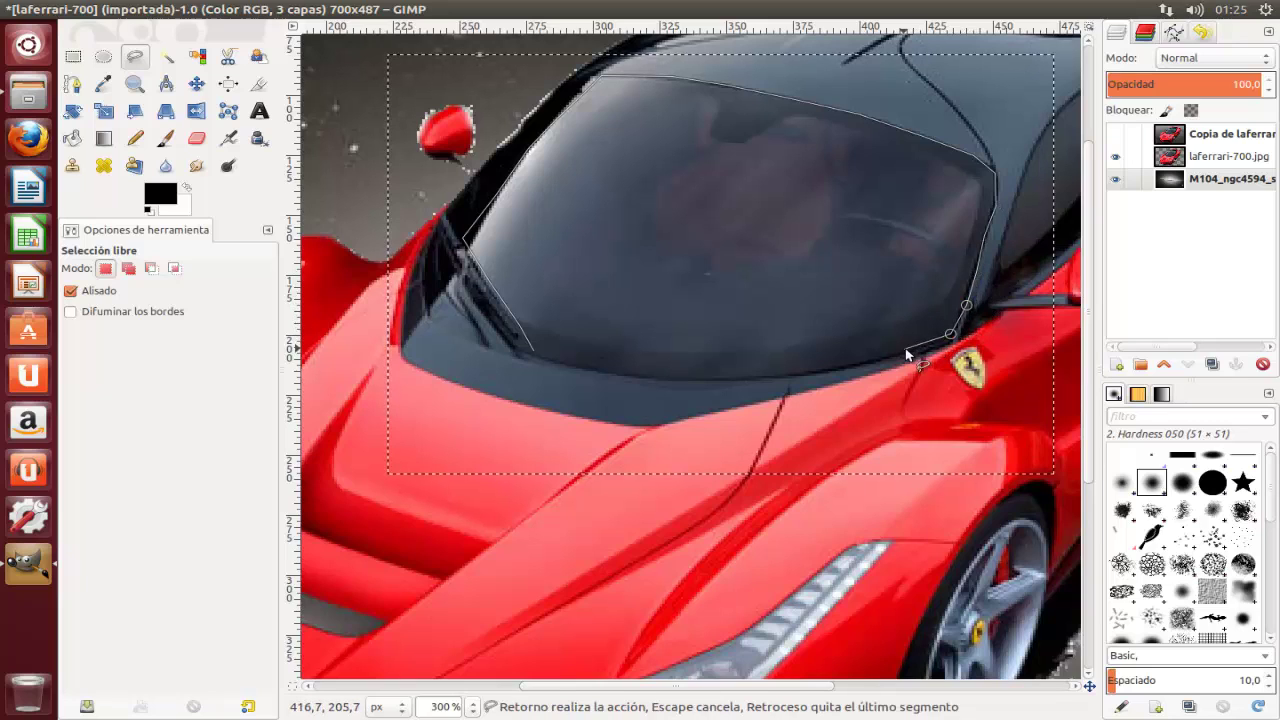
click(904, 349)
click(849, 363)
click(789, 374)
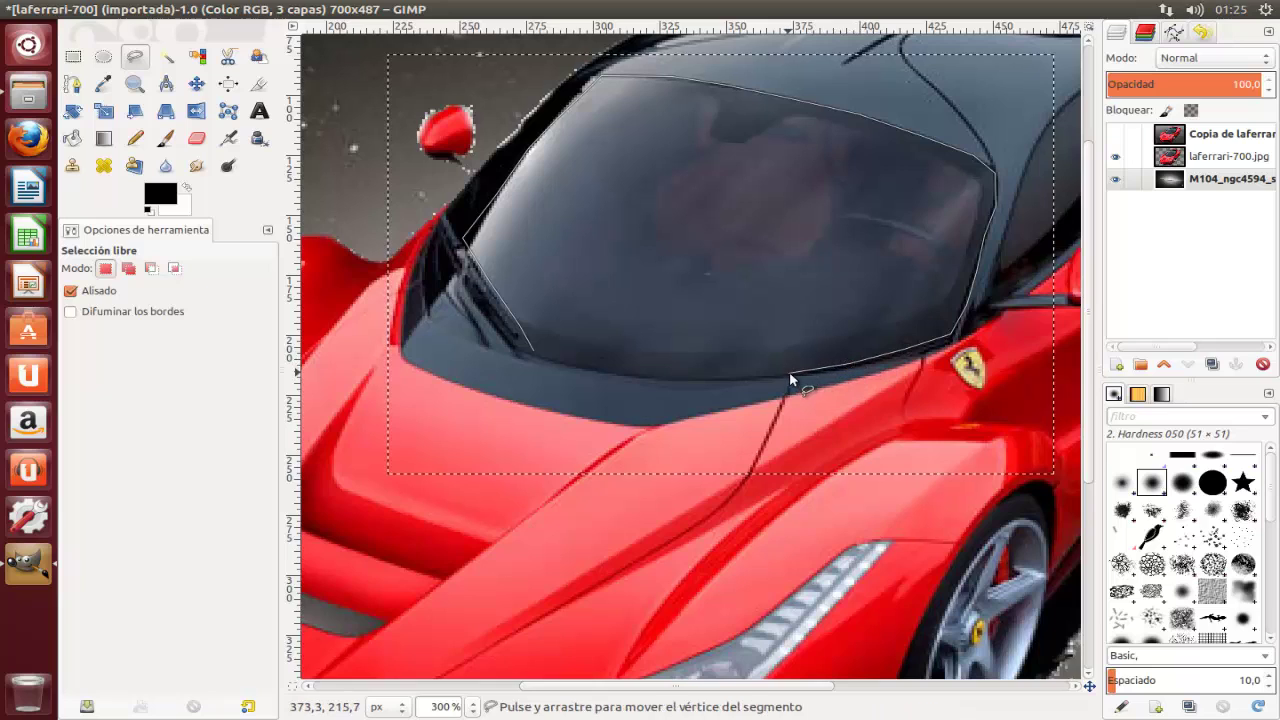
click(727, 377)
click(665, 379)
click(617, 371)
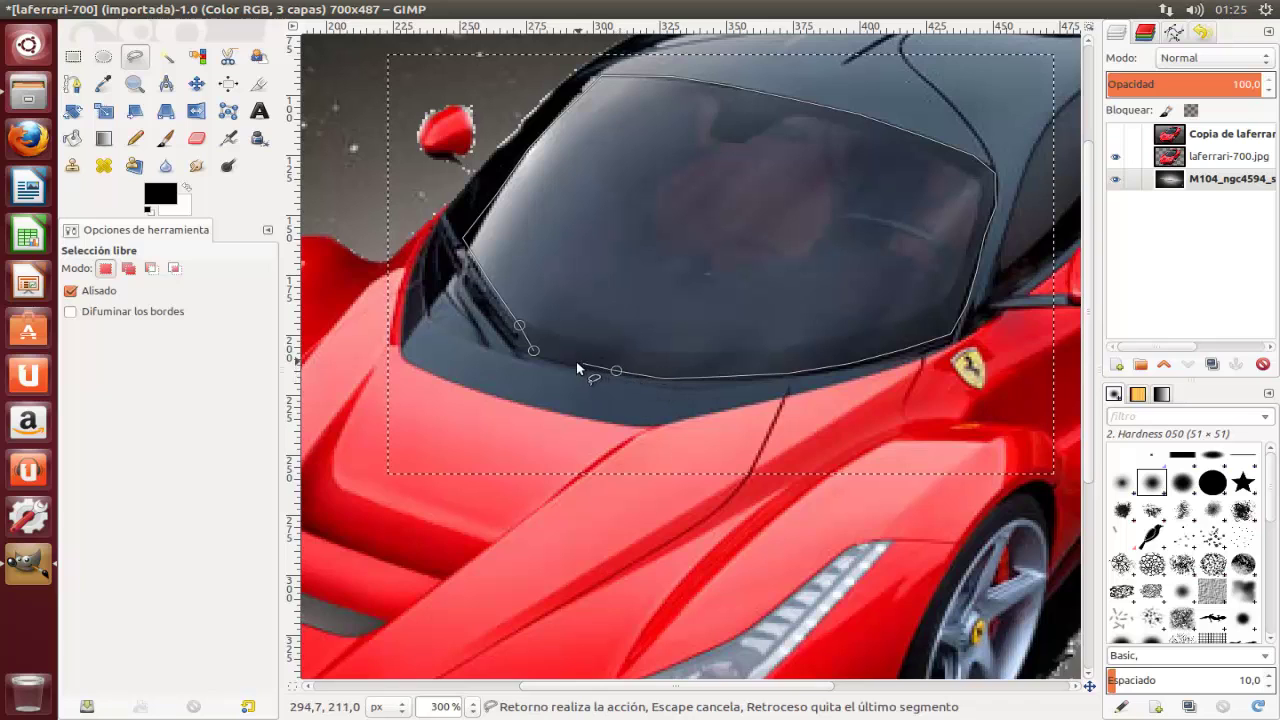
click(534, 352)
click(531, 350)
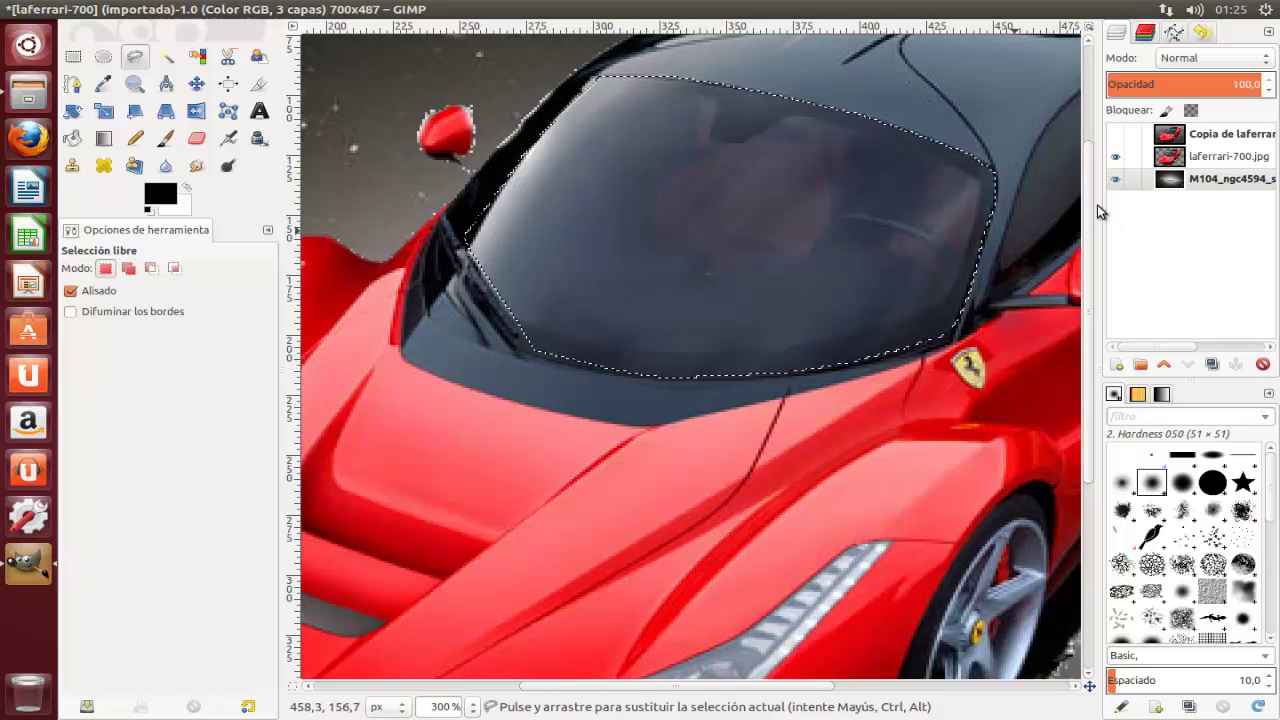
right_click(1196, 160)
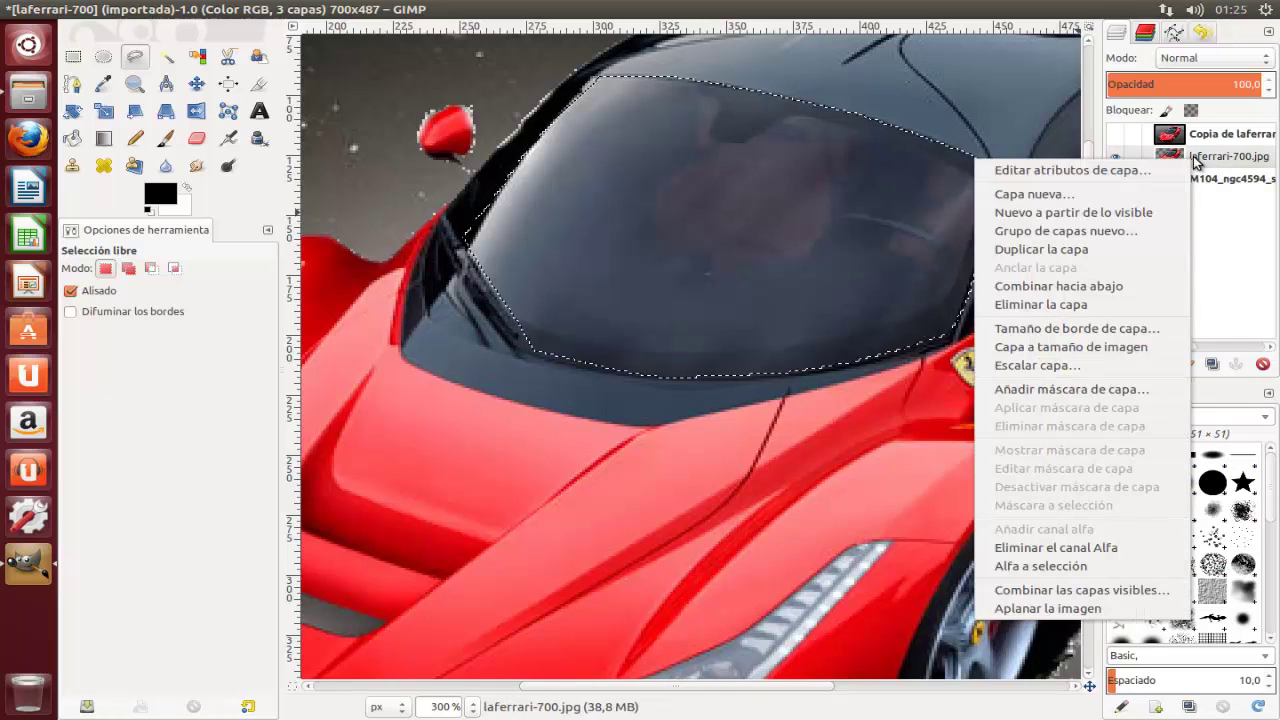
Duplicate the laferrari-700.jpg layer and keep the original layer active
click(1163, 249)
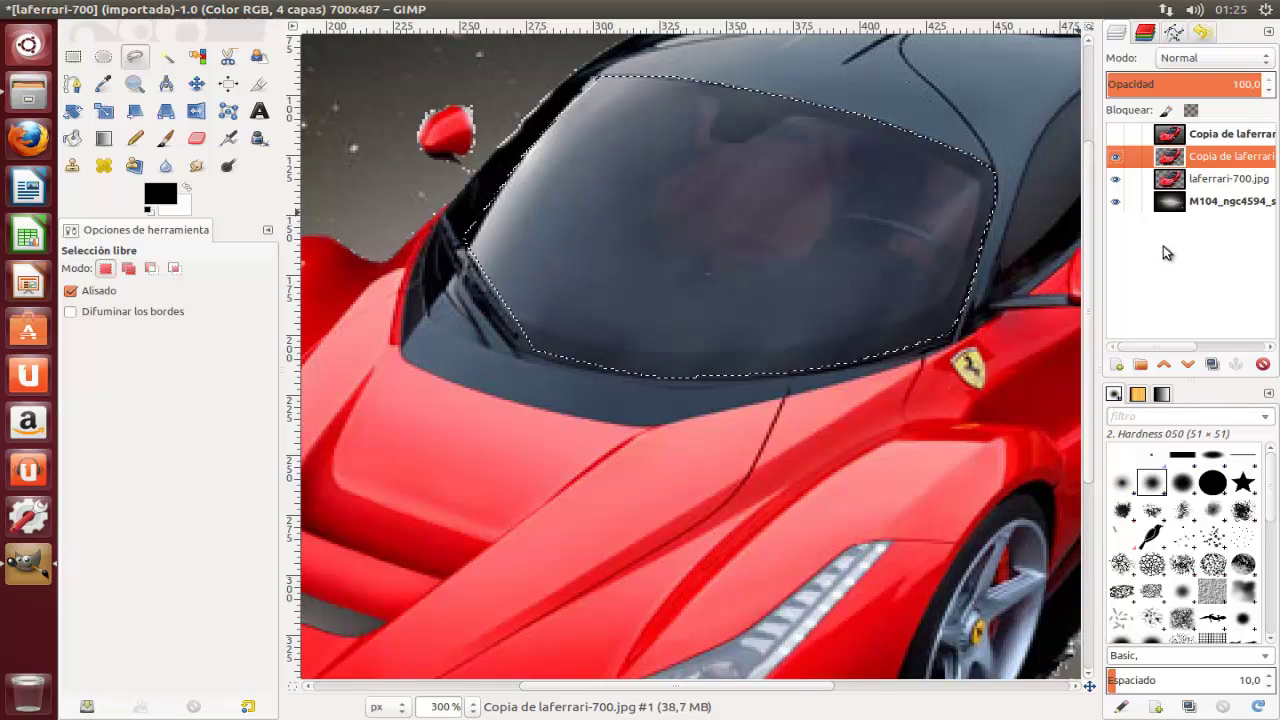
click(1206, 184)
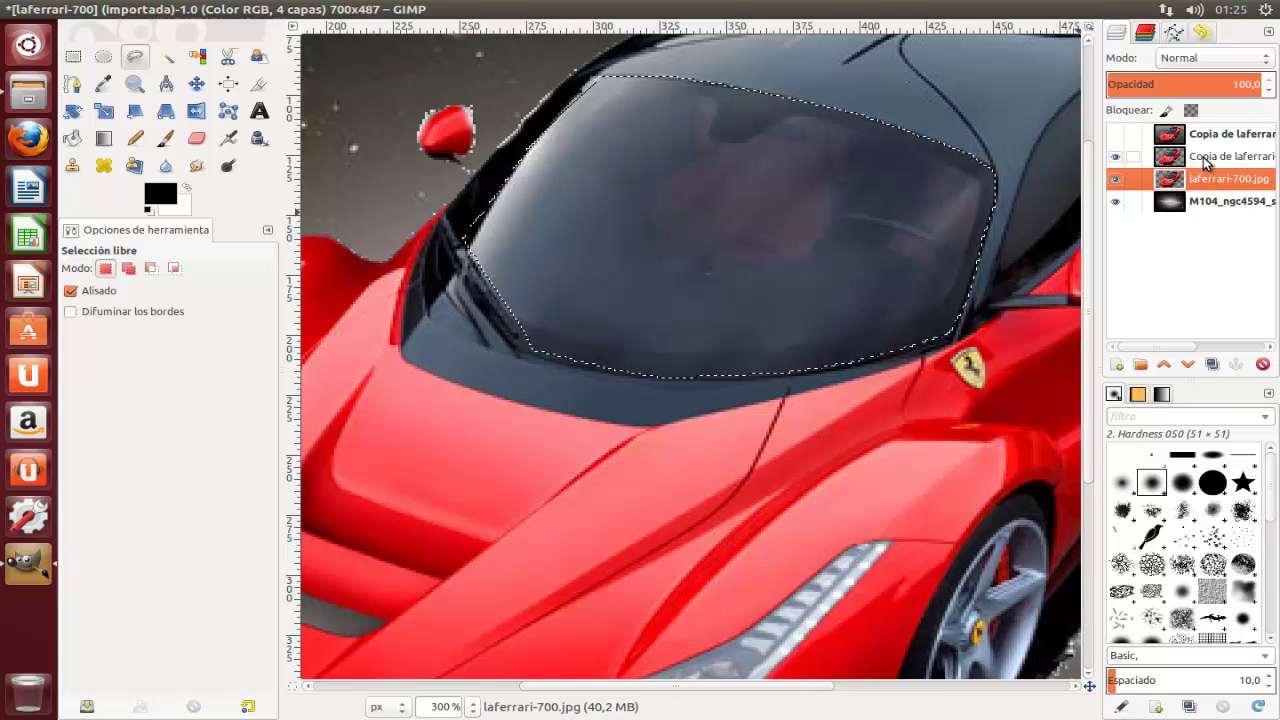
click(1203, 158)
click(1212, 180)
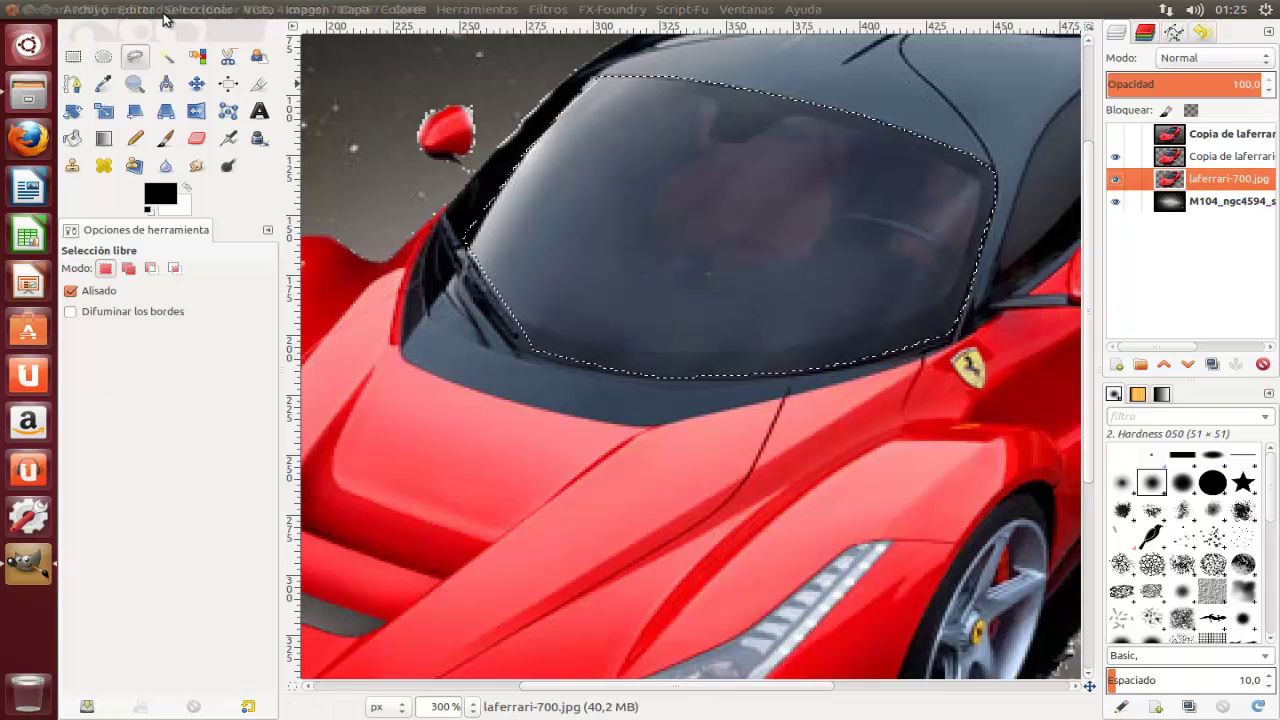
Invert the selection and delete everything but the windshield from laferrari-700.jpg
click(195, 10)
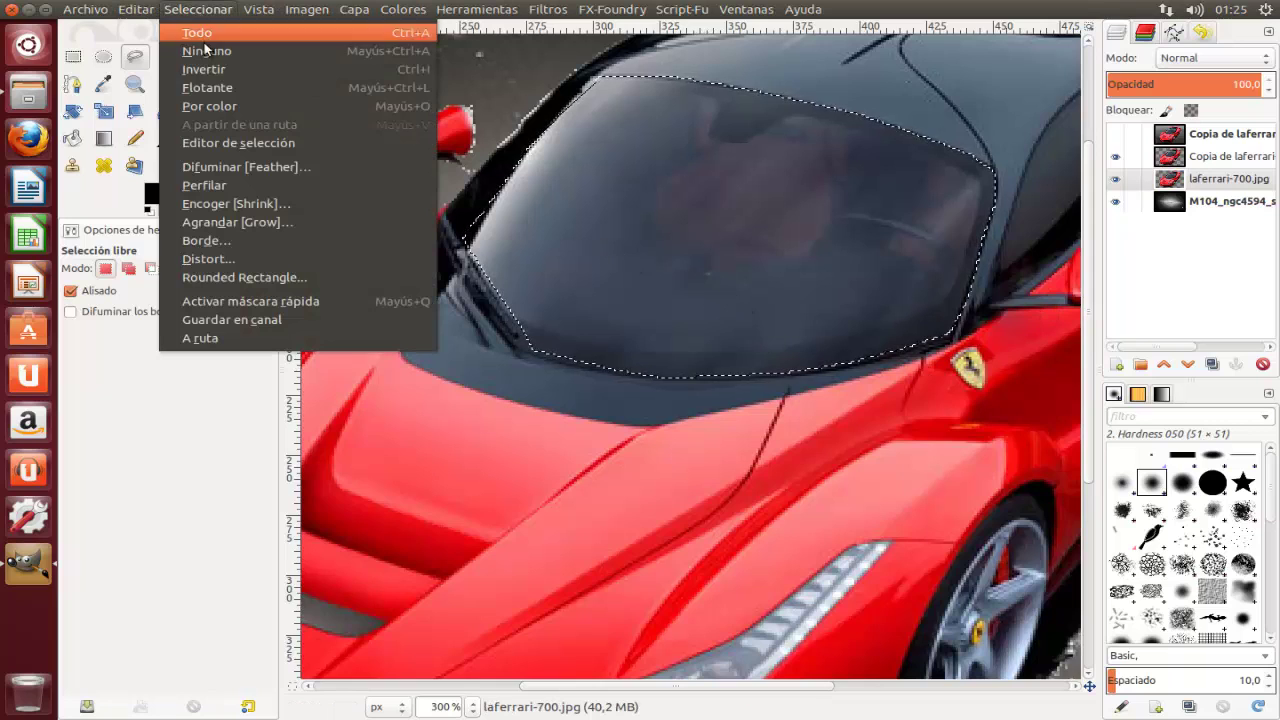
click(205, 70)
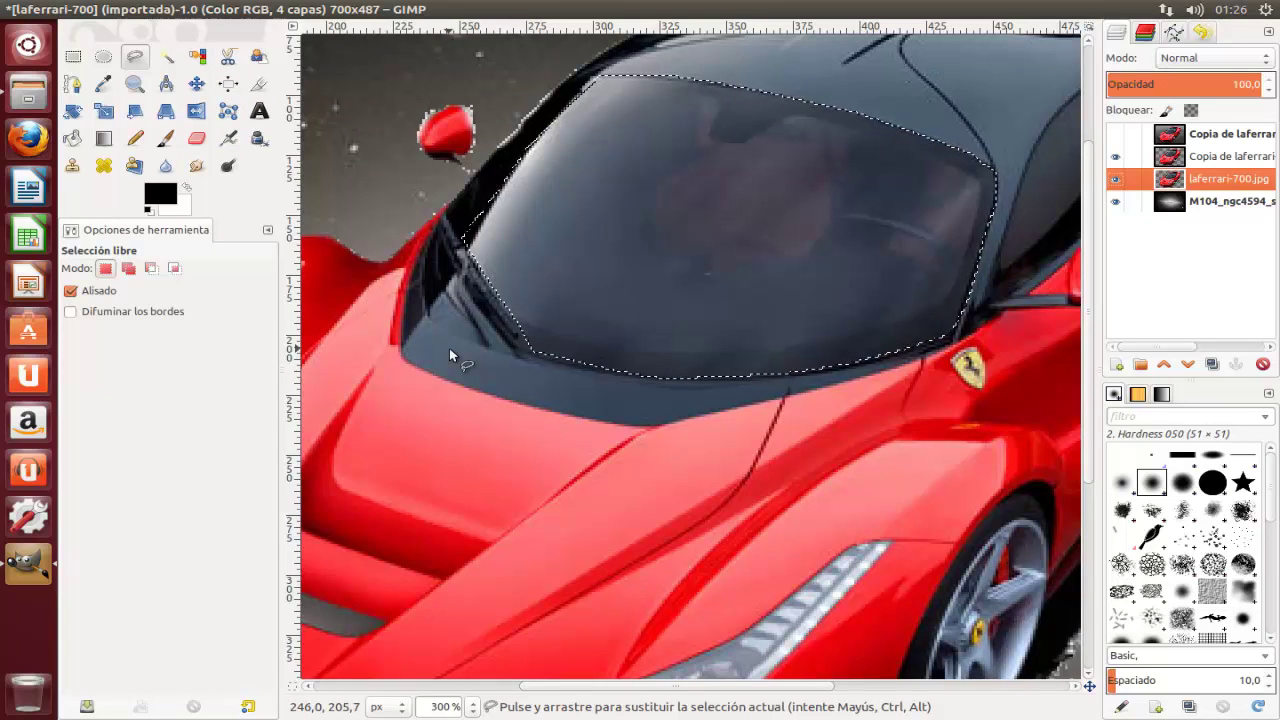
key(Delete)
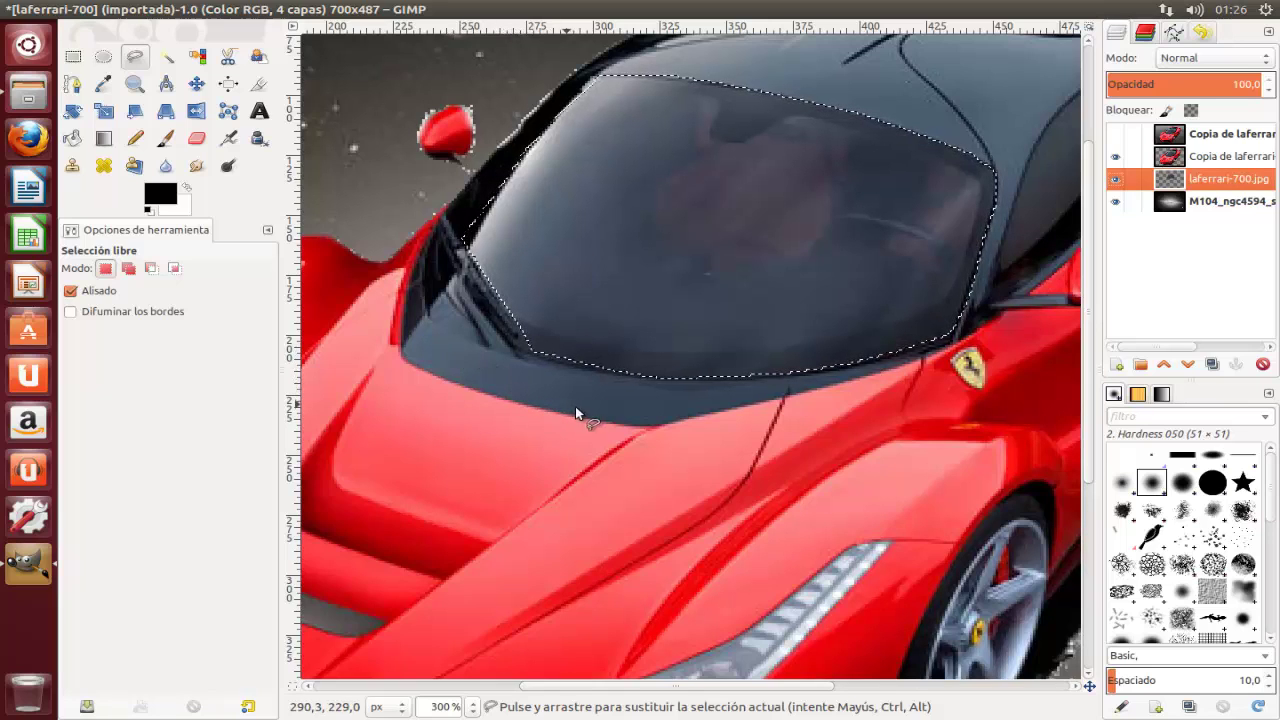
Hide the galaxy and car copy layers and make the windshield layer active
click(1116, 202)
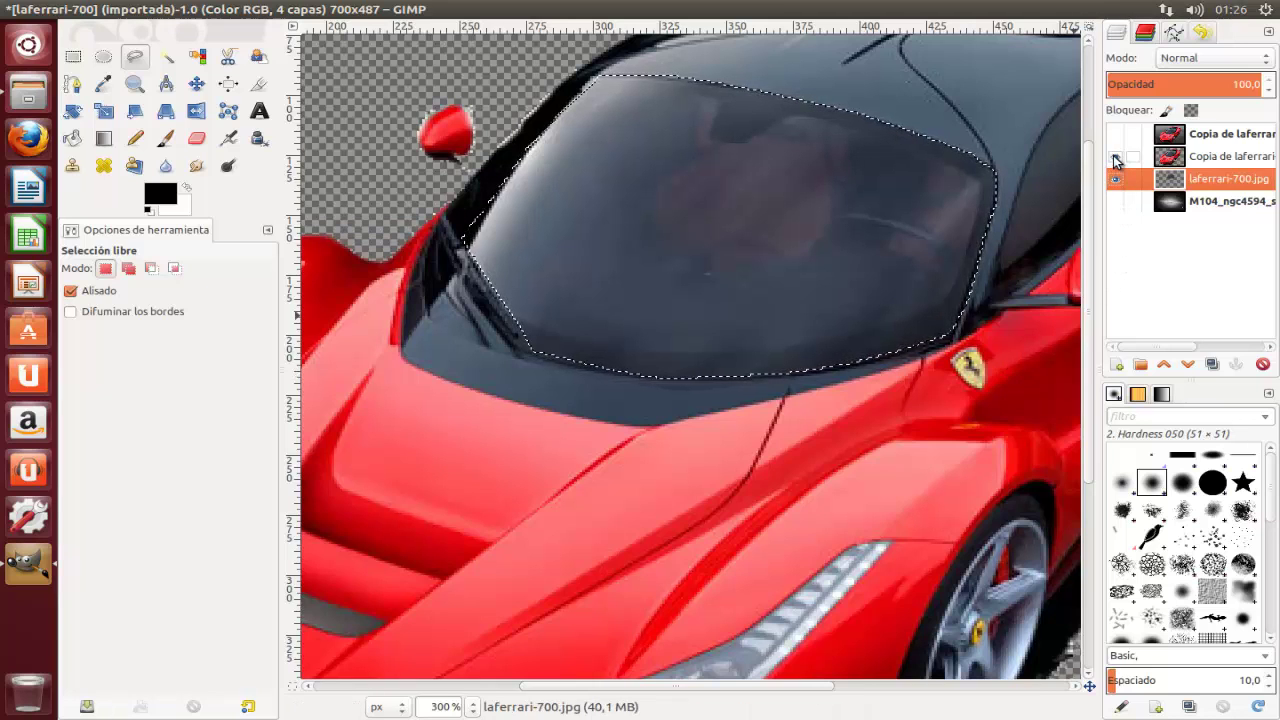
click(1115, 157)
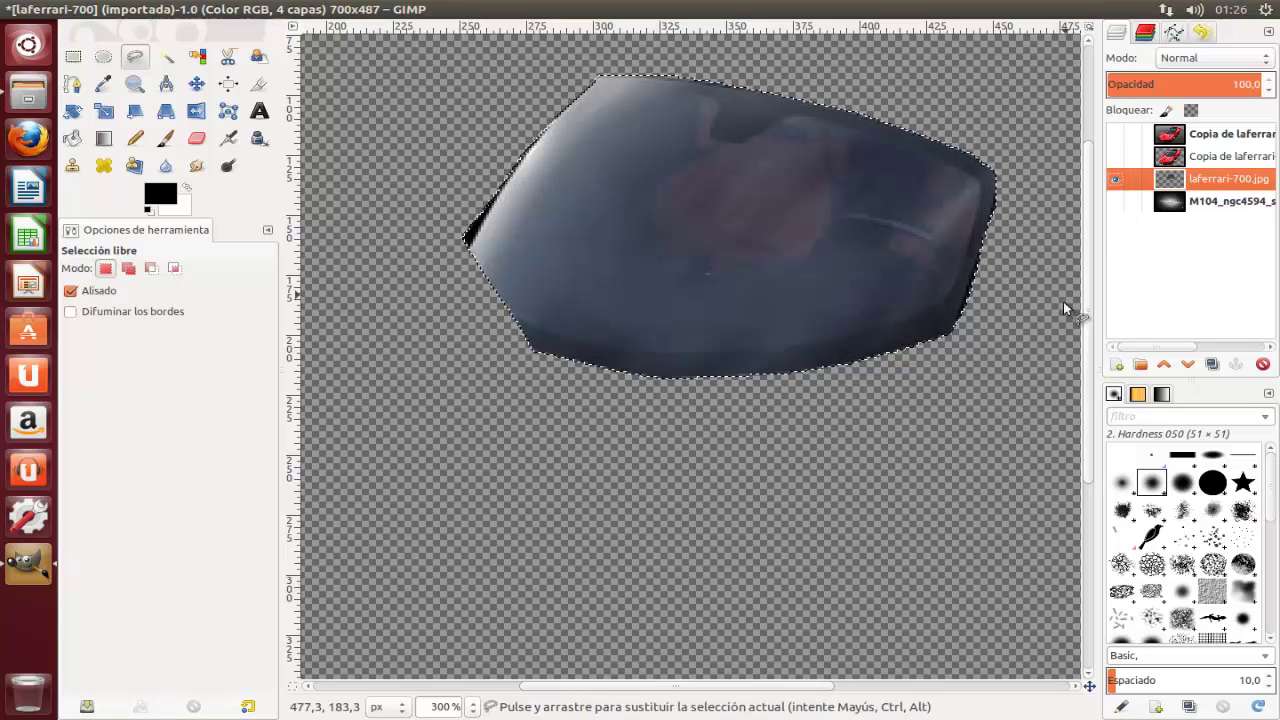
scroll(818, 447, down, 1)
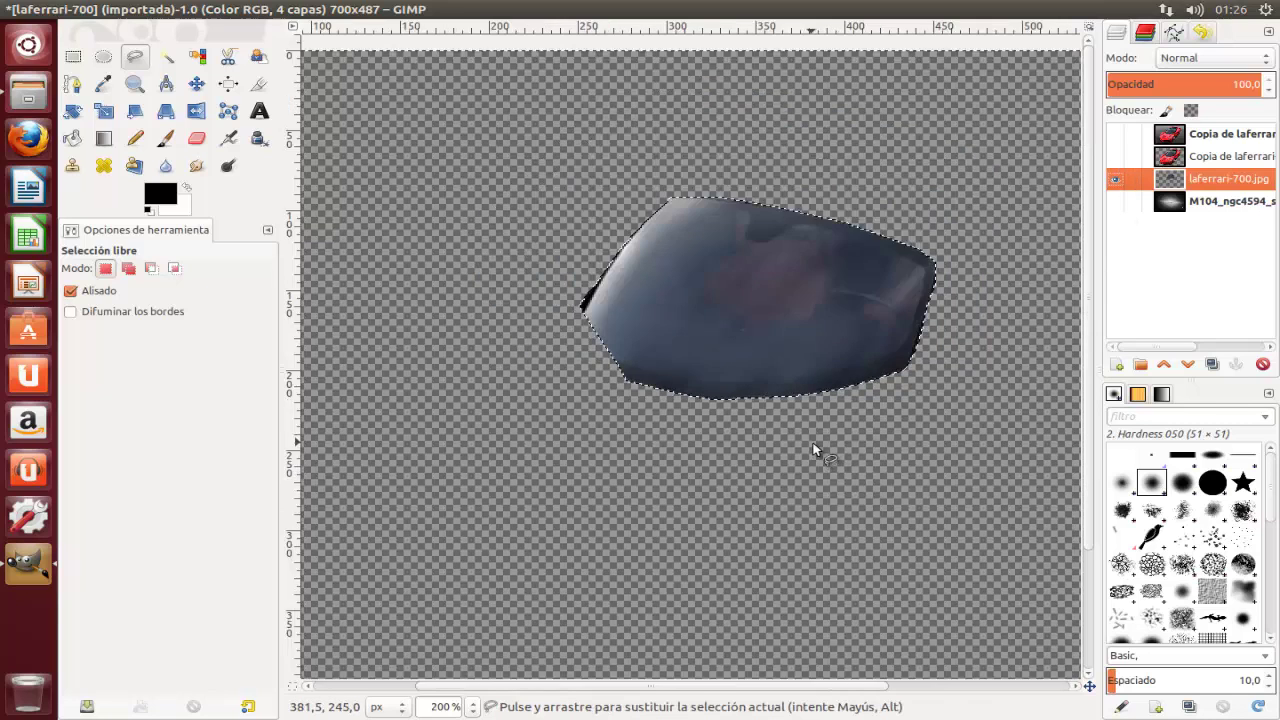
scroll(813, 446, down, 2)
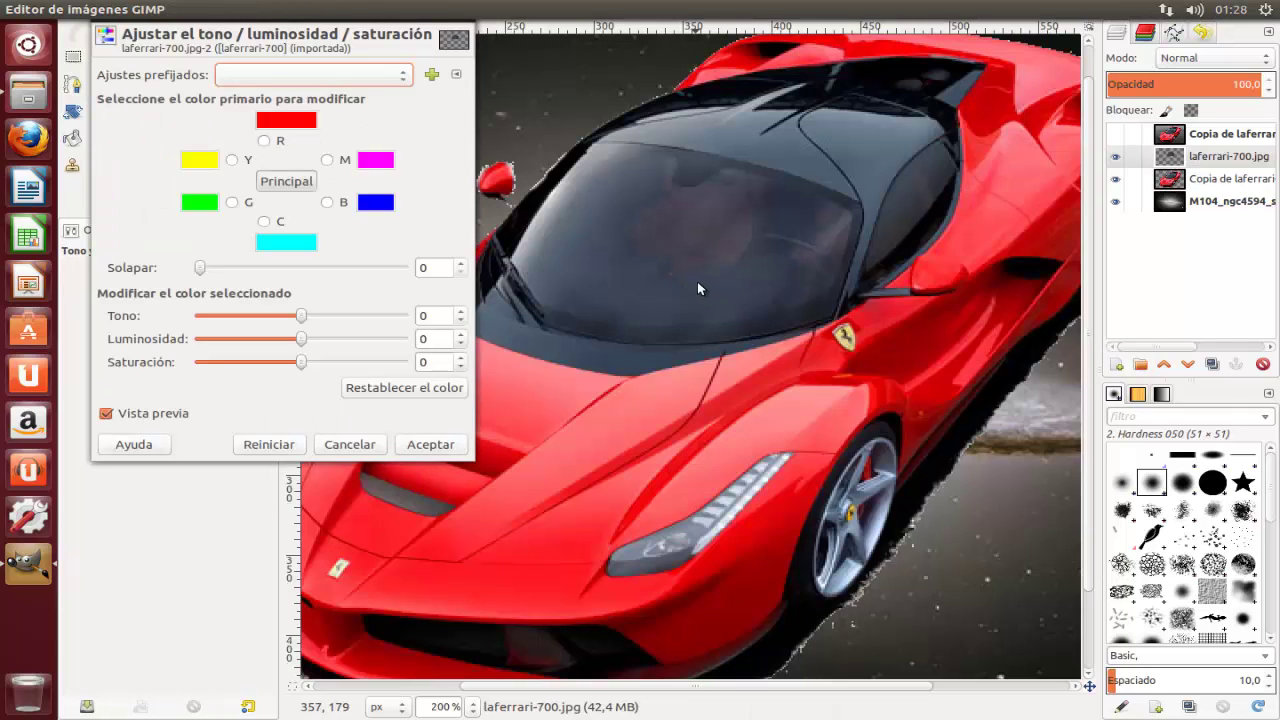
click(1190, 160)
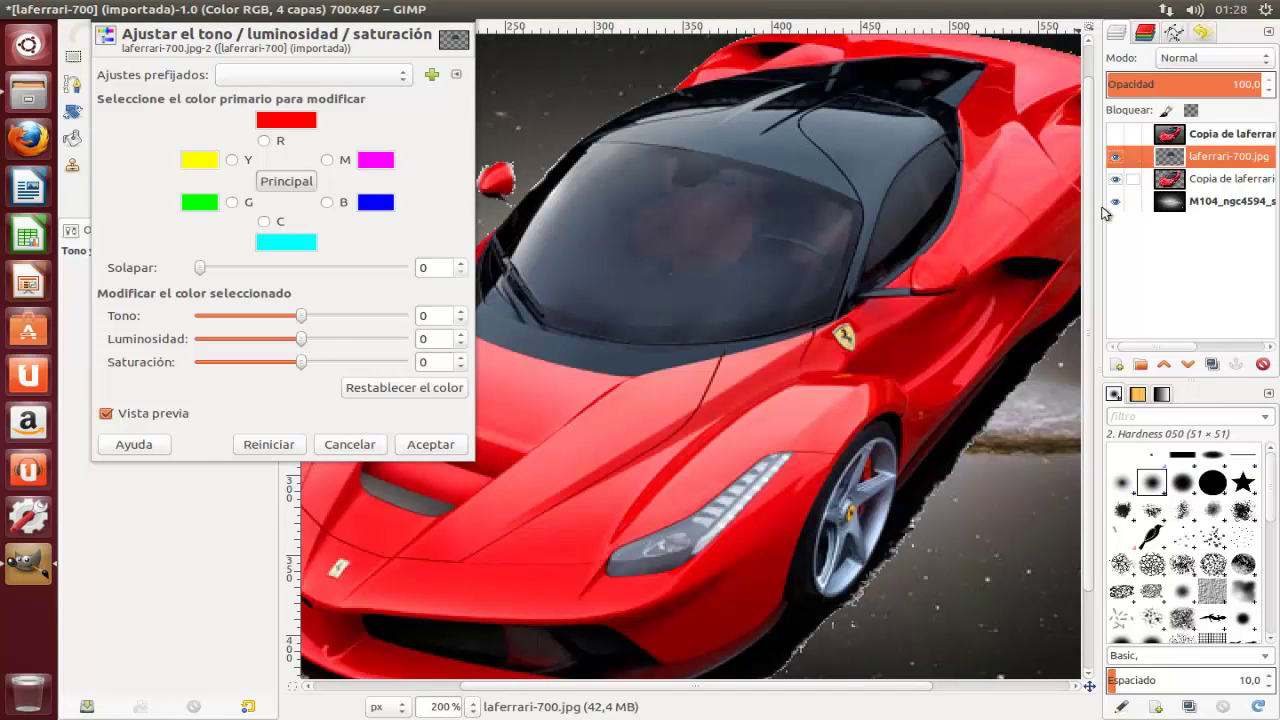
Tint the windshield with Hue-Saturation: hue 147, lightness 71, saturation 50
click(725, 261)
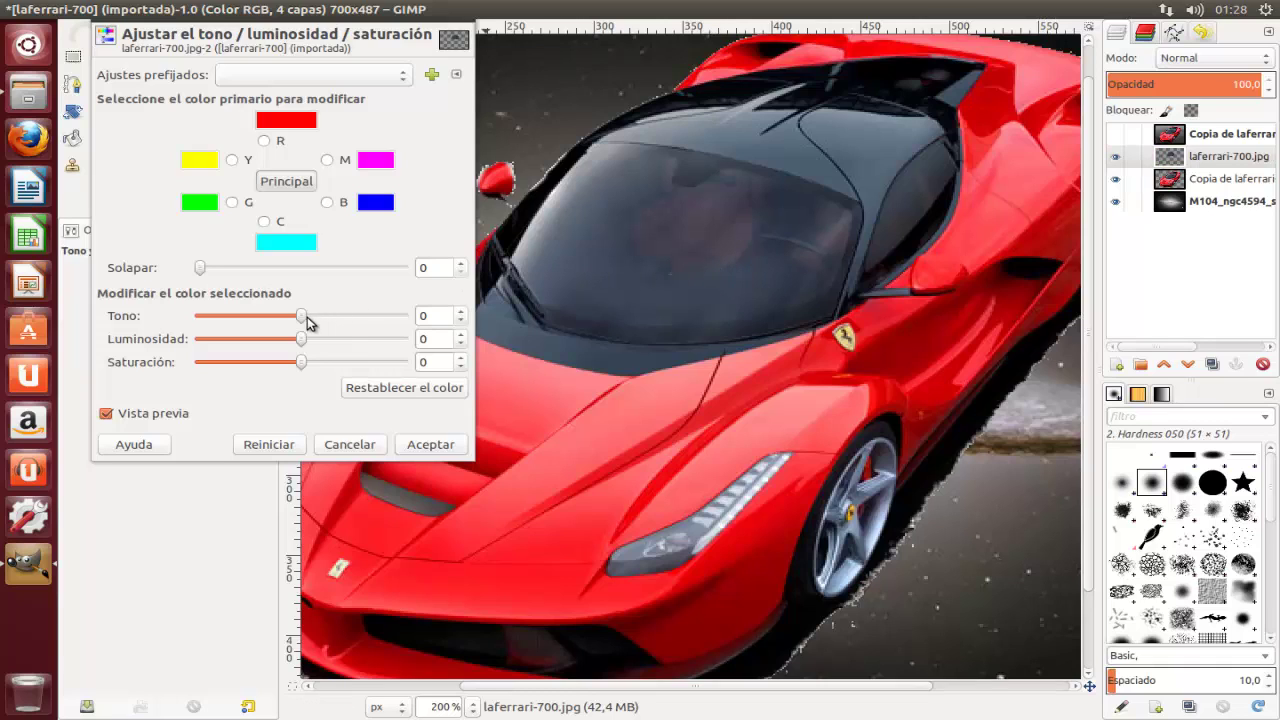
mouse_move(302, 316)
mouse_down()
mouse_move(342, 318)
mouse_move(305, 339)
mouse_move(328, 344)
mouse_move(314, 364)
mouse_move(346, 364)
mouse_move(341, 340)
mouse_move(388, 326)
mouse_up()
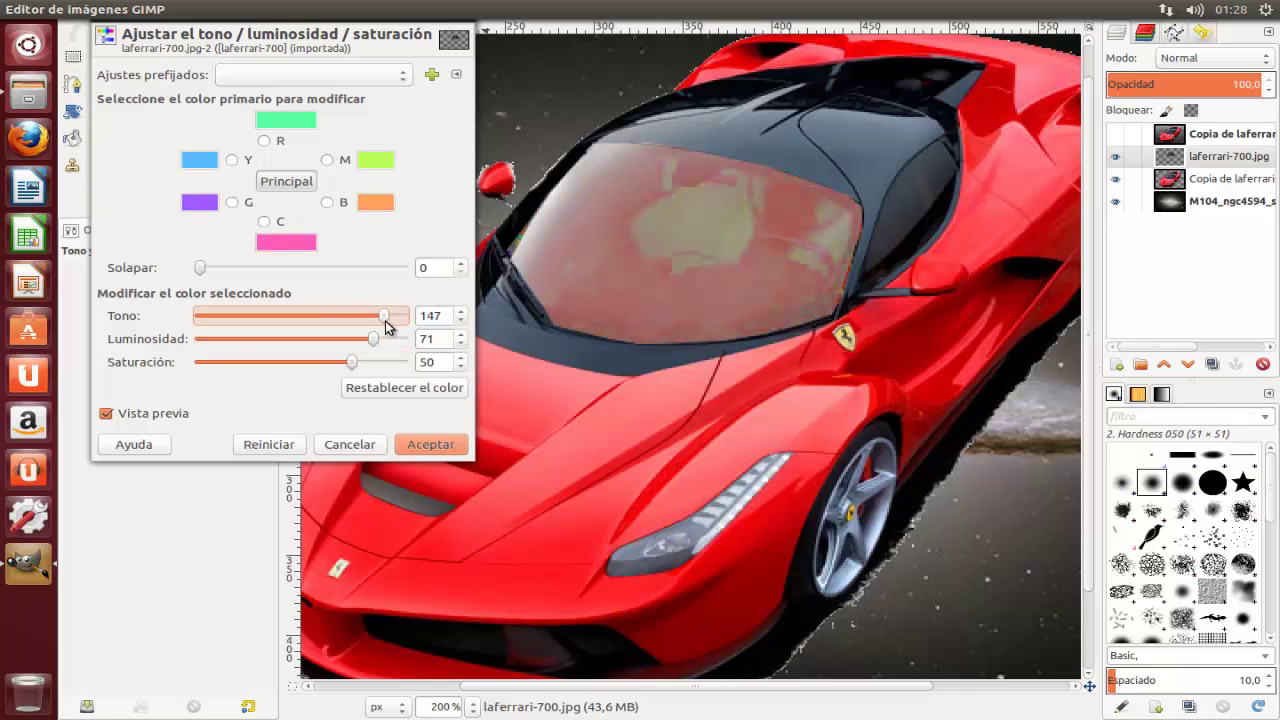
click(437, 447)
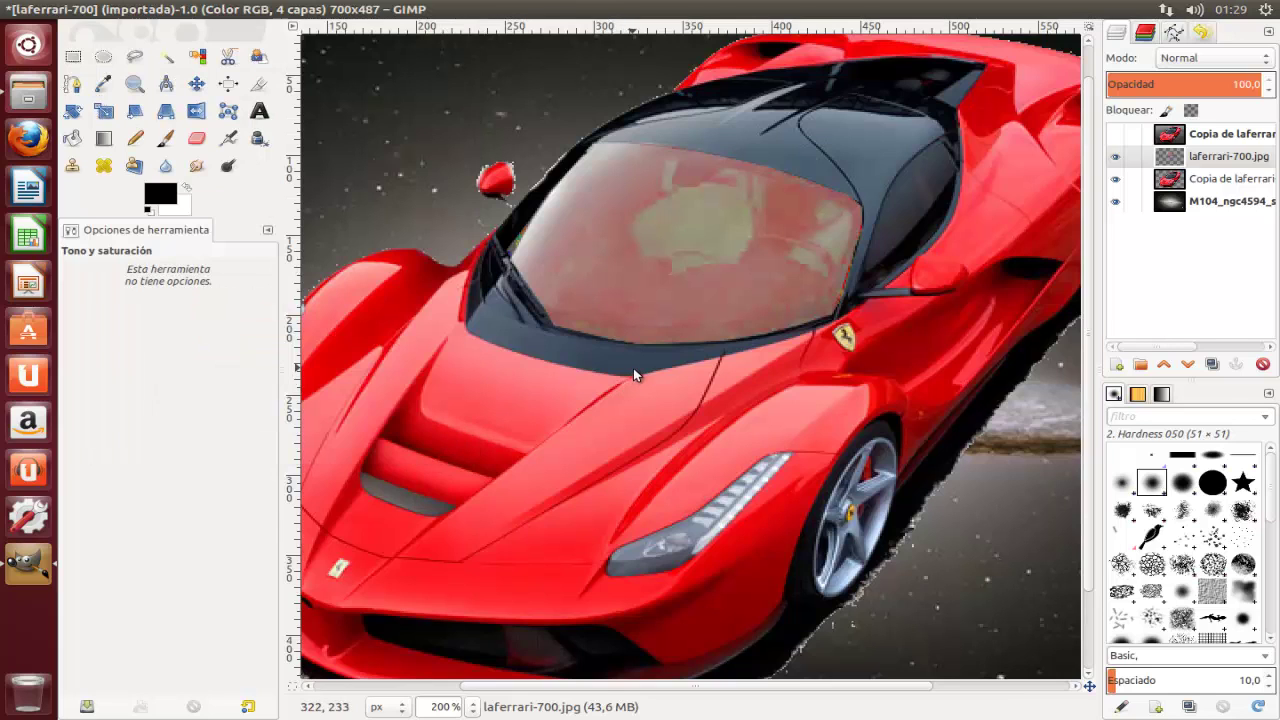
key(1)
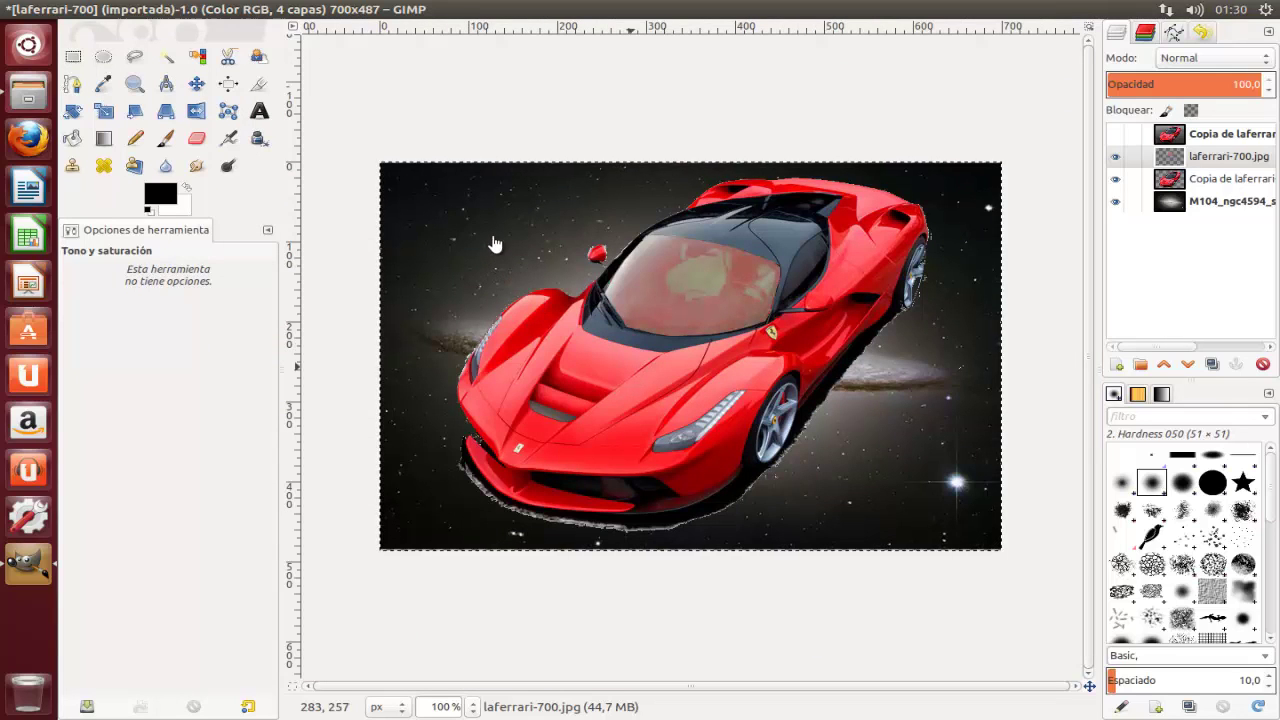
Colorize the M104 galaxy layer purple at hue 295, saturation 50
click(1211, 201)
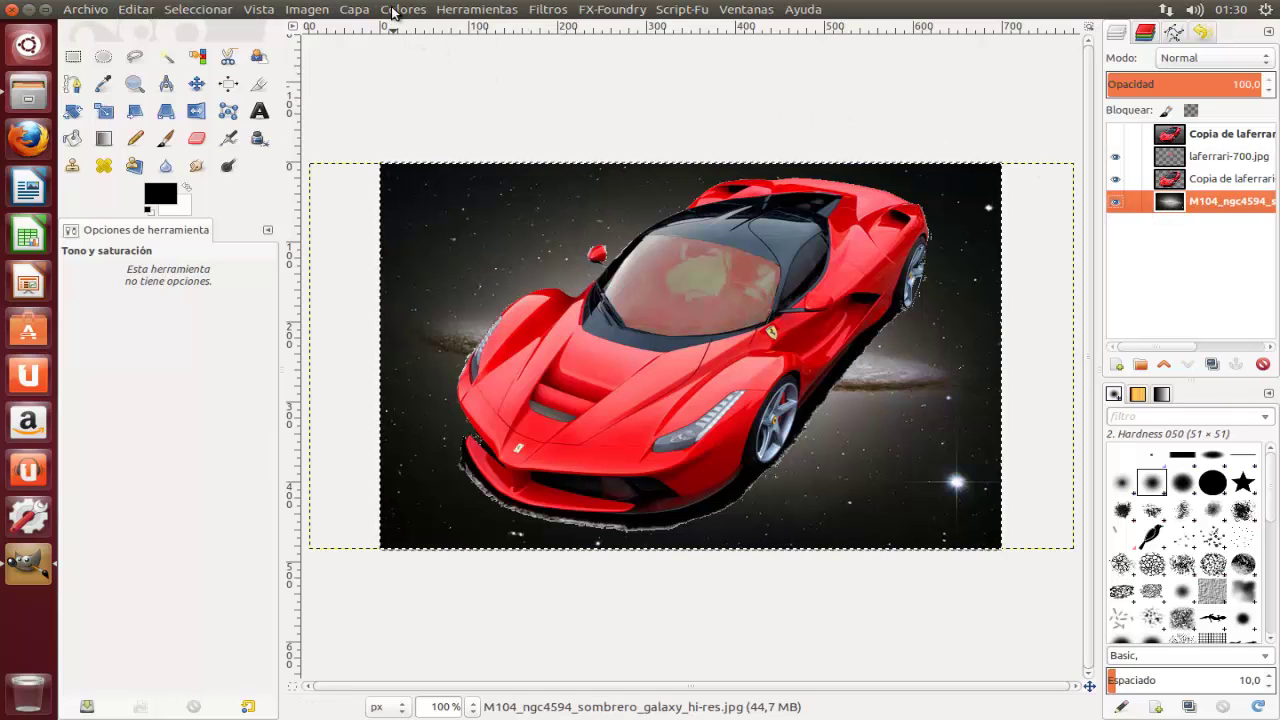
click(400, 9)
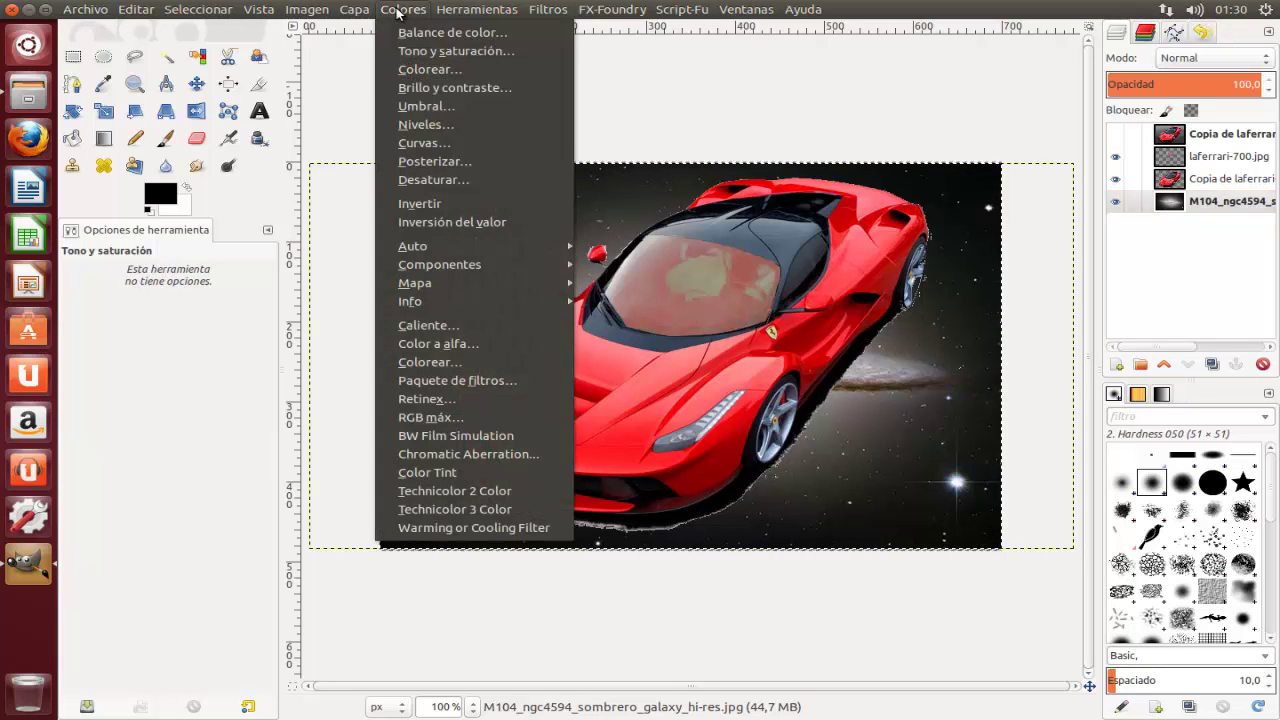
click(412, 68)
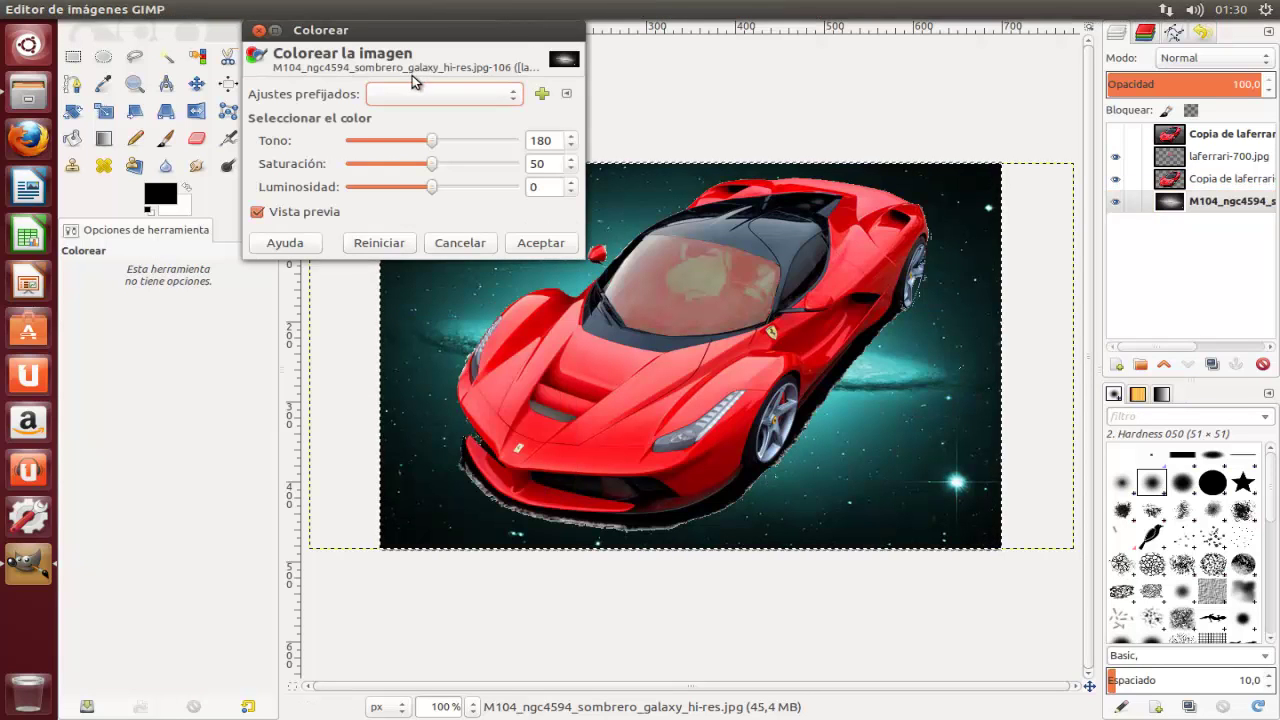
mouse_move(425, 140)
mouse_down()
mouse_move(388, 148)
mouse_move(490, 146)
mouse_up()
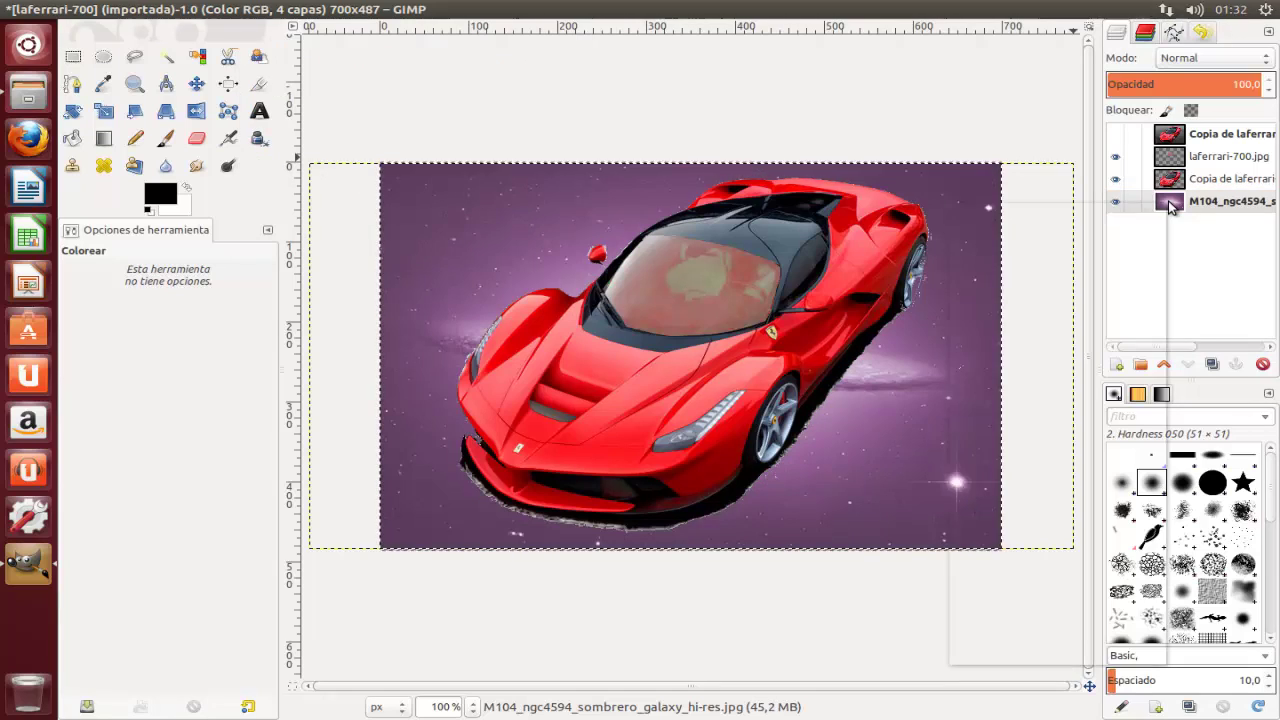
Add a new transparent layer and keep its name as Capa
right_click(1166, 202)
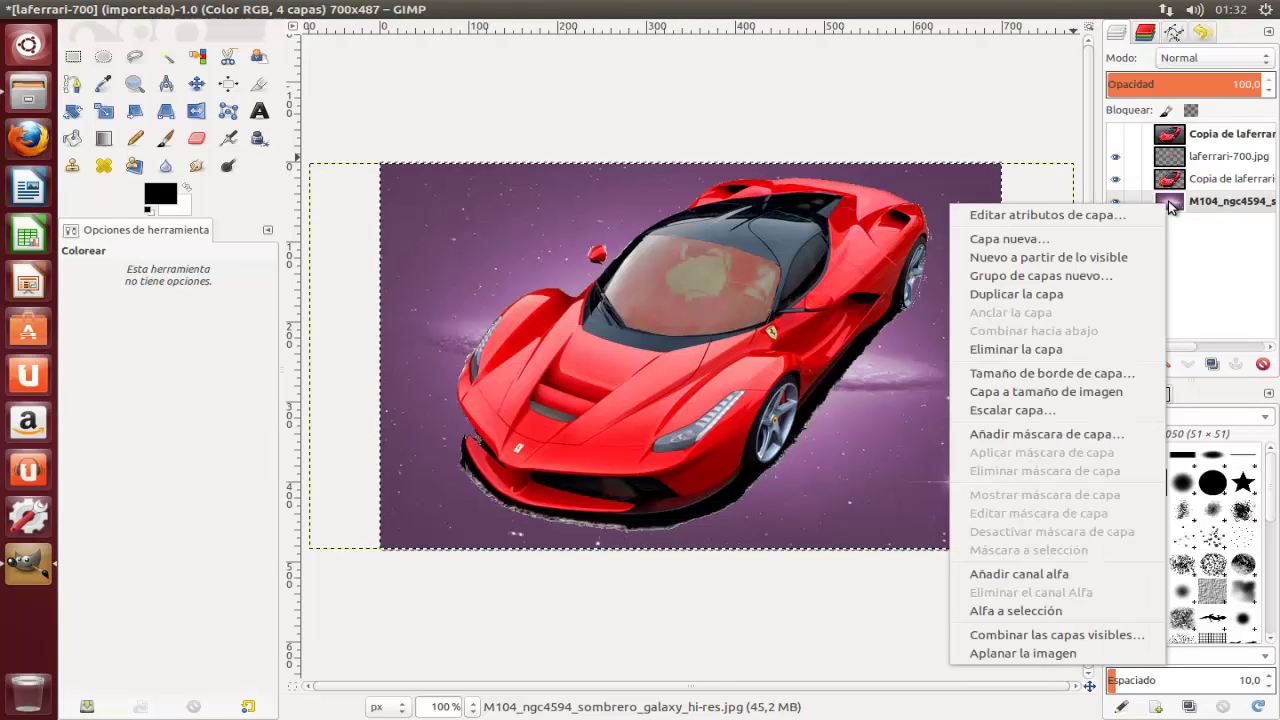
click(1147, 235)
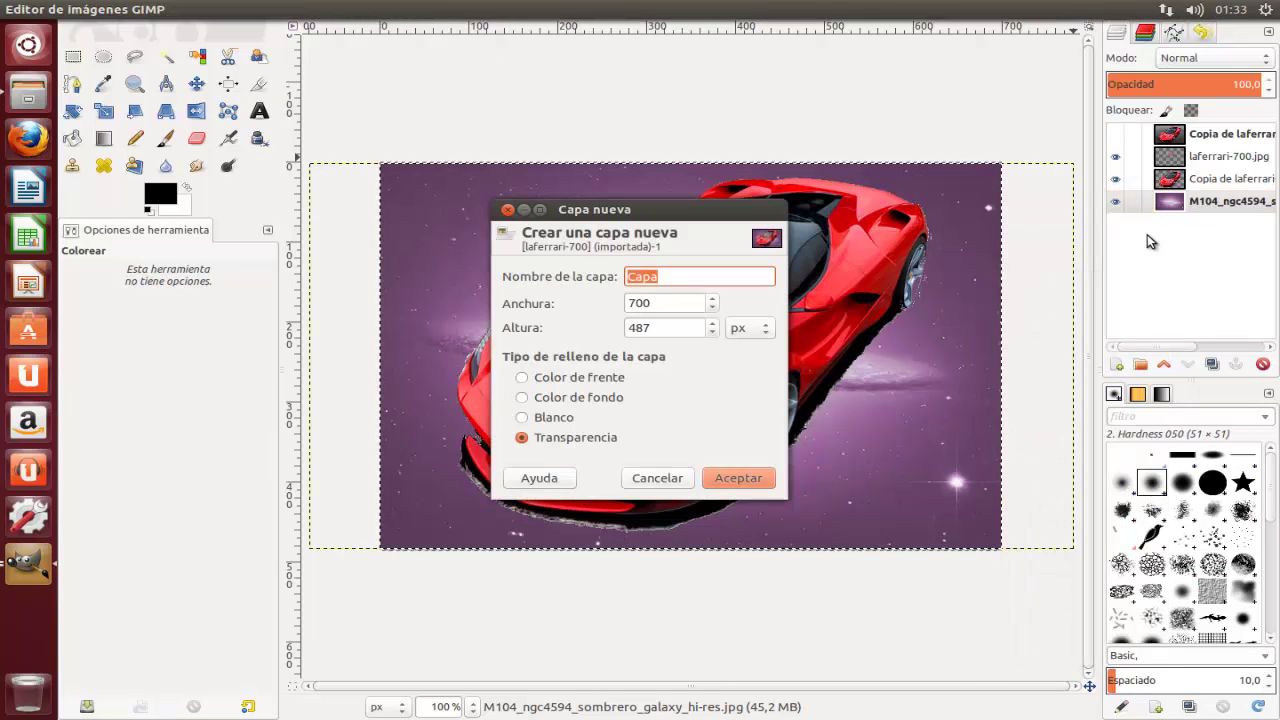
click(730, 476)
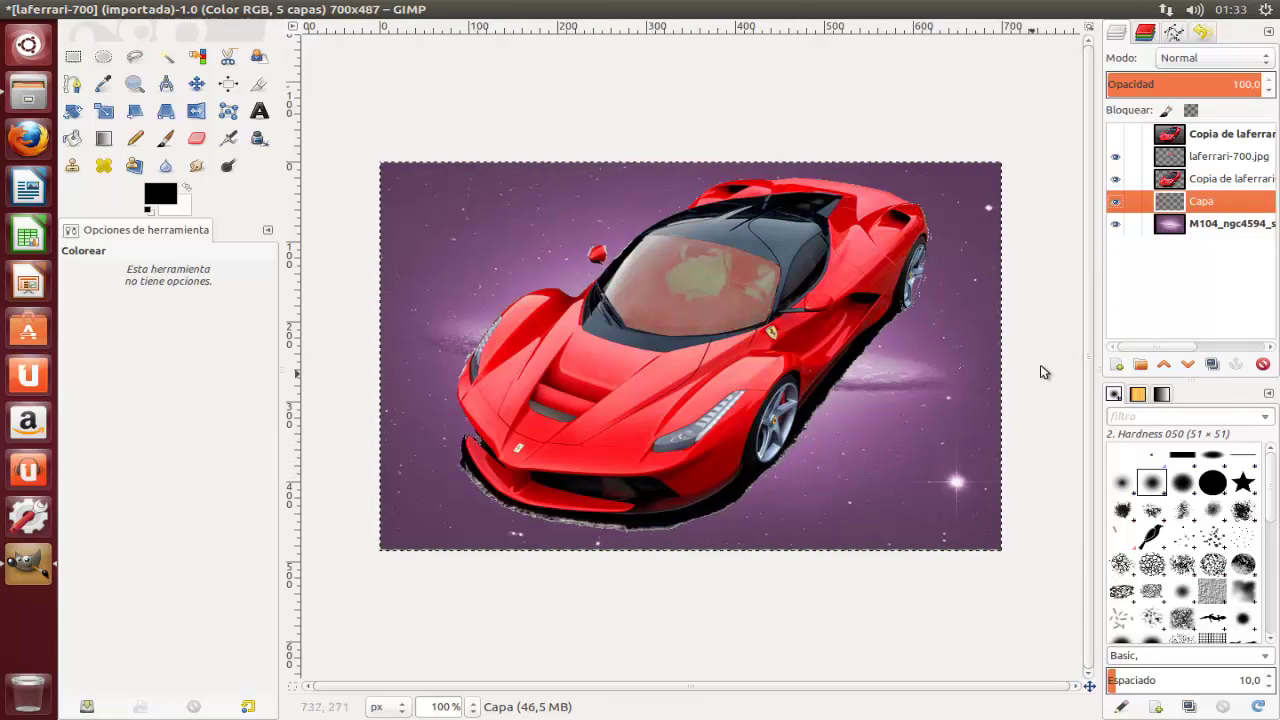
double_click(1167, 203)
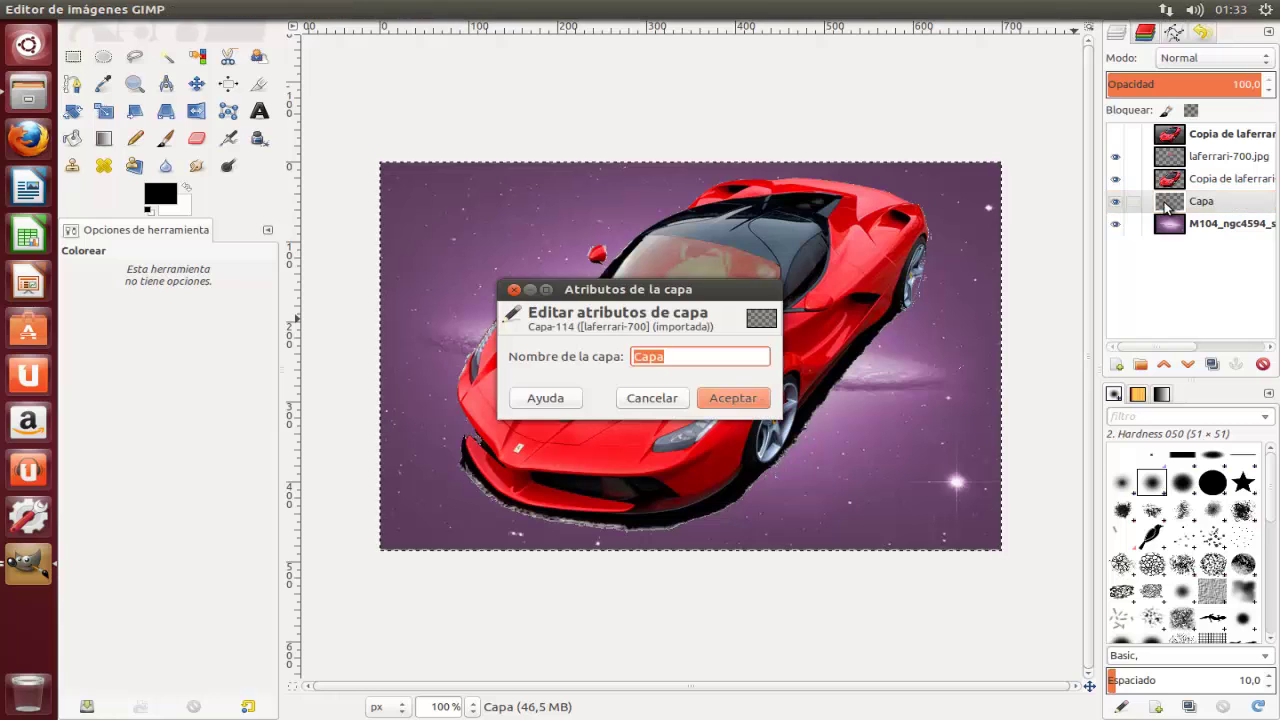
click(746, 400)
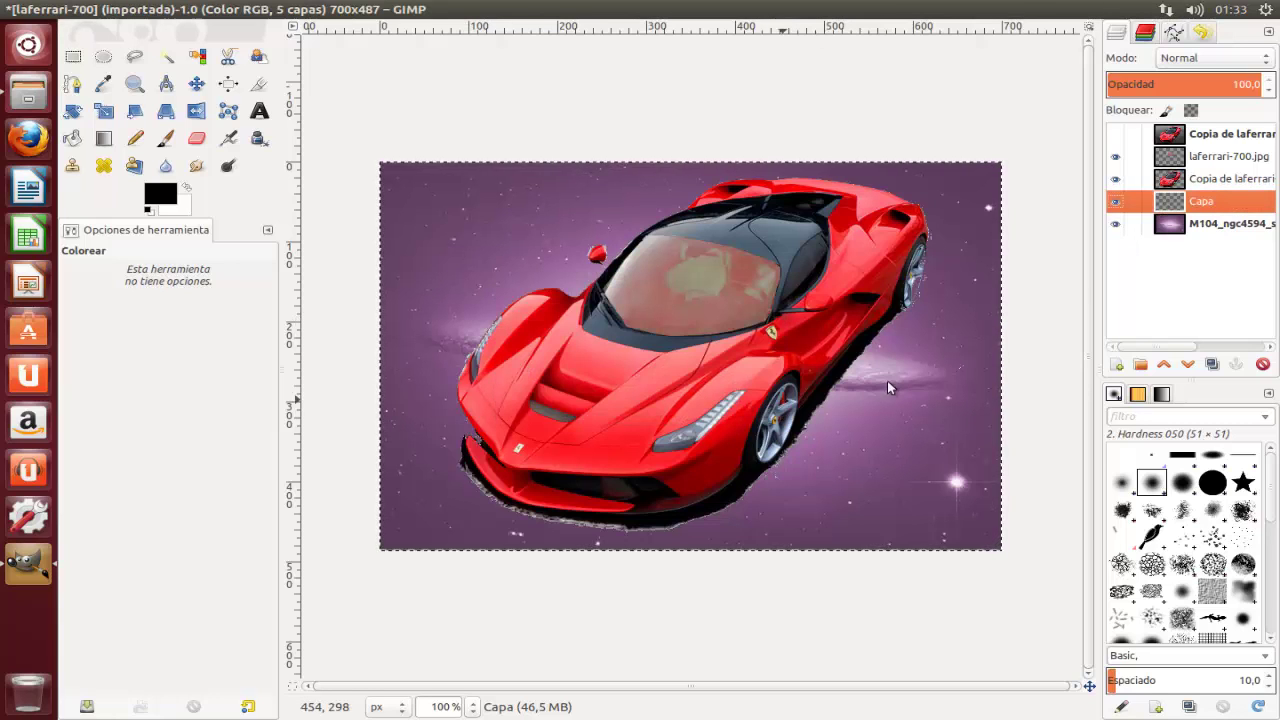
Hide the galaxy and car layers and bucket-fill Capa solid black
click(1115, 224)
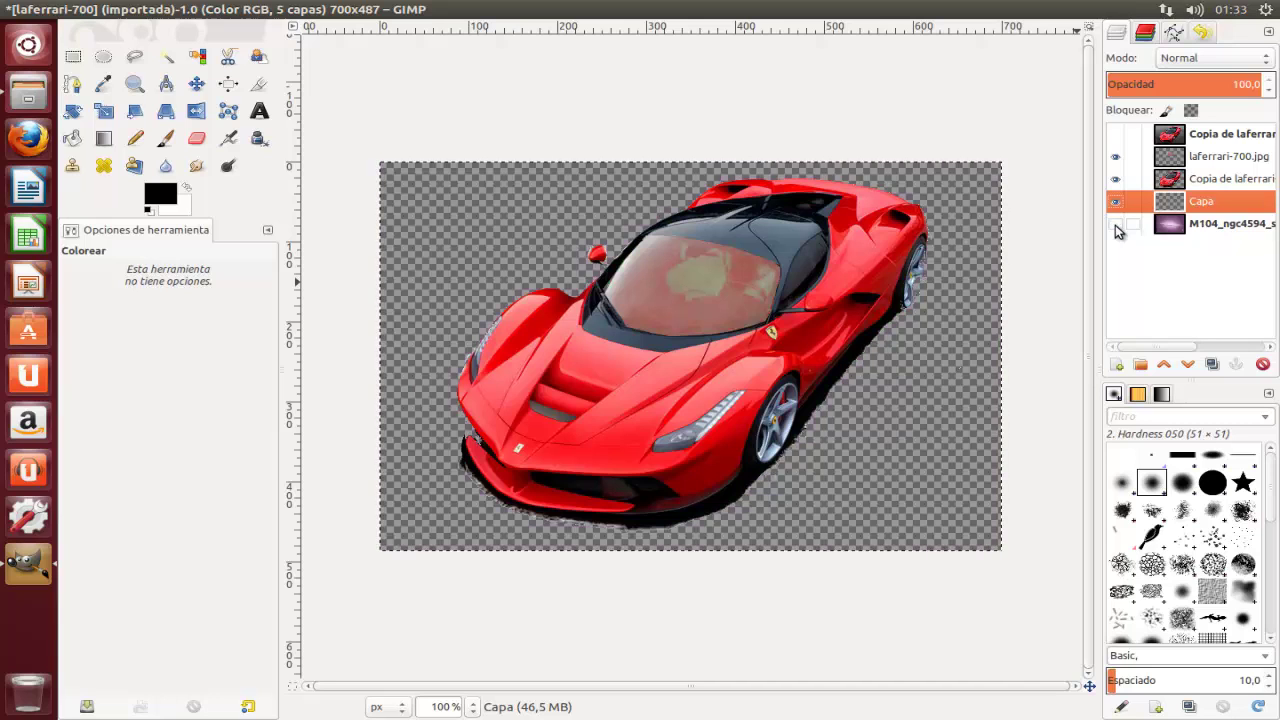
click(1115, 178)
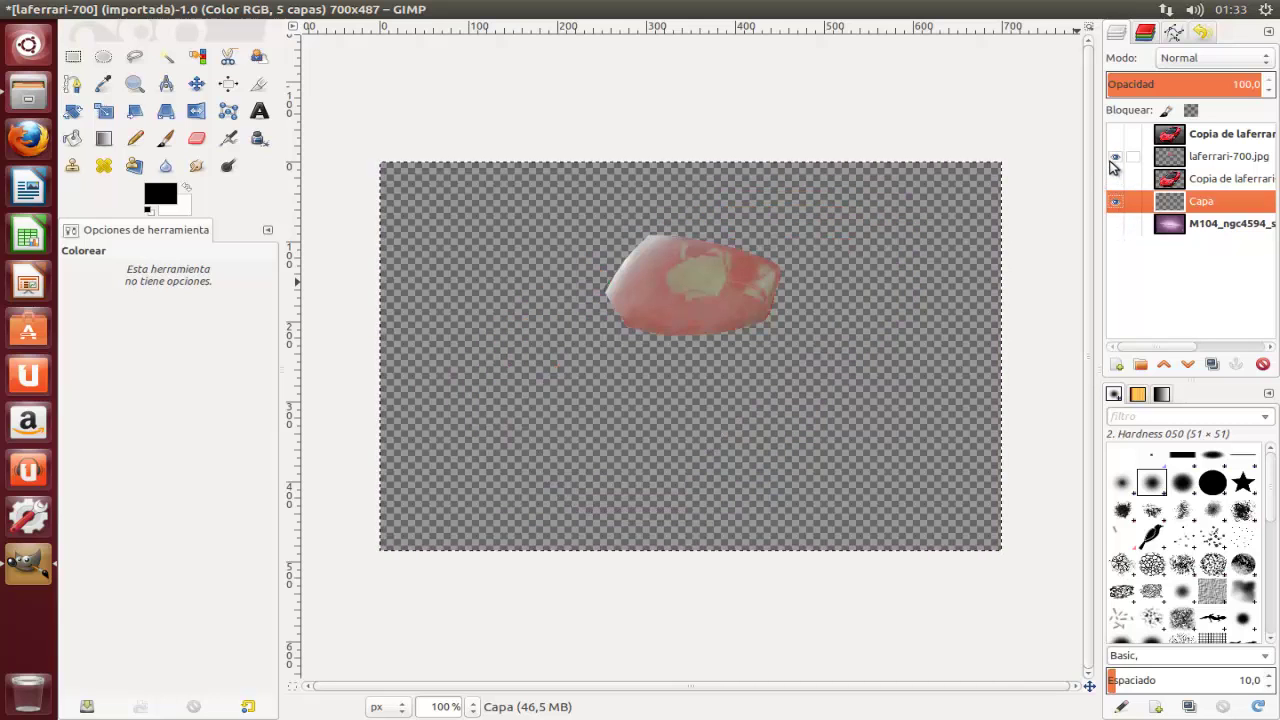
click(1115, 156)
click(1114, 157)
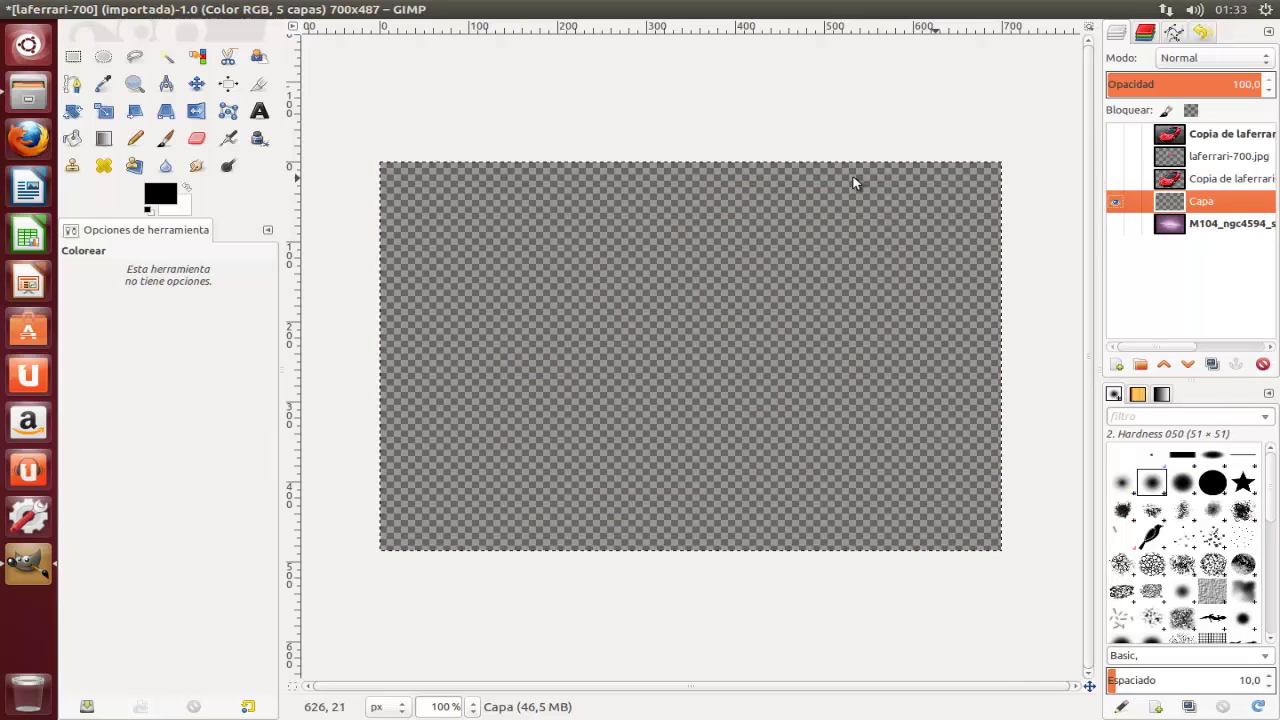
click(72, 138)
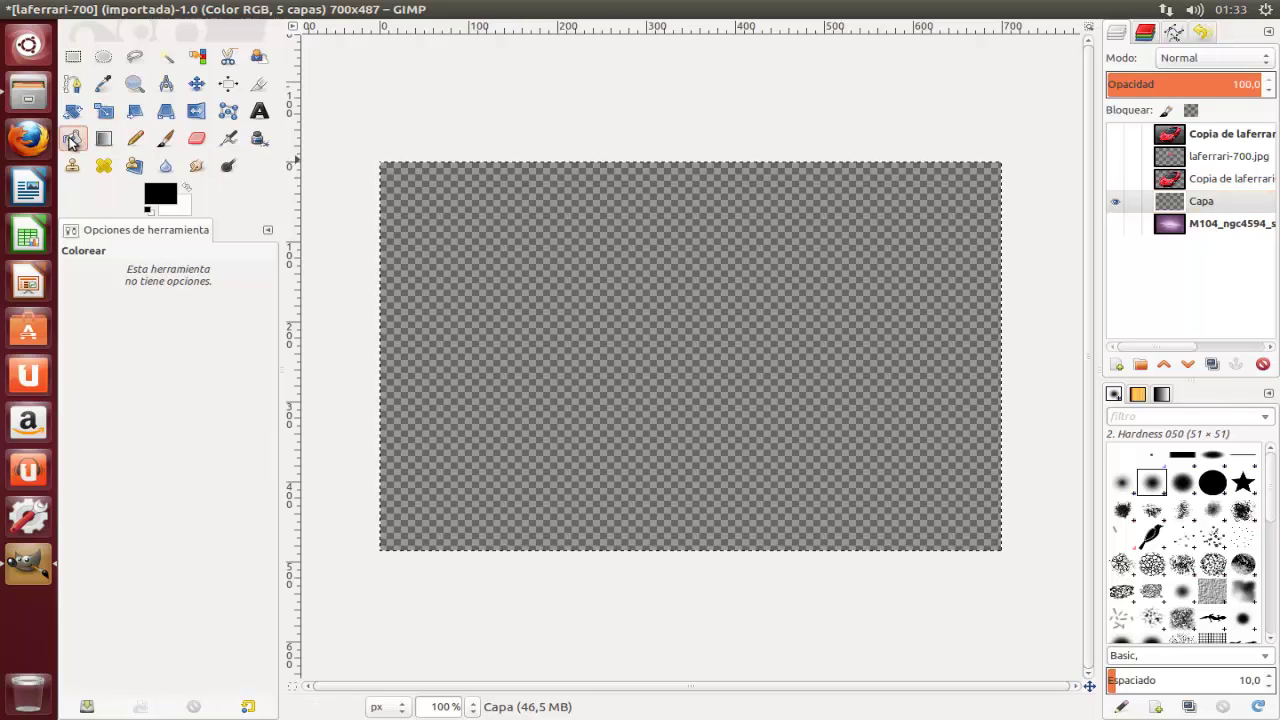
click(521, 267)
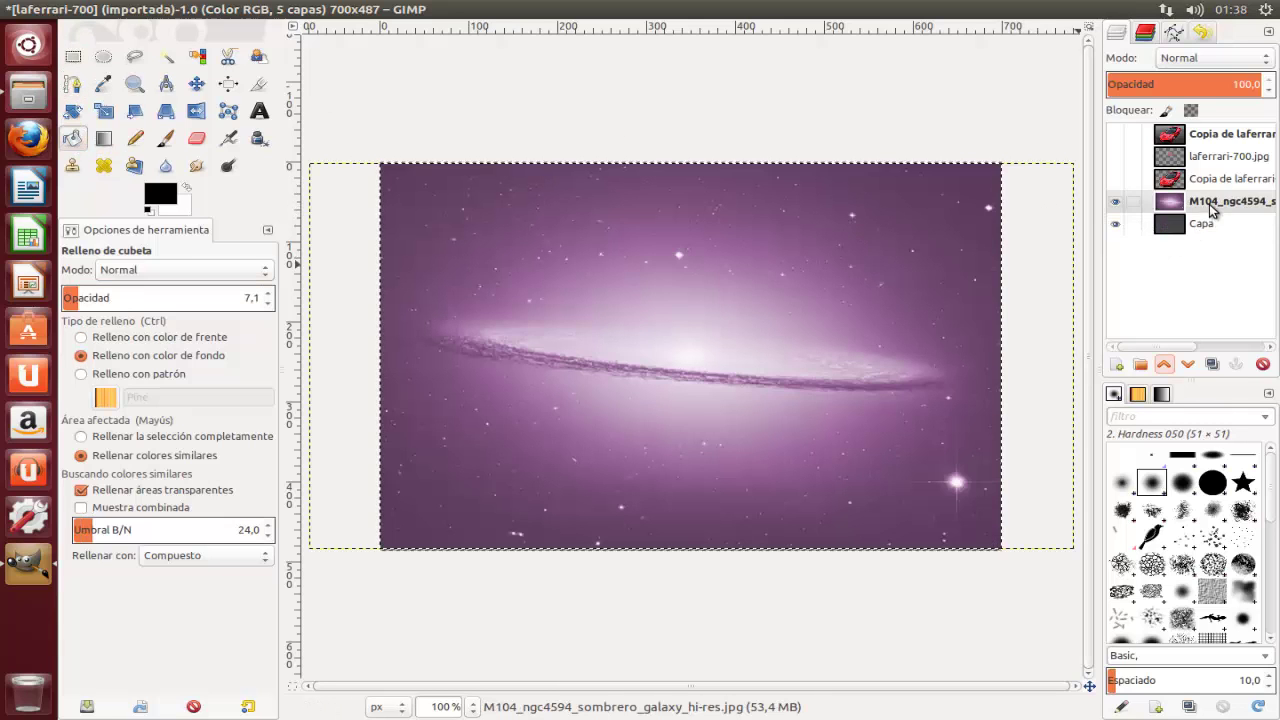
Set the galaxy layer's opacity to 77.3 over the black Capa layer
click(1209, 204)
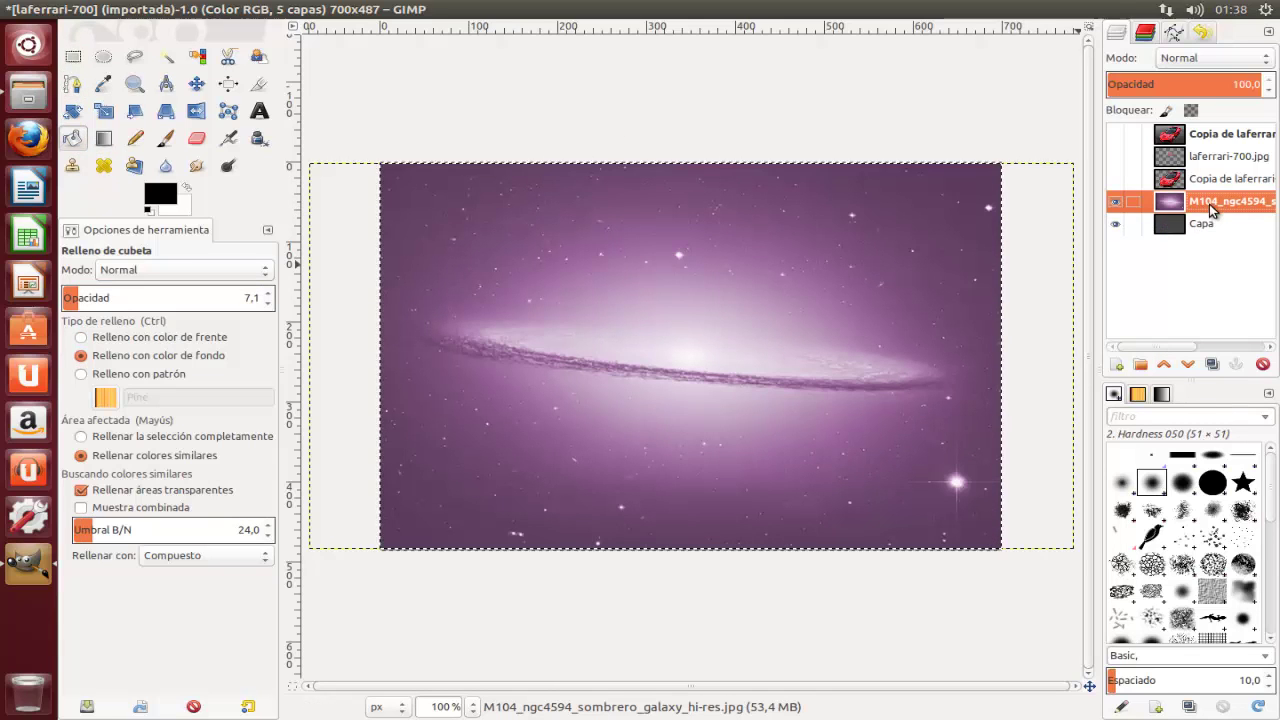
click(1228, 88)
scroll(1228, 88, down, 7)
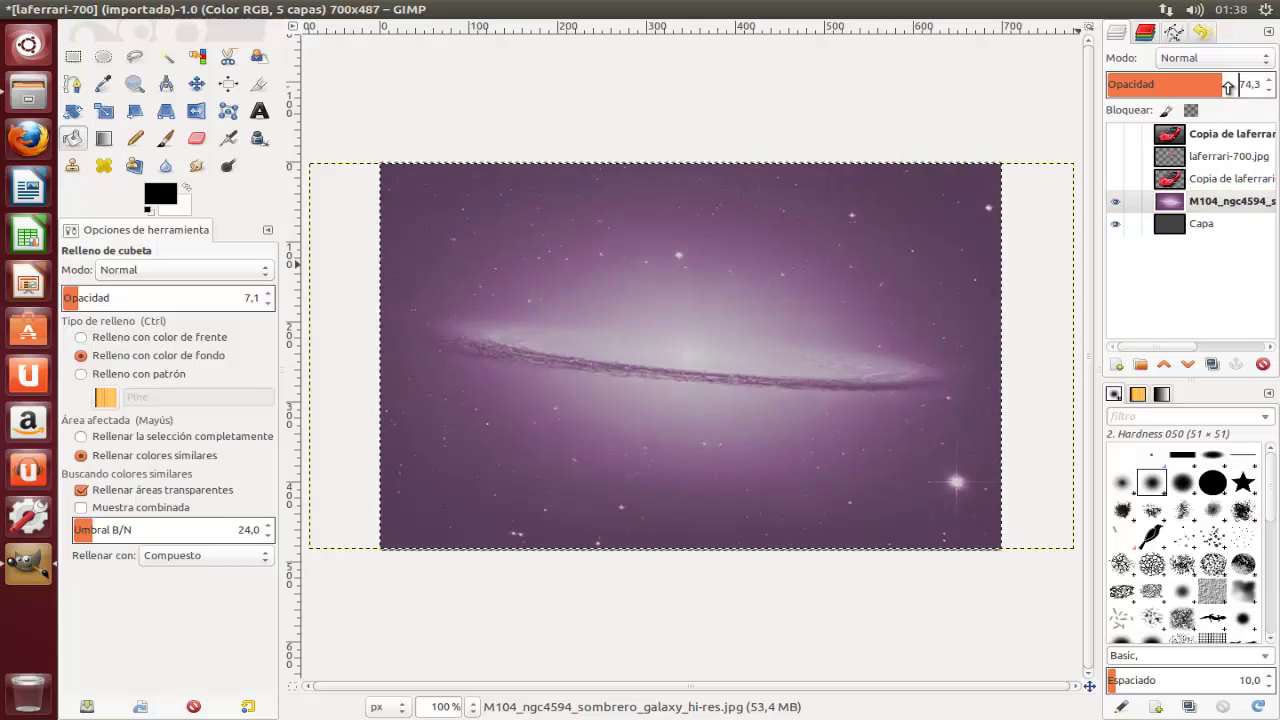
scroll(1228, 88, down, 6)
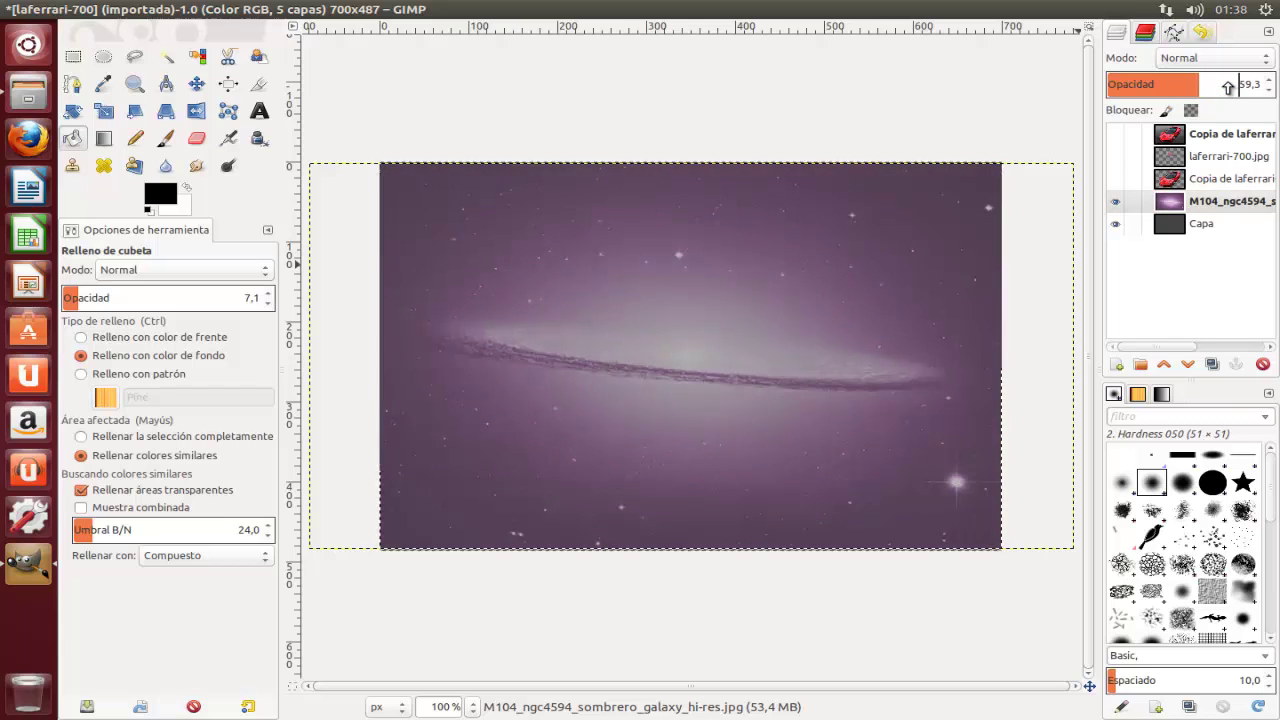
scroll(1228, 88, down, 6)
scroll(1228, 88, down, 4)
scroll(1228, 88, down, 4)
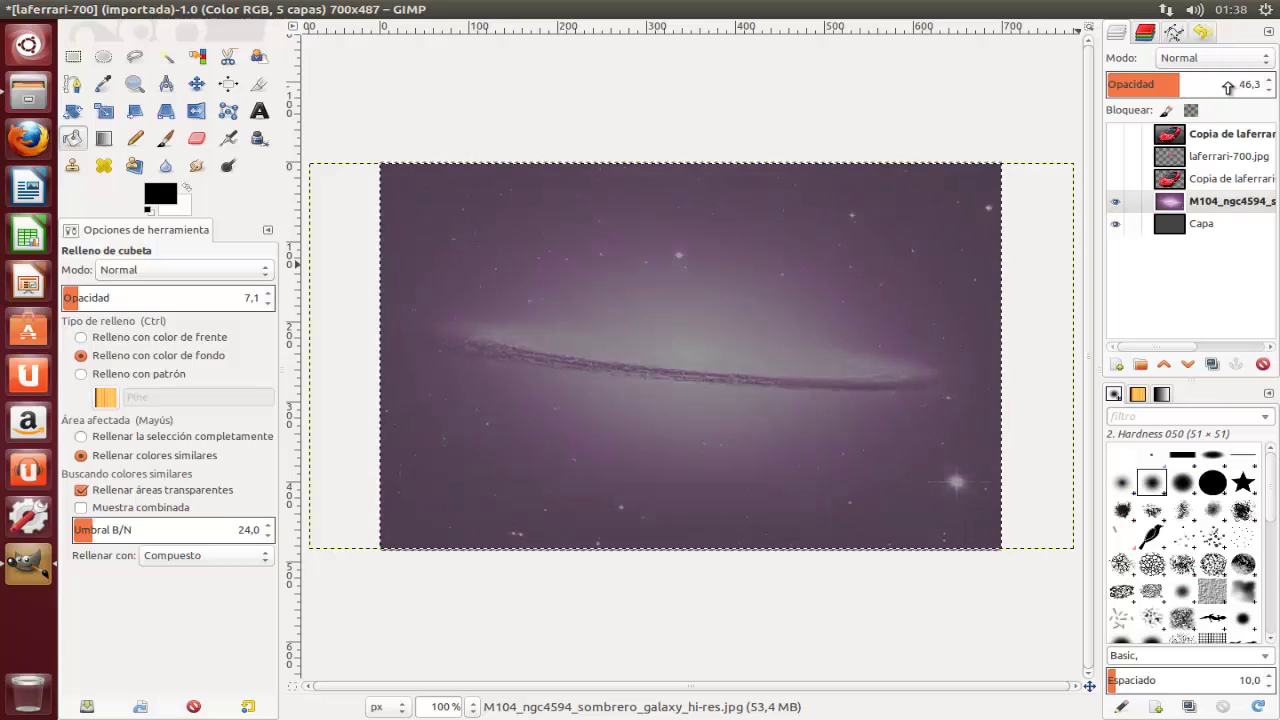
scroll(1228, 88, down, 4)
scroll(1228, 88, down, 4)
scroll(1228, 88, up, 4)
scroll(1228, 88, up, 2)
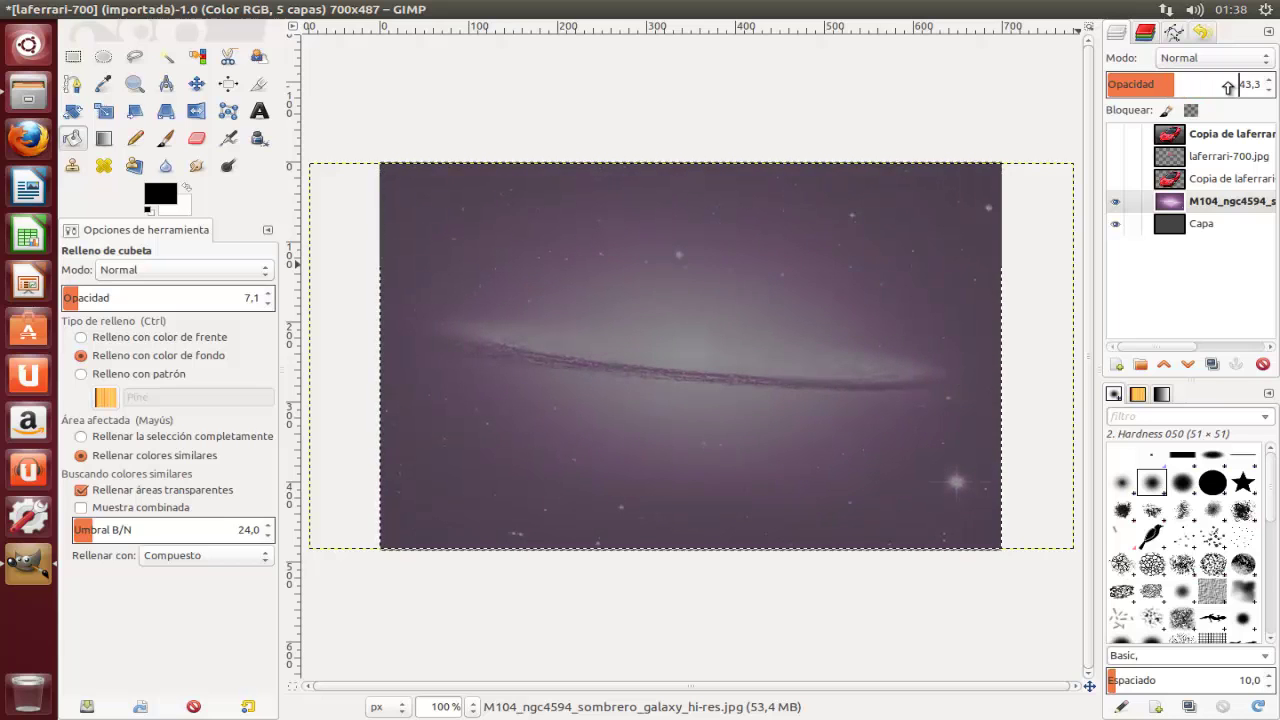
scroll(1228, 88, up, 6)
scroll(1228, 88, up, 2)
scroll(1228, 88, up, 3)
scroll(1228, 88, up, 5)
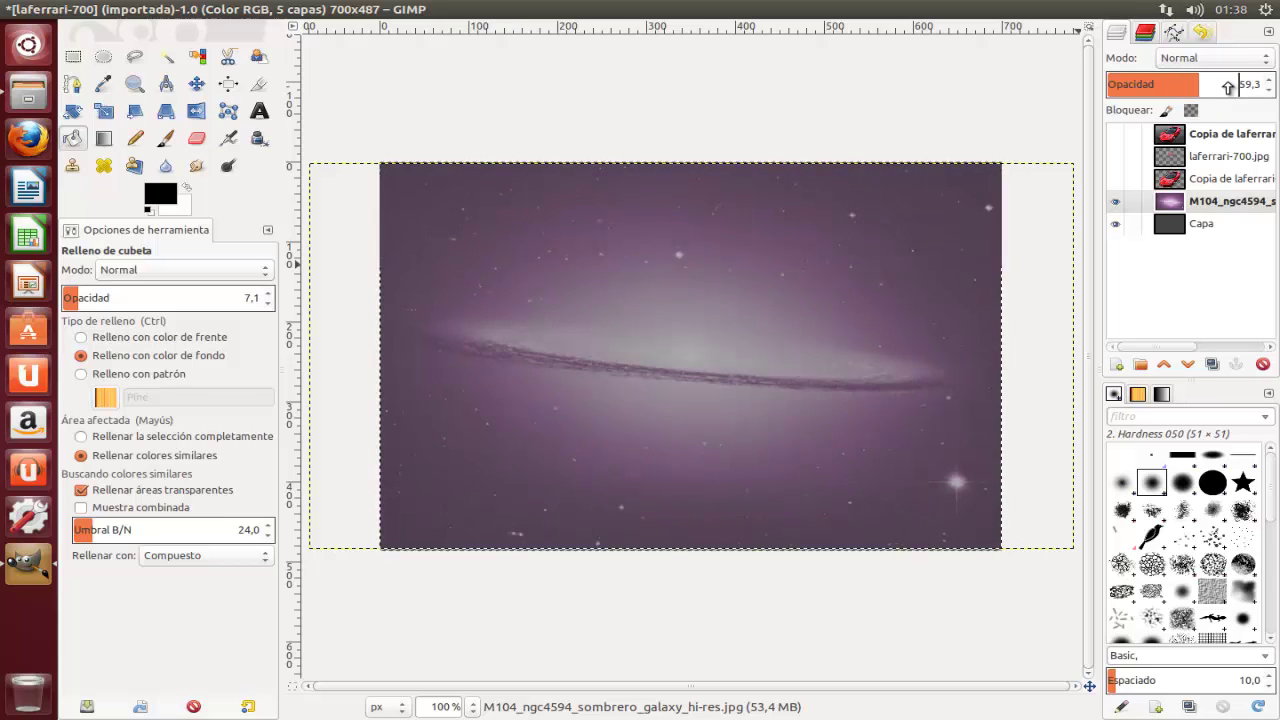
scroll(1228, 88, up, 3)
scroll(1228, 88, up, 4)
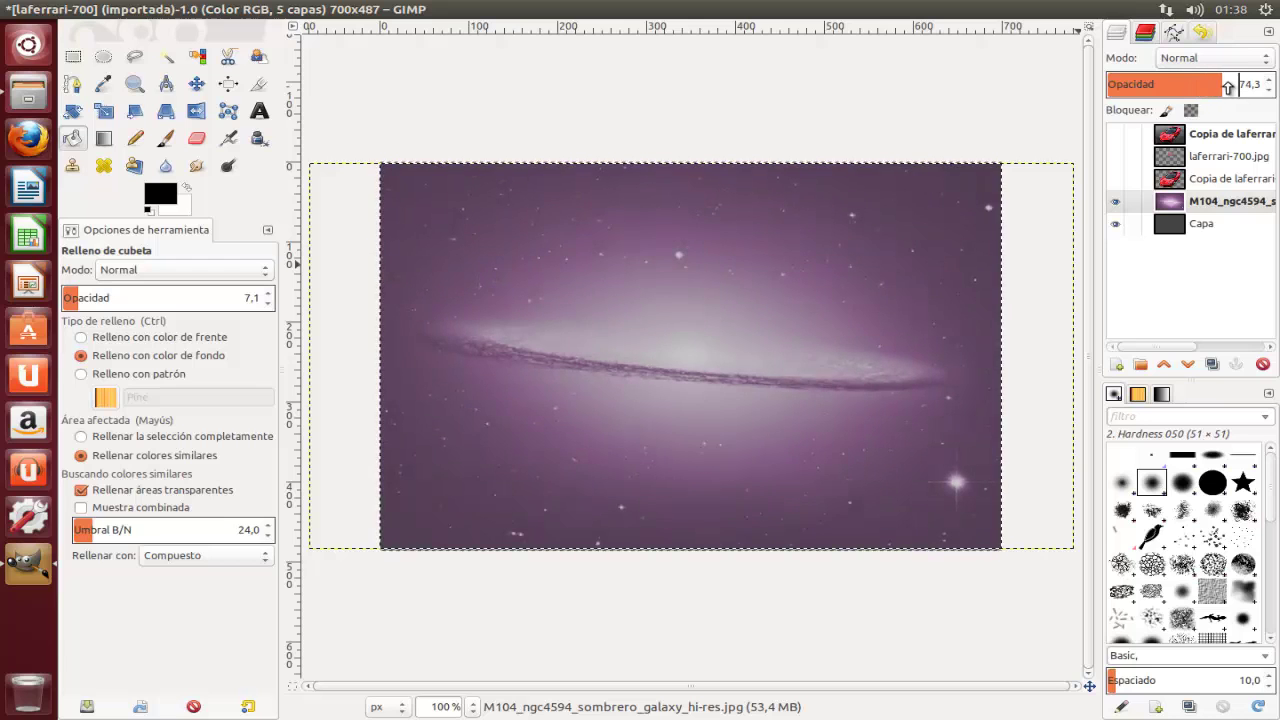
drag(1228, 87, 1228, 88)
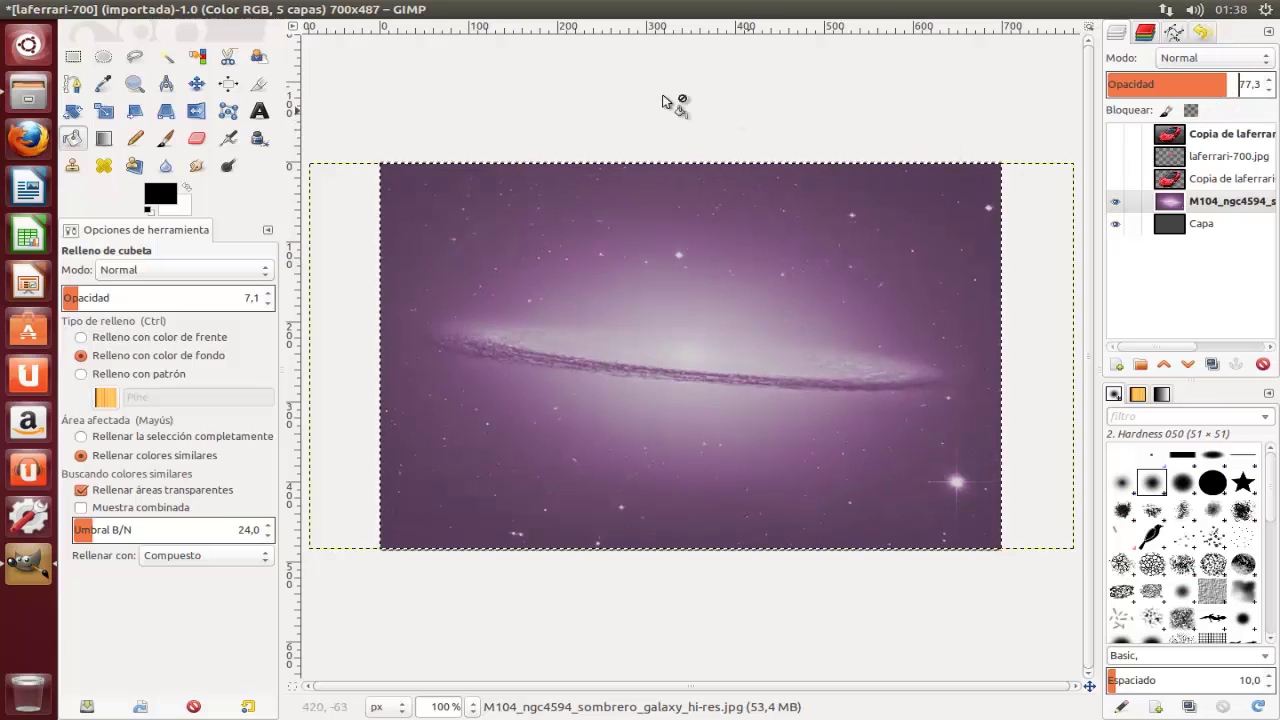
Re-colorize the galaxy at hue 293, saturation 62, lightness 0
click(404, 9)
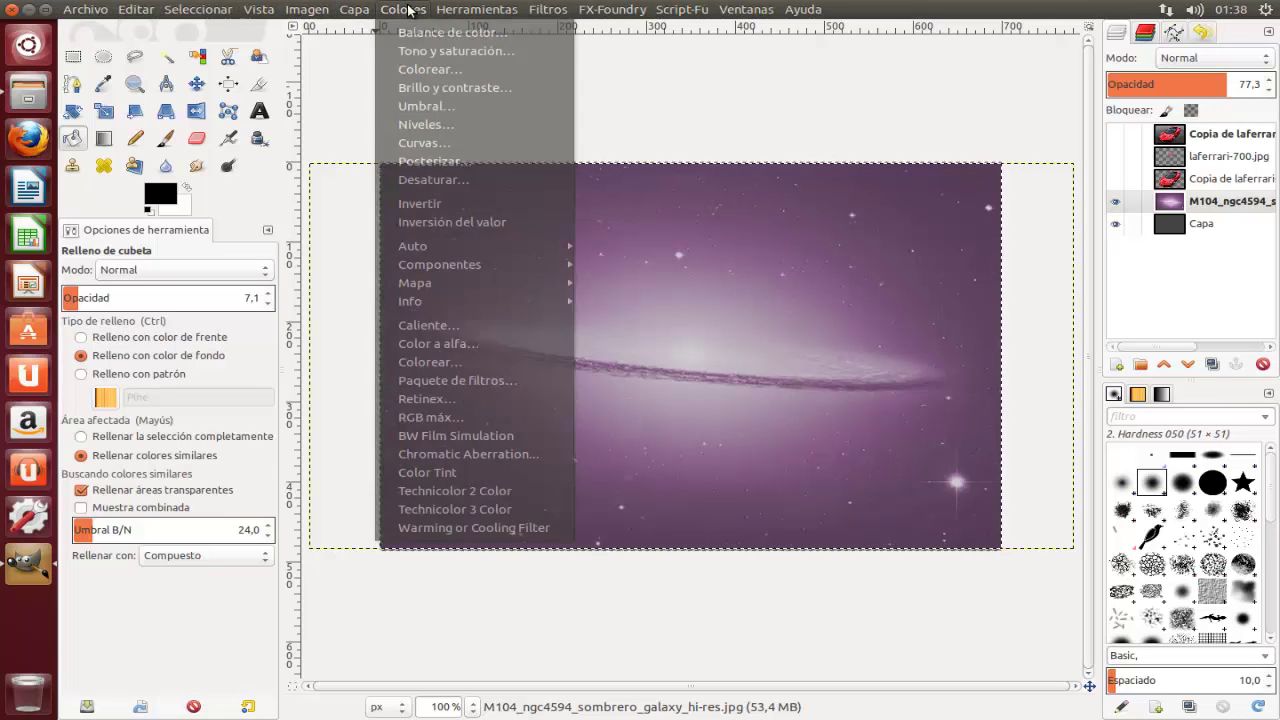
click(410, 70)
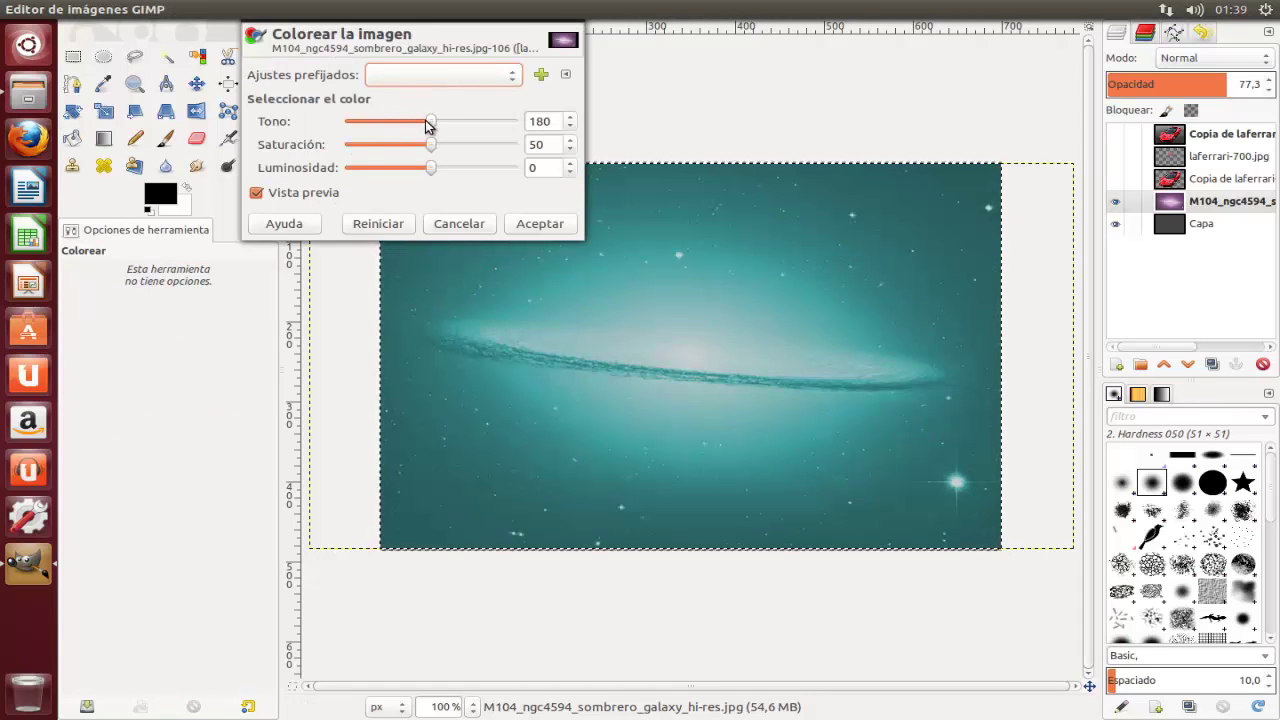
drag(432, 123, 486, 132)
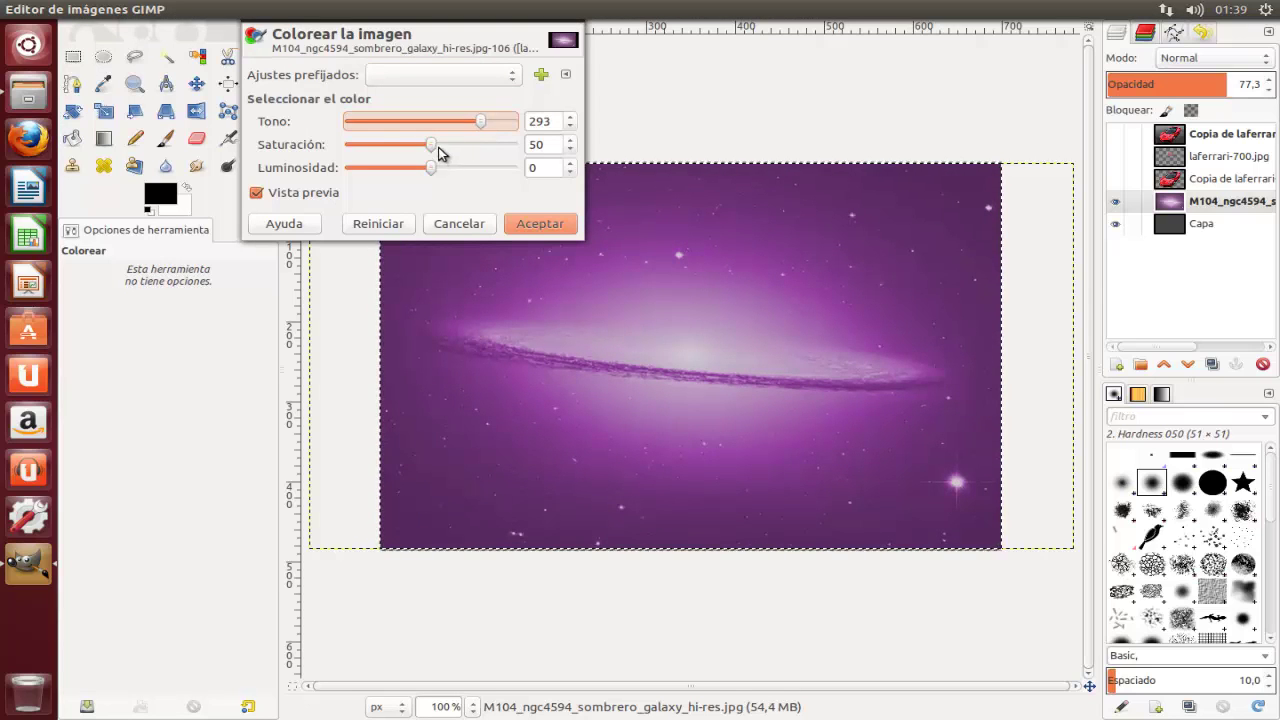
drag(430, 172, 413, 178)
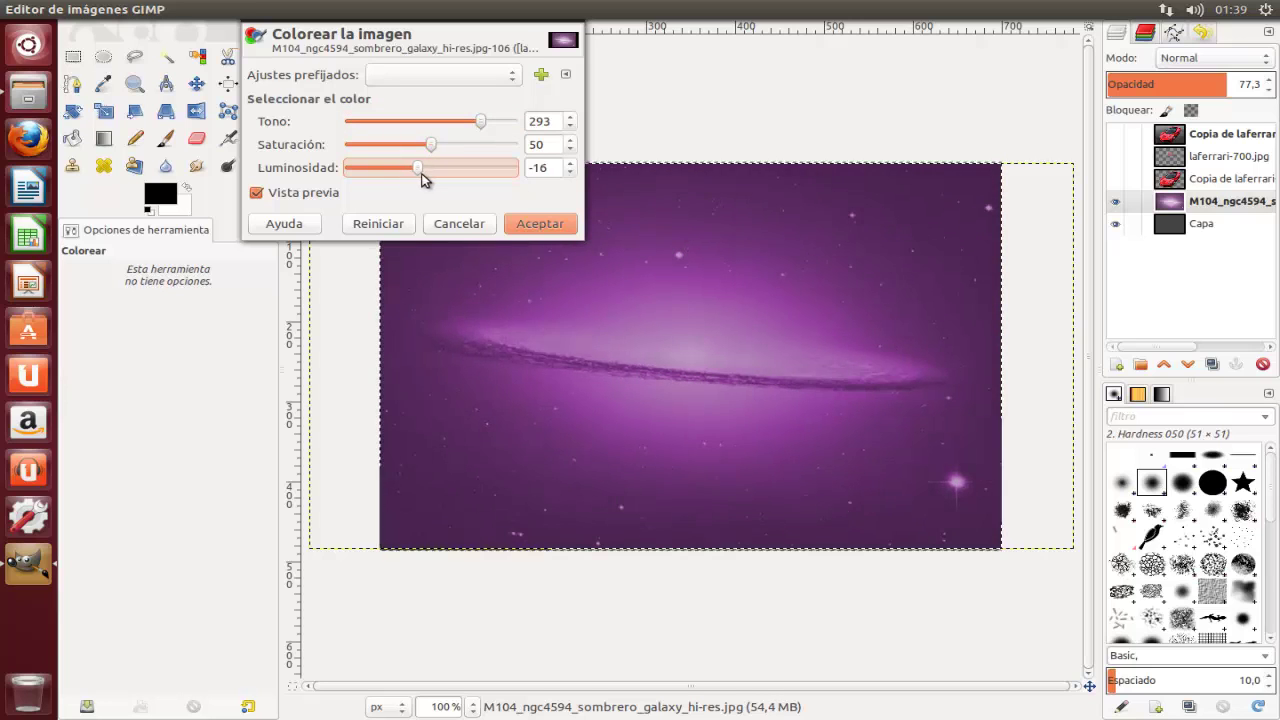
drag(415, 178, 447, 157)
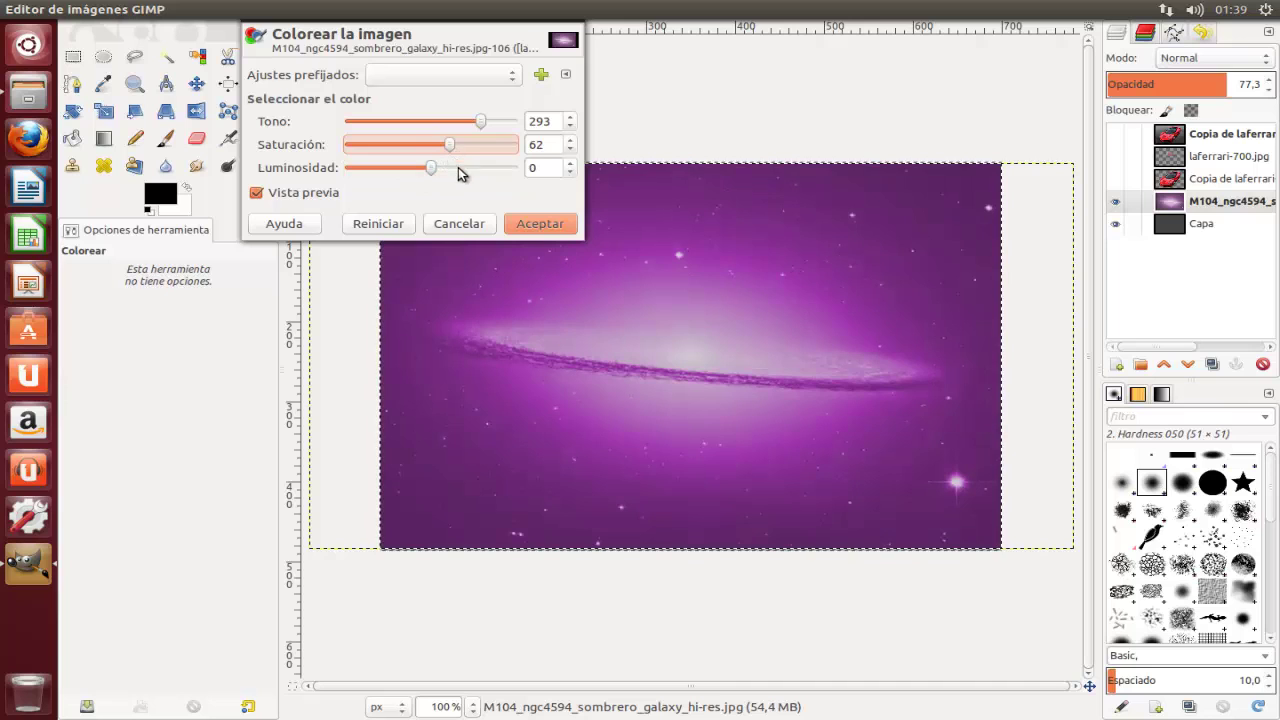
click(530, 226)
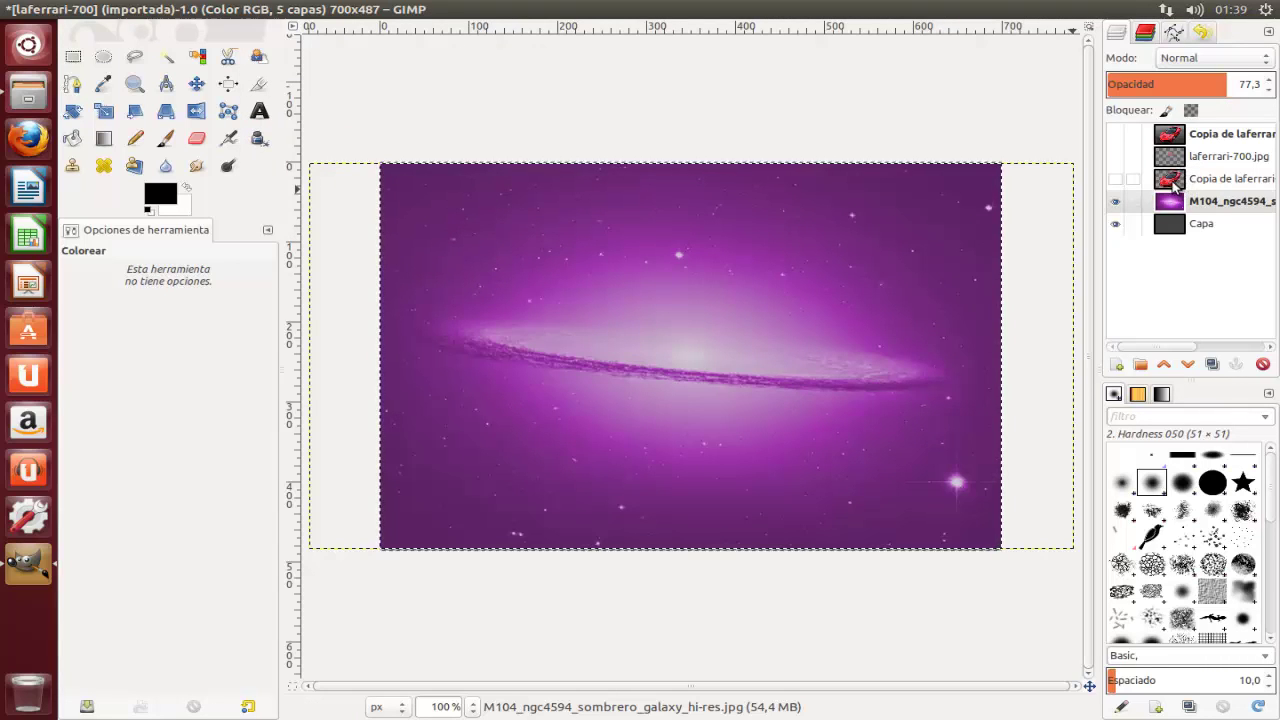
Turn visibility back on for the 'Copia de laferrari' and 'laferrari-700.jpg' layers over the galaxy
click(1116, 179)
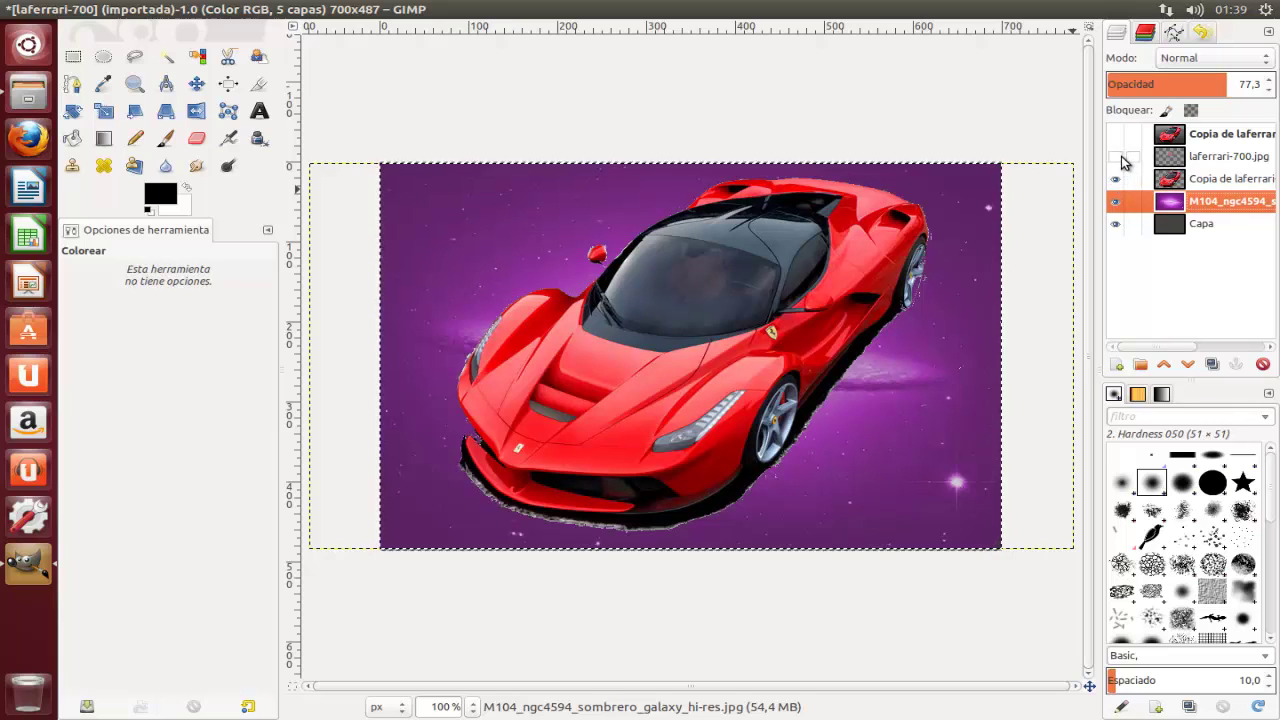
click(1117, 157)
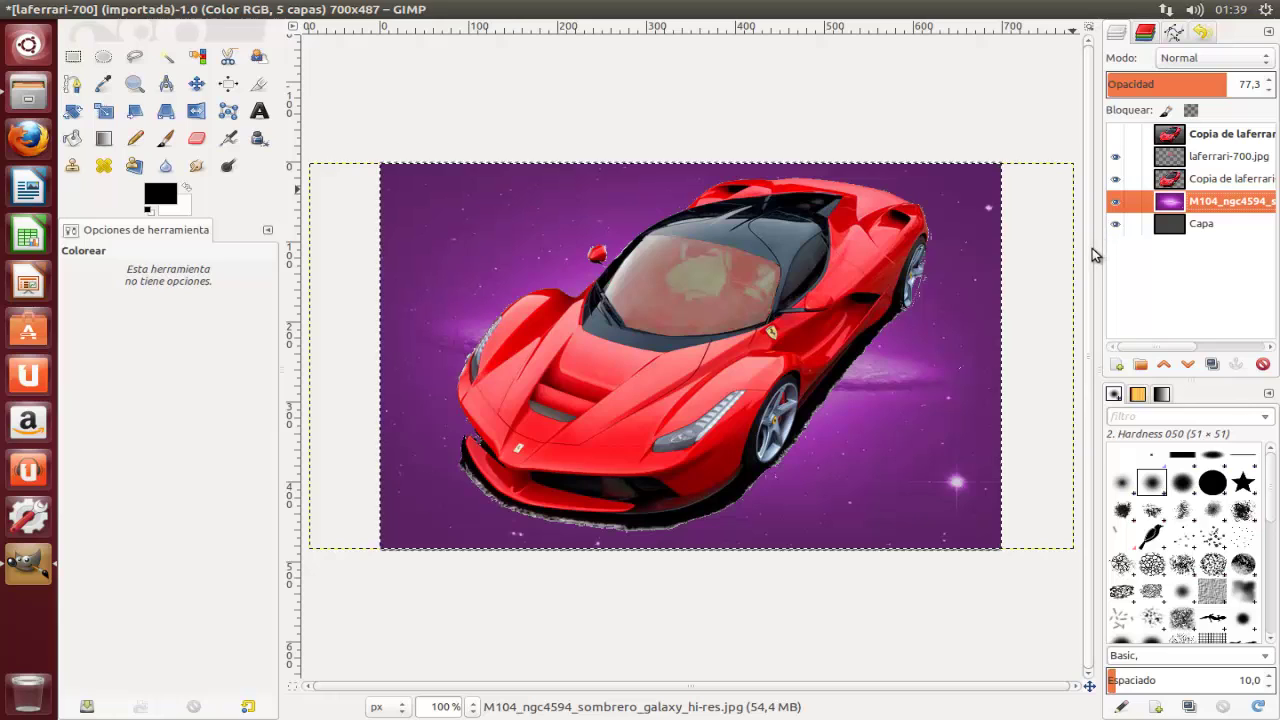